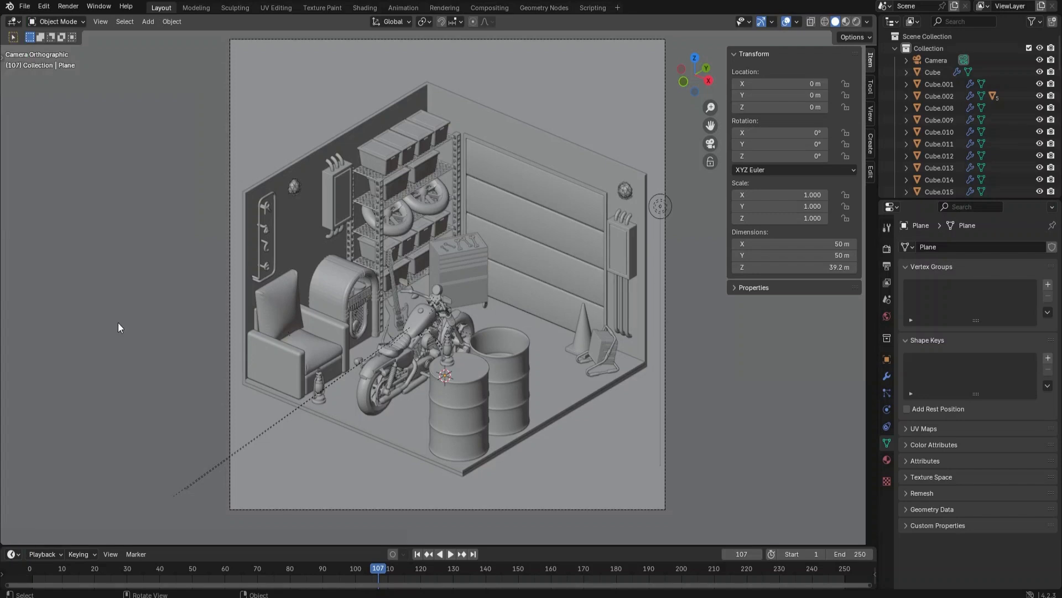
# - Leave the camera view and select the garage door panel (floor.002)
pyautogui.press('KP_0')
pyautogui.click(536, 290)
pyautogui.scroll(2, 532, 288)
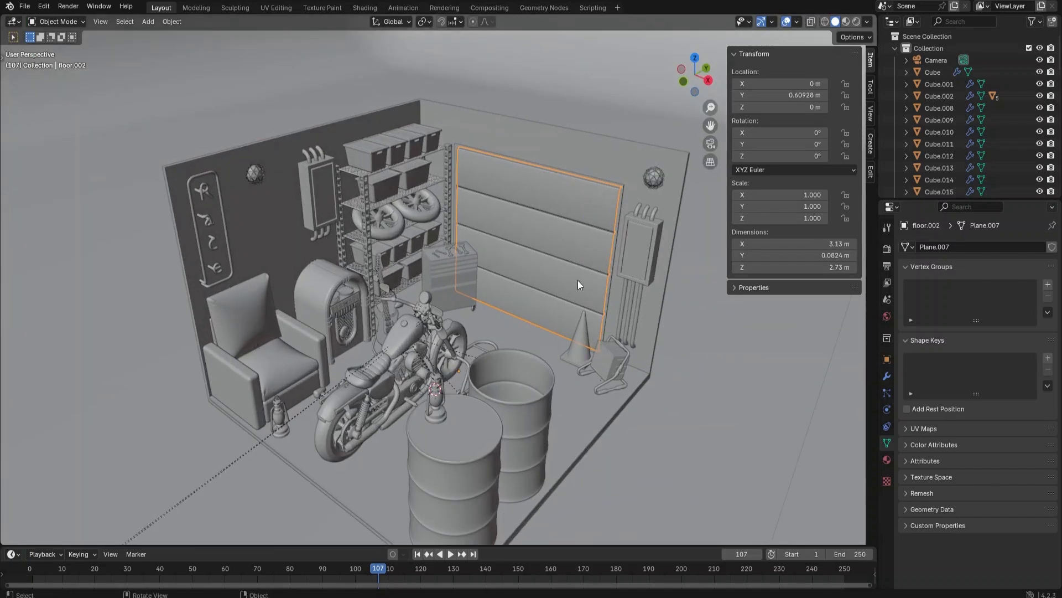
pyautogui.scroll(-2, 578, 280)
# - Create the door's 'metal garage door' material and split the view into Rendered and Shader Editor
pyautogui.click(887, 460)
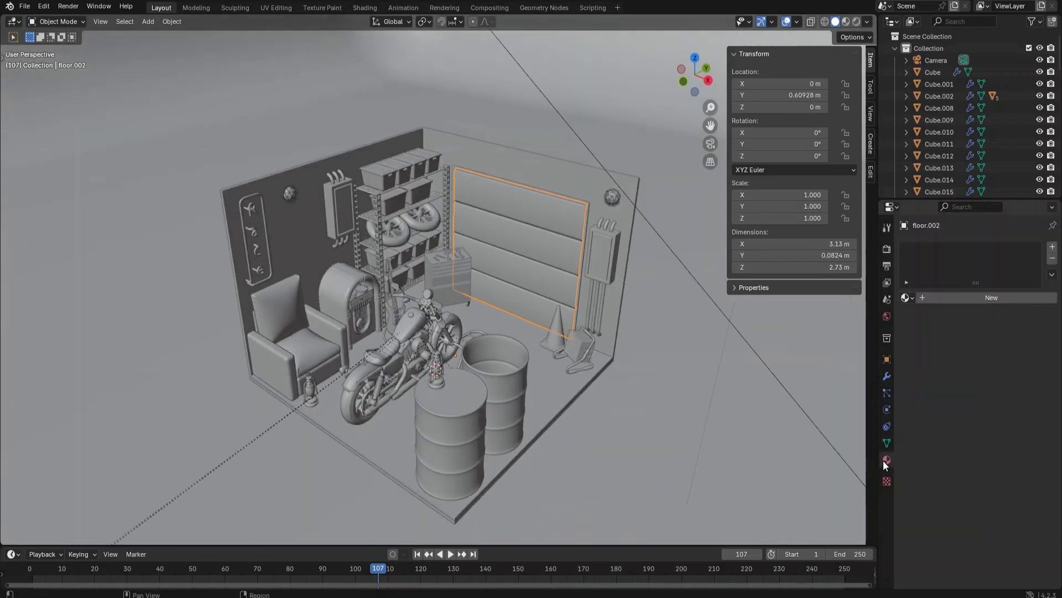
pyautogui.click(973, 299)
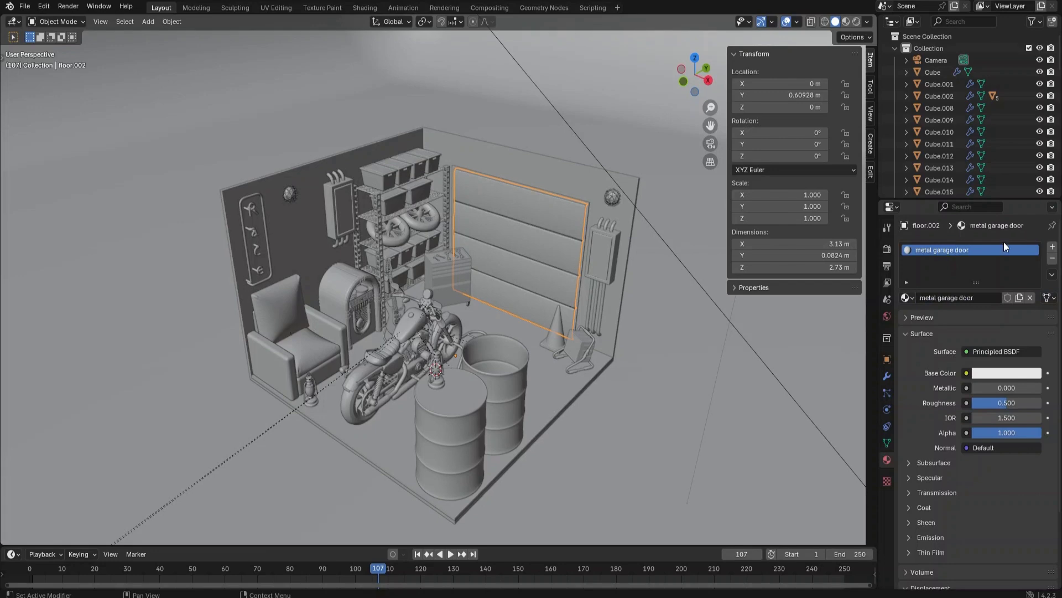
pyautogui.moveTo(877, 8); pyautogui.dragTo(510, 52)
pyautogui.click(496, 21)
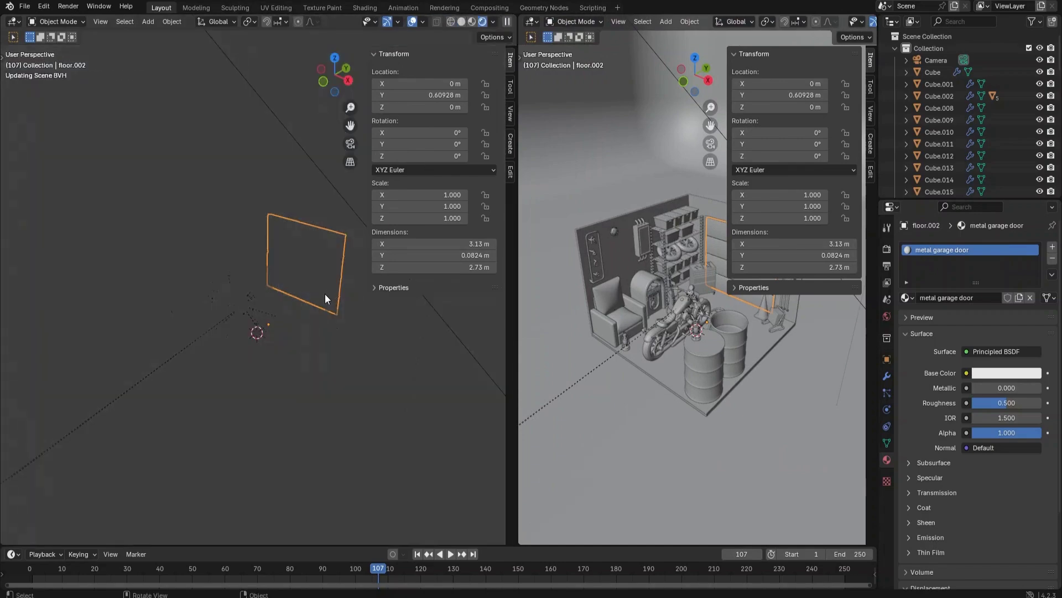
pyautogui.scroll(4, 301, 305)
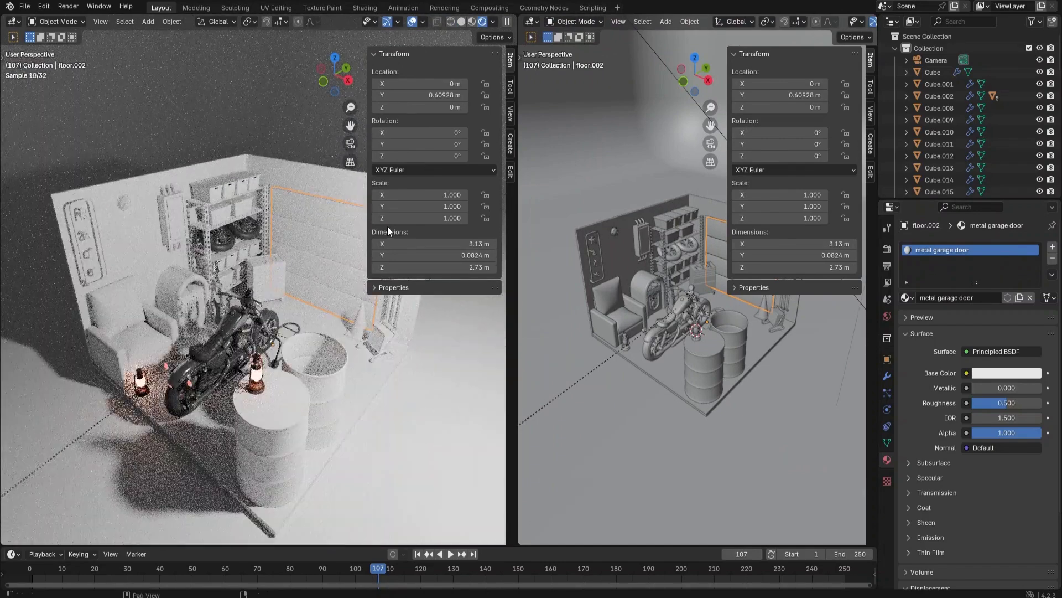
pyautogui.press('n')
pyautogui.click(533, 21)
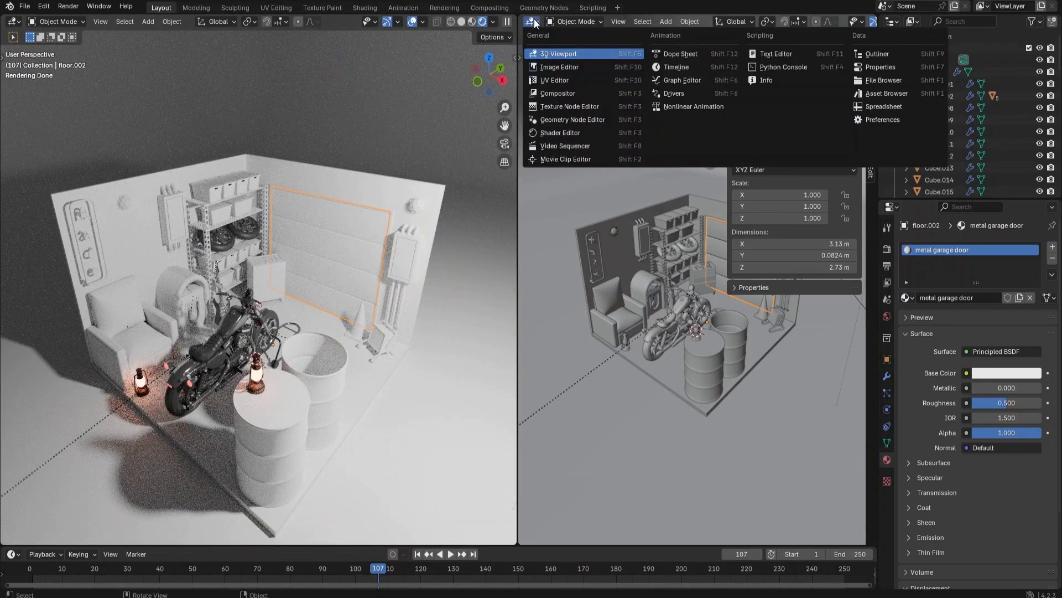
pyautogui.click(566, 131)
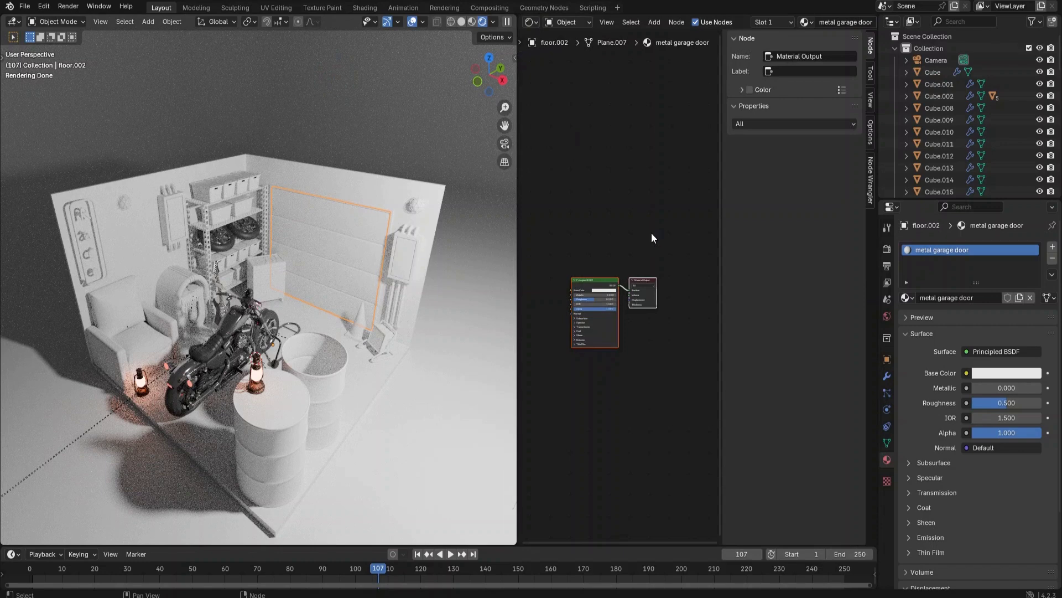
# - Set the Principled BSDF Metallic to 0.9 and Roughness to 0.1
pyautogui.scroll(1, 652, 233)
pyautogui.press('n')
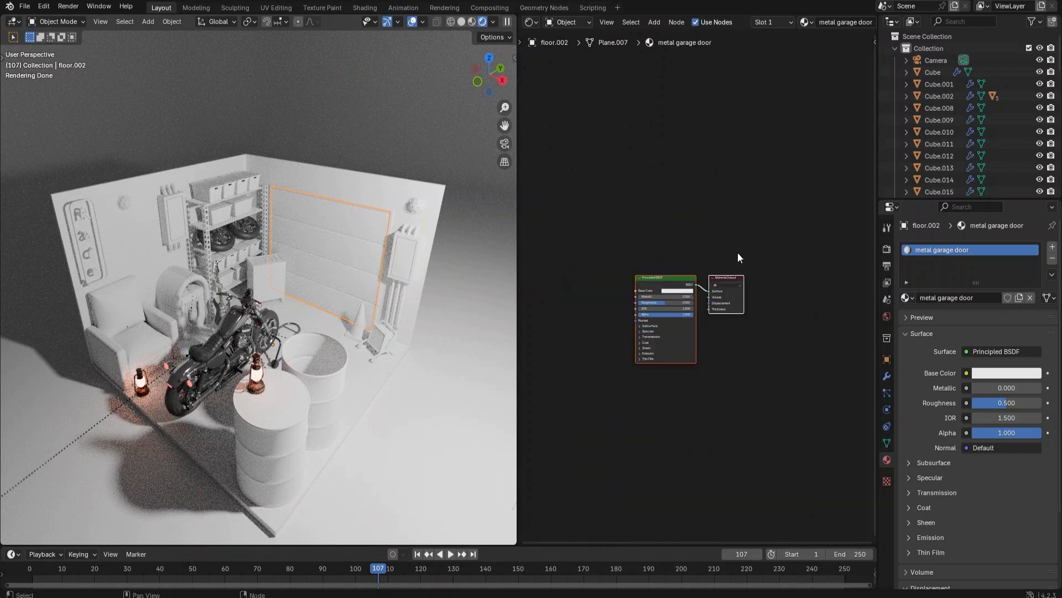
pyautogui.scroll(4, 713, 261)
pyautogui.click(690, 238)
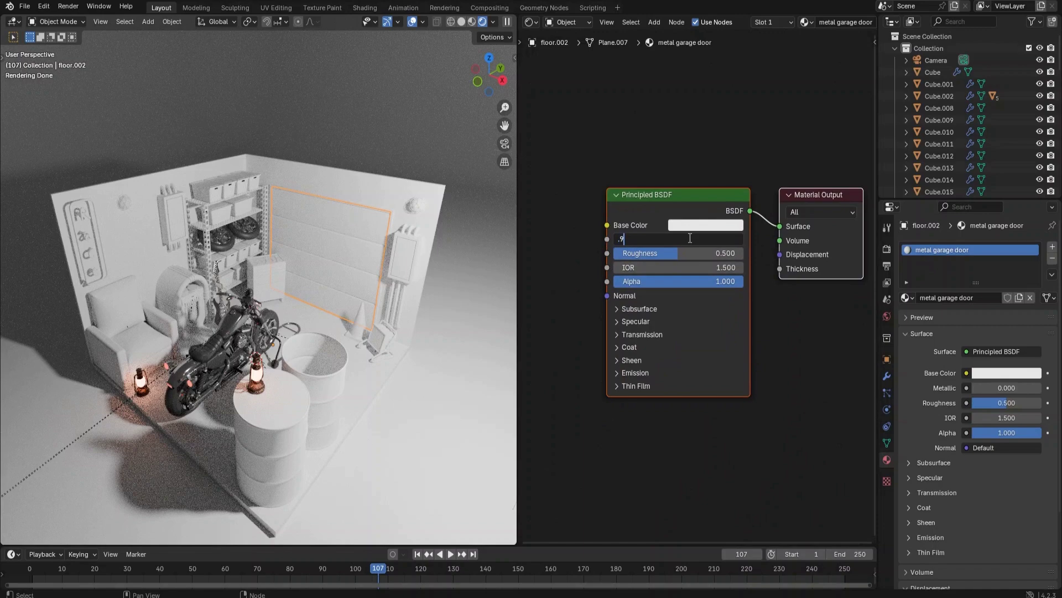
pyautogui.write('.9')
pyautogui.press('Return')
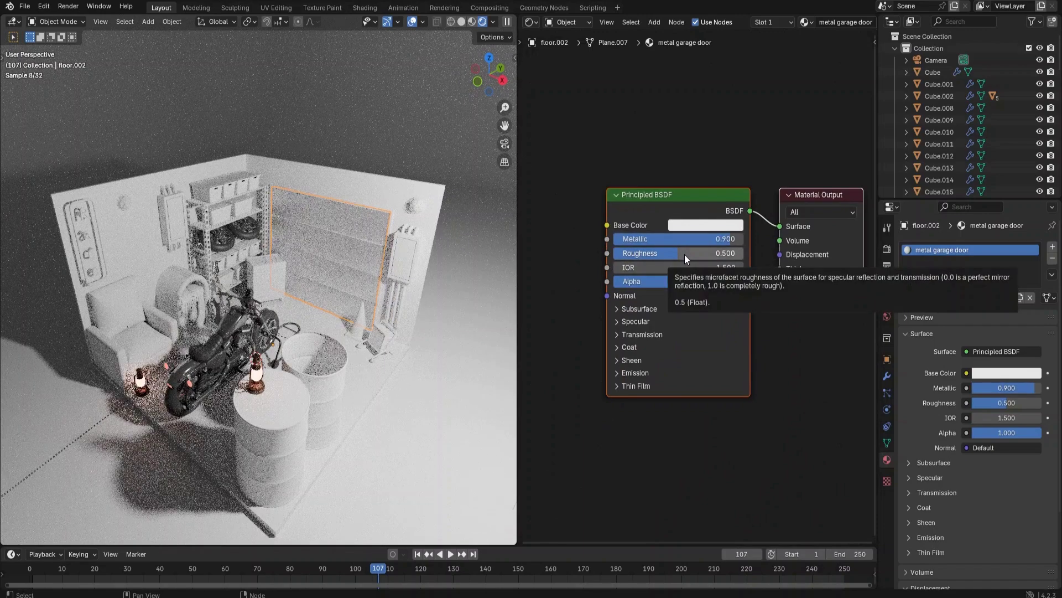
pyautogui.click(690, 254)
pyautogui.write('.1')
pyautogui.press('Return')
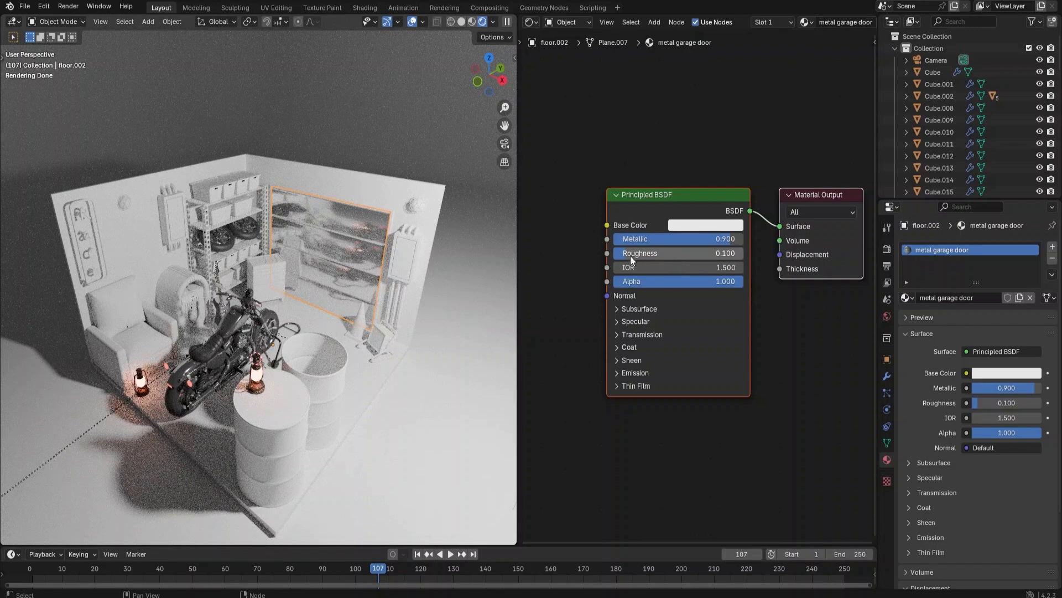
# - Widen the Shader Editor and shift the shader nodes to the right
pyautogui.scroll(-1, 629, 256)
pyautogui.moveTo(518, 271); pyautogui.dragTo(396, 280)
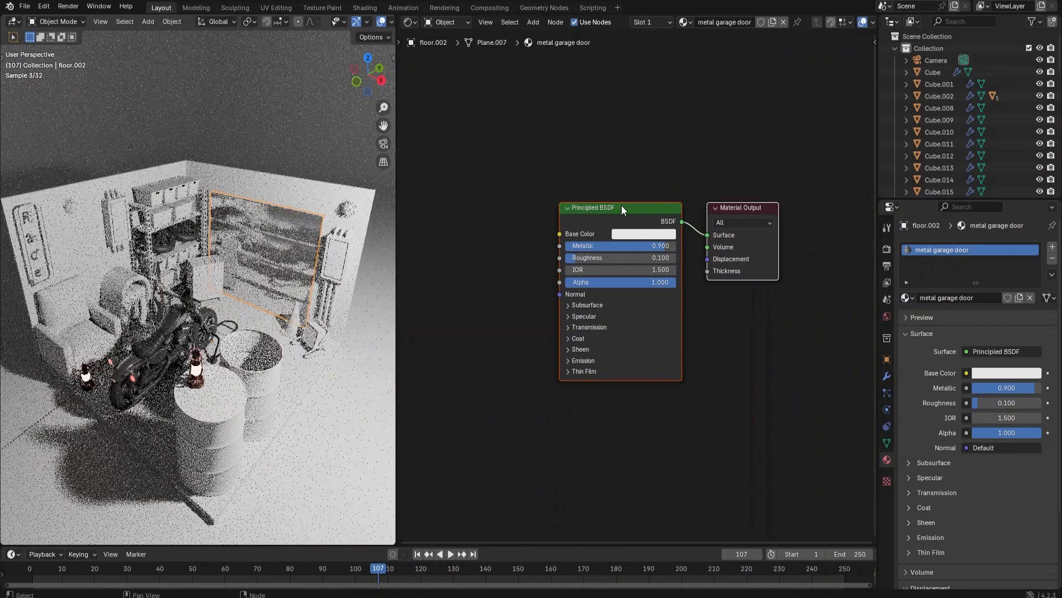
pyautogui.moveTo(619, 205); pyautogui.dragTo(649, 218)
pyautogui.click(615, 227)
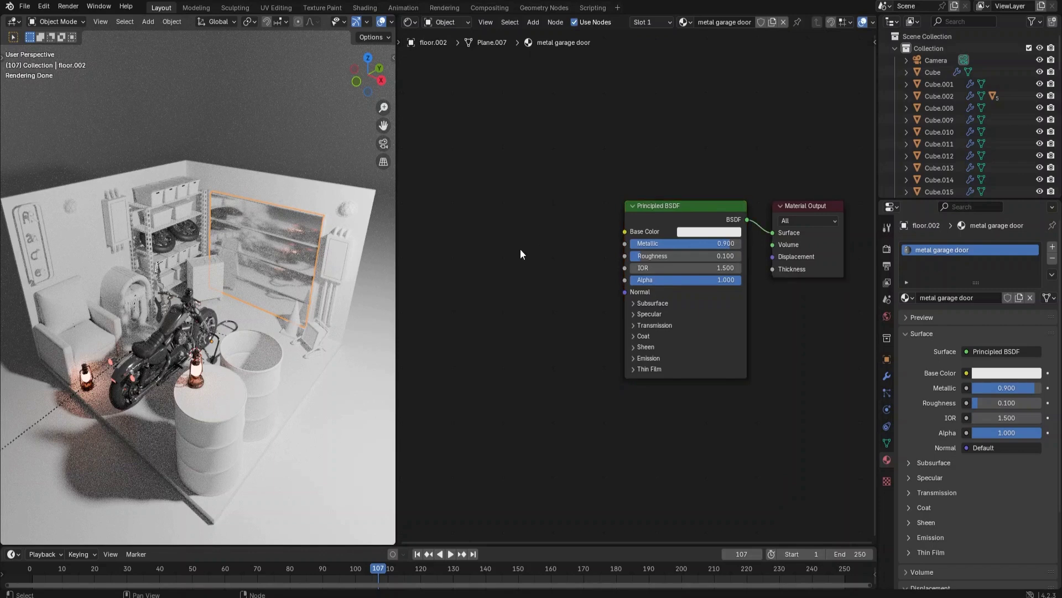
# - Add a Noise Texture node to the left of the shader and preview it on the door
pyautogui.hotkey('shift', 'a')
pyautogui.click(521, 249)
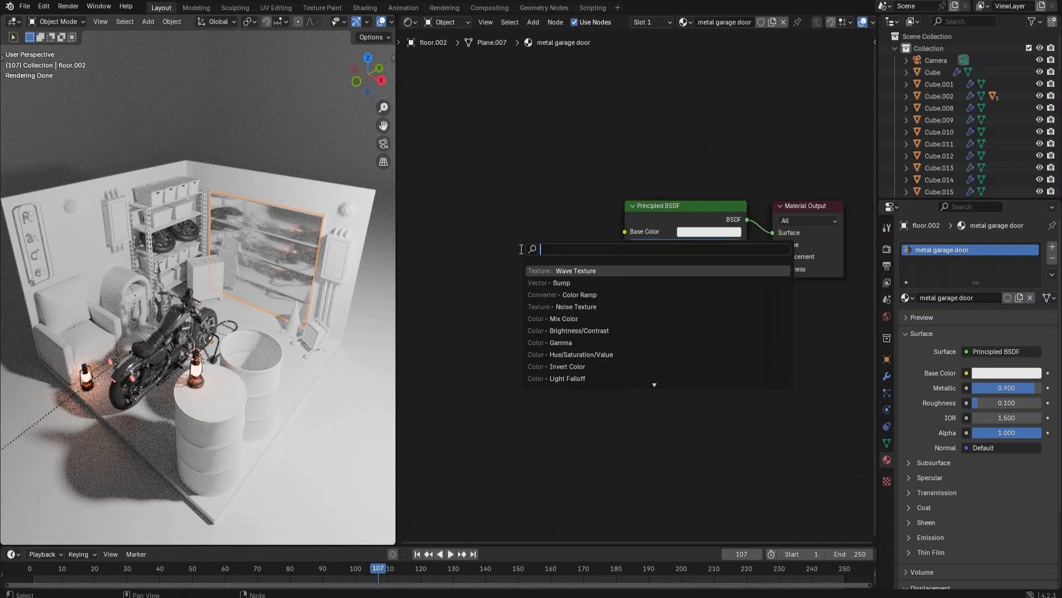
pyautogui.write('noise')
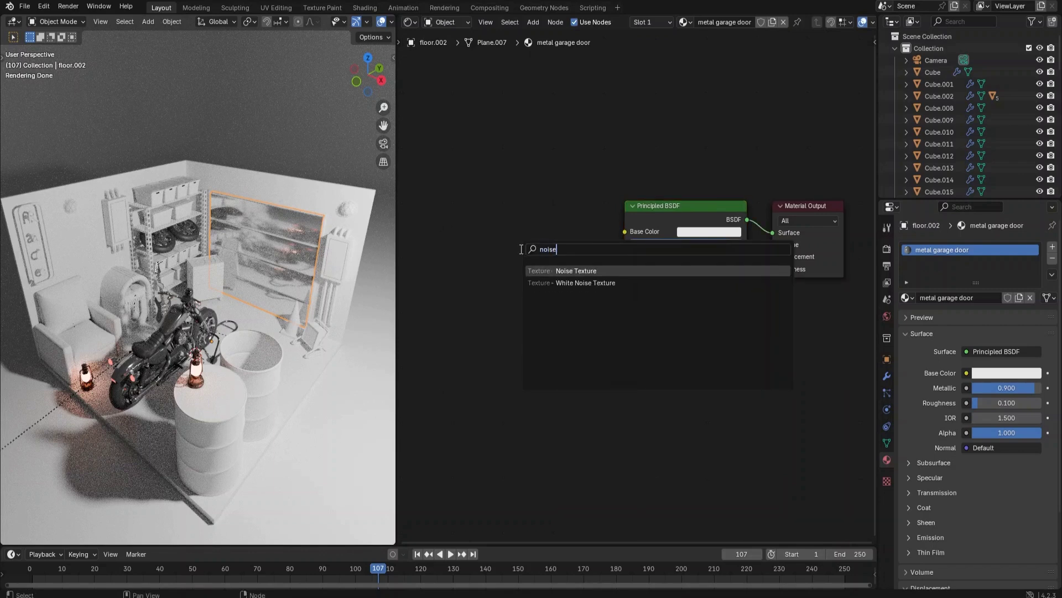
pyautogui.click(558, 271)
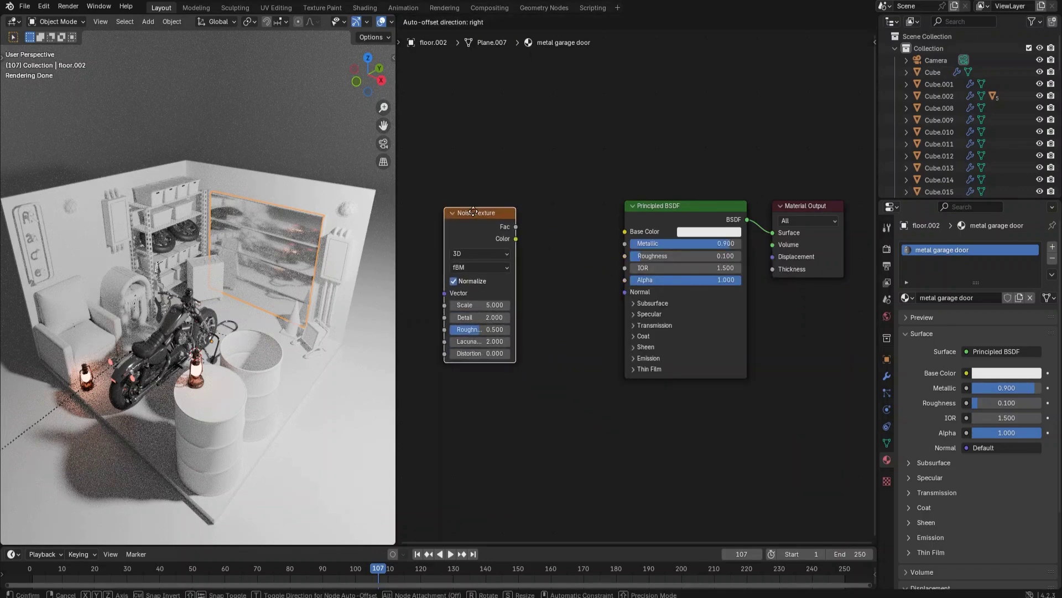
pyautogui.click(473, 211)
pyautogui.keyDown('ctrl'); pyautogui.keyDown('shift'); pyautogui.click(476, 225); pyautogui.keyUp('shift'); pyautogui.keyUp('ctrl')
pyautogui.scroll(5, 220, 258)
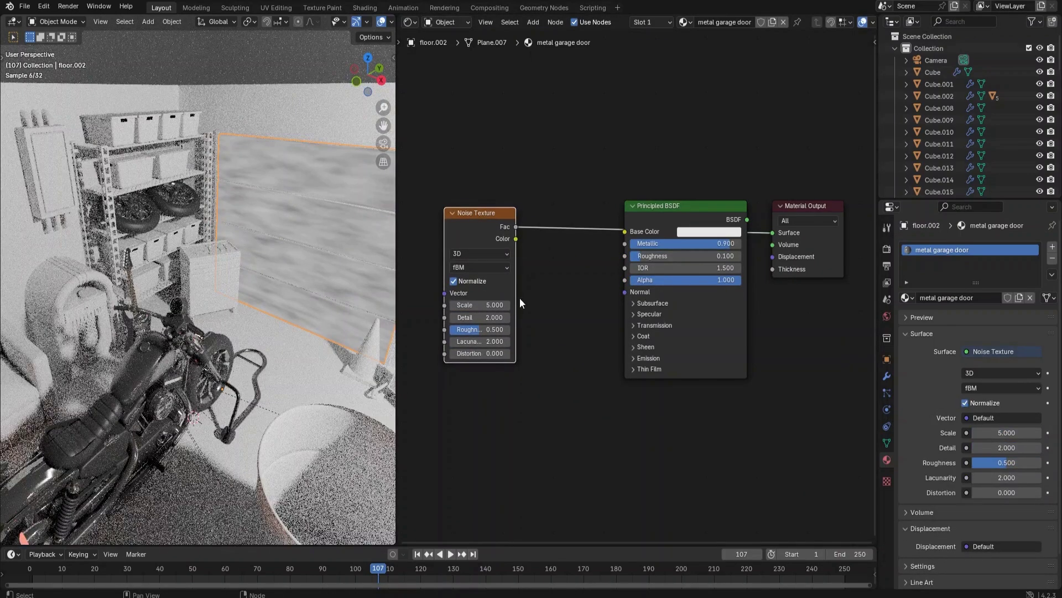
# - Set the noise Scale to 120 and Detail to 15, then restore the full metal shader output
pyautogui.click(502, 304)
pyautogui.write('120')
pyautogui.press('Return')
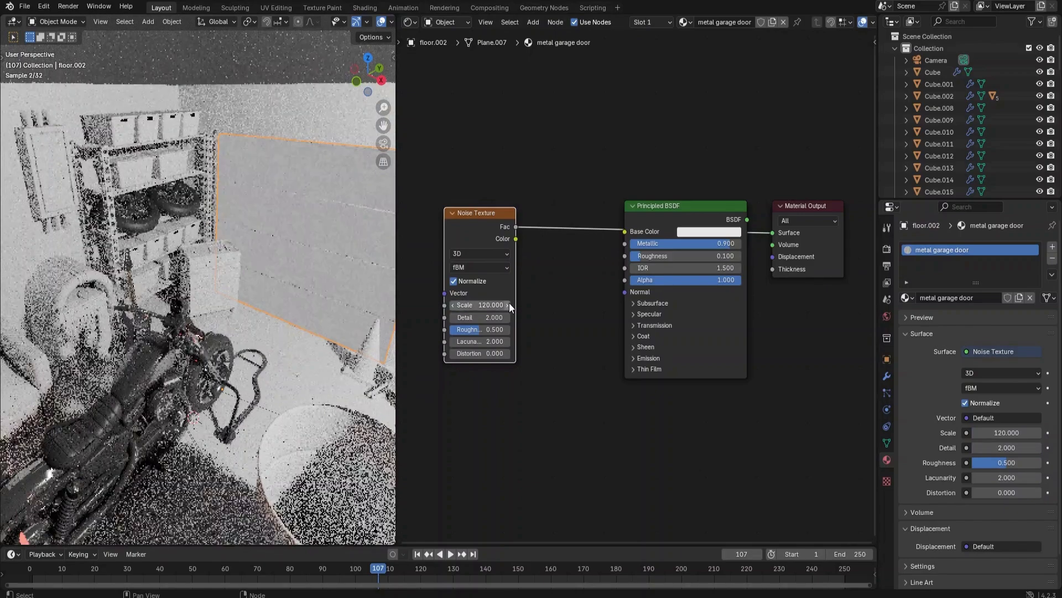
pyautogui.moveTo(327, 217); pyautogui.dragTo(338, 234, button='middle')
pyautogui.moveTo(454, 317)
pyautogui.mouseDown()
pyautogui.moveTo(501, 317)
pyautogui.moveTo(453, 316)
pyautogui.mouseUp()
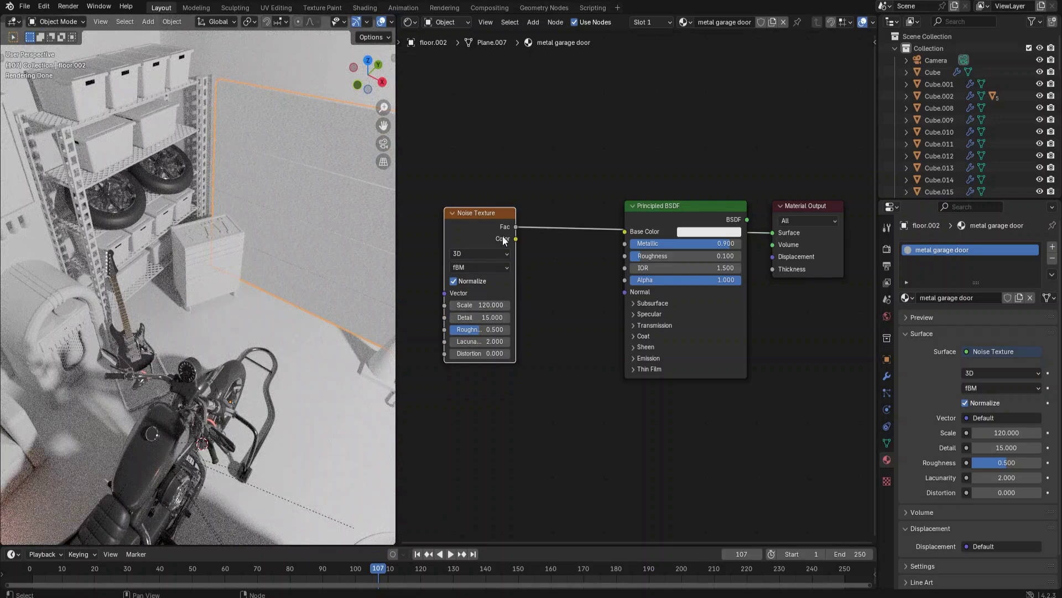
pyautogui.moveTo(490, 213); pyautogui.dragTo(623, 232)
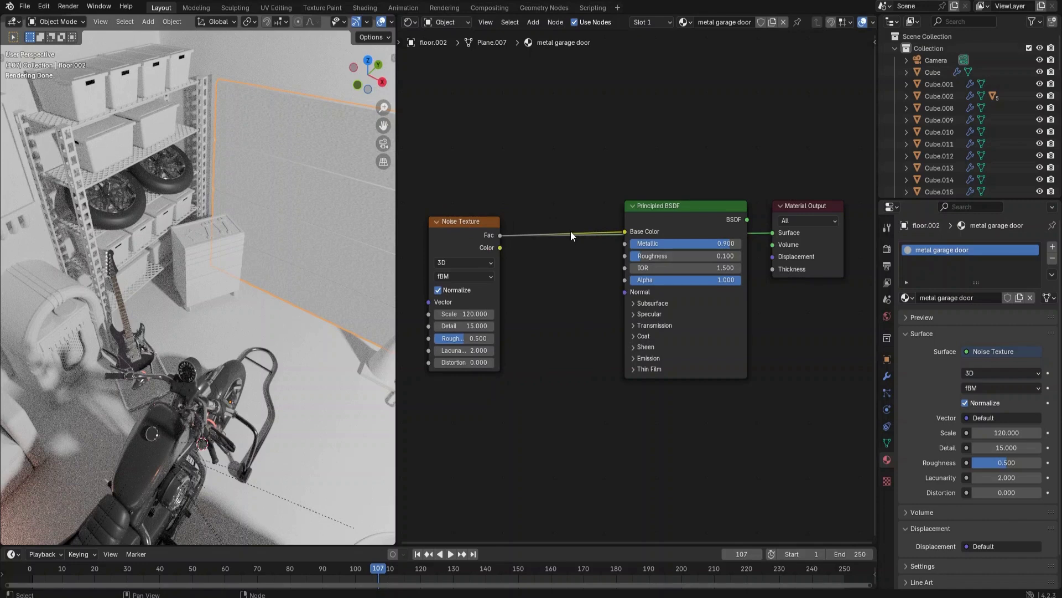
pyautogui.keyDown('ctrl'); pyautogui.keyDown('shift'); pyautogui.click(677, 222); pyautogui.keyUp('shift'); pyautogui.keyUp('ctrl')
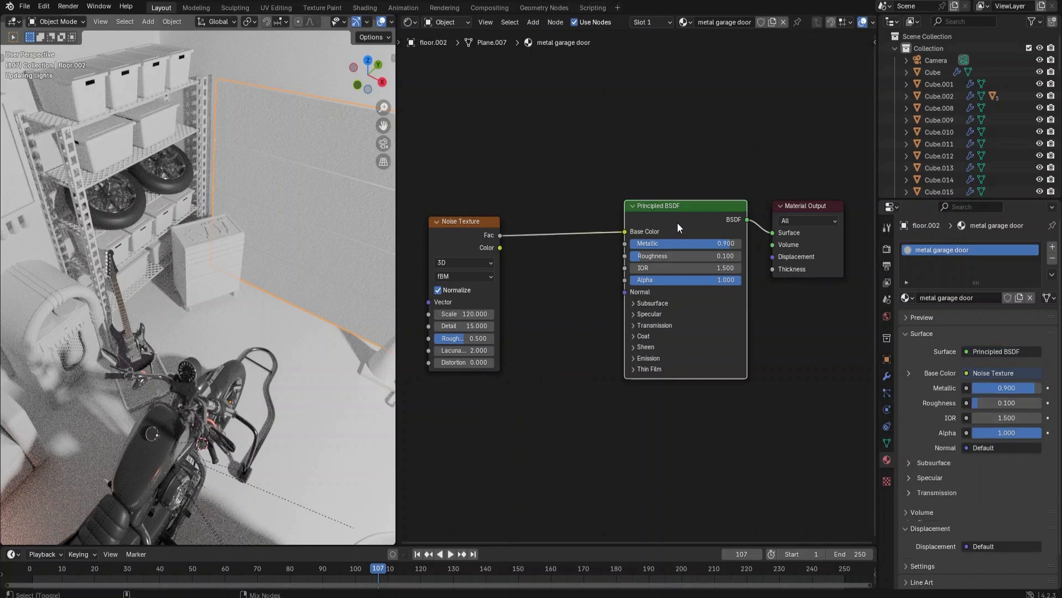
# - Insert a Color Ramp between the noise and the shader, pulling its stops inward
pyautogui.hotkey('shift', 'a')
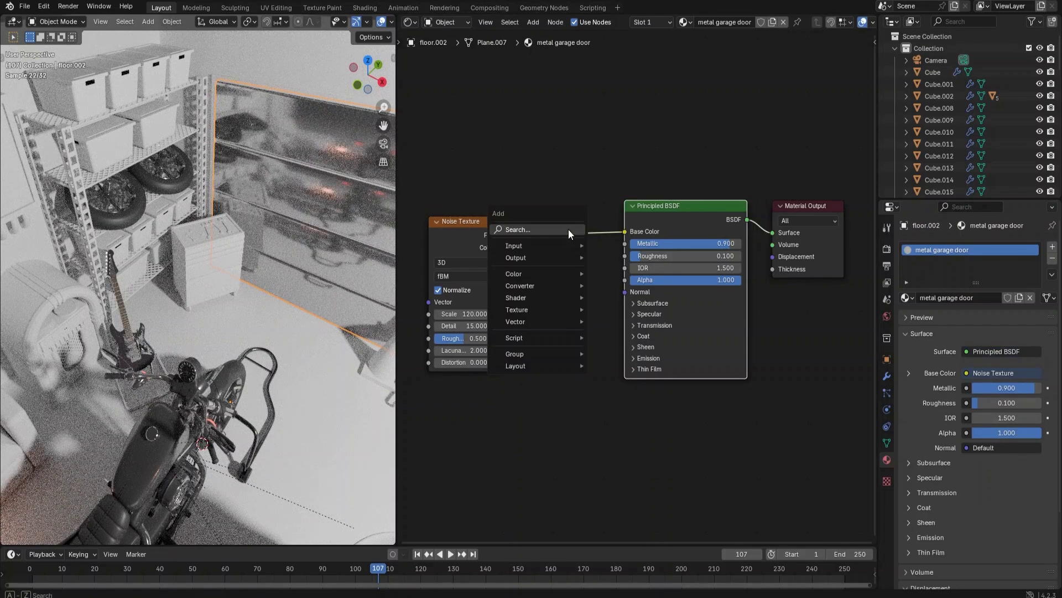
pyautogui.click(551, 230)
pyautogui.write('colorramp')
pyautogui.press('Return')
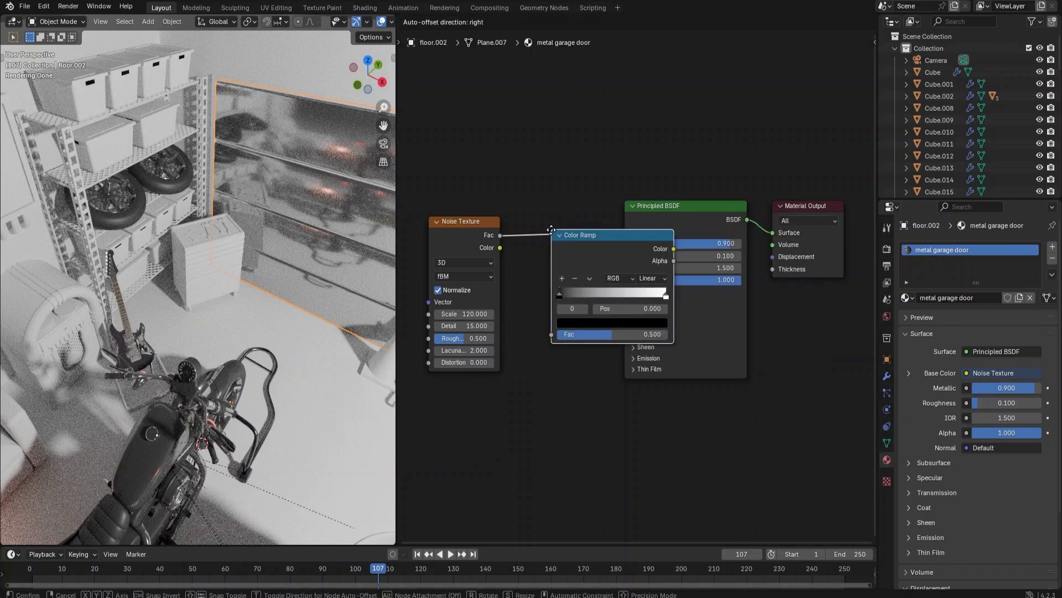
pyautogui.click(524, 216)
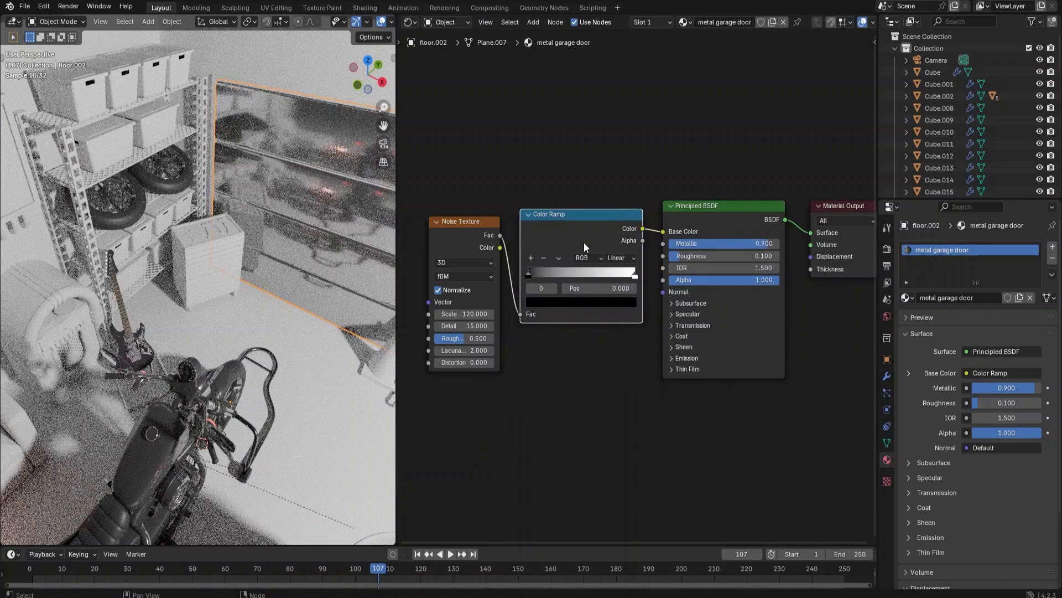
pyautogui.scroll(-1, 583, 243)
pyautogui.moveTo(537, 272); pyautogui.dragTo(566, 274)
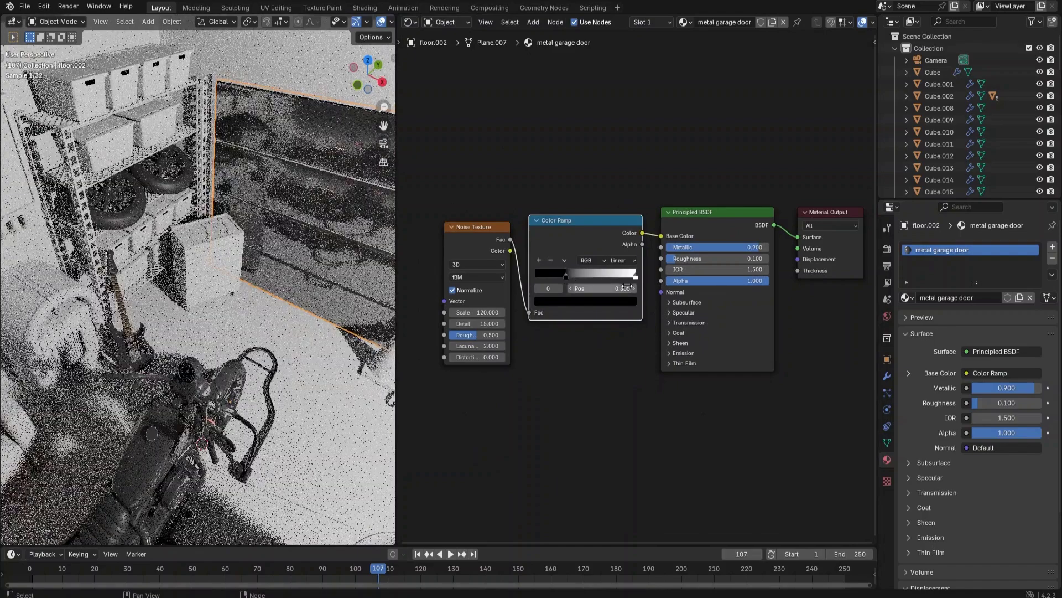
pyautogui.moveTo(635, 275); pyautogui.dragTo(586, 276)
pyautogui.click(570, 275)
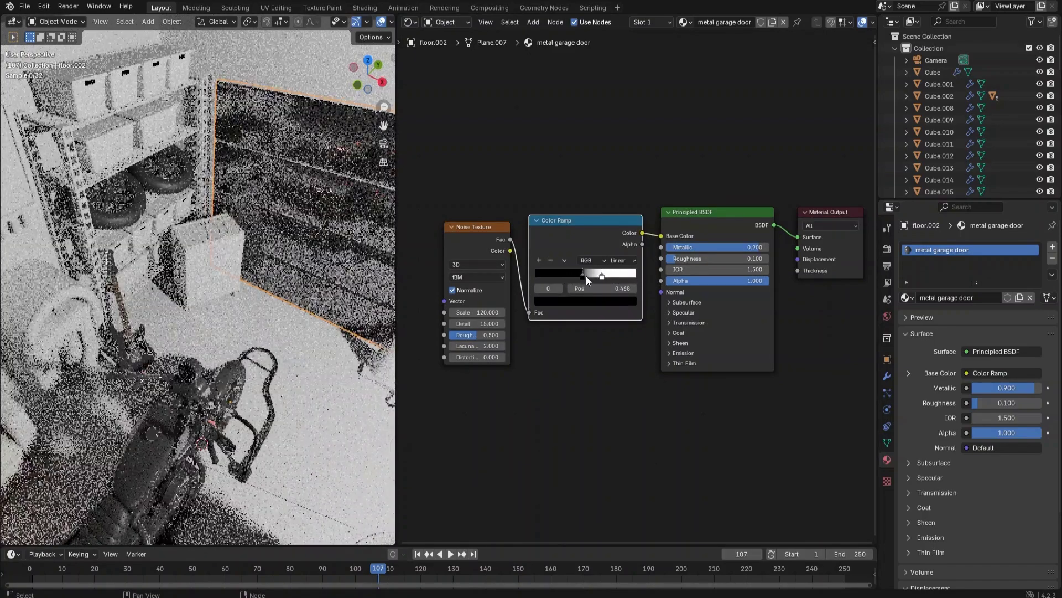
# - Nudge the Noise Texture node left and apply the door's scale
pyautogui.moveTo(480, 240); pyautogui.dragTo(461, 240)
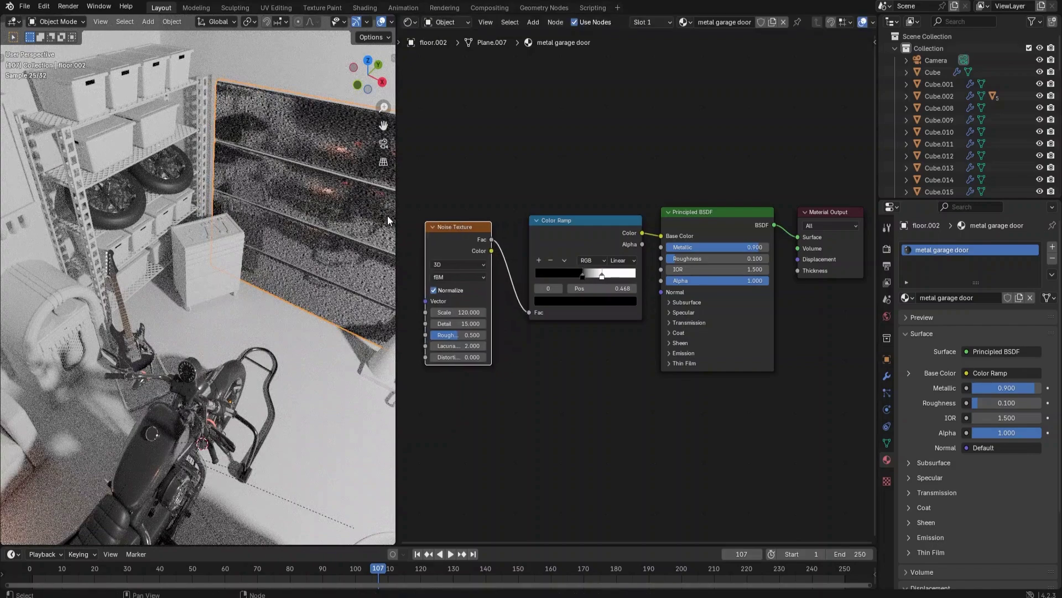
pyautogui.hotkey('ctrl', 'a')
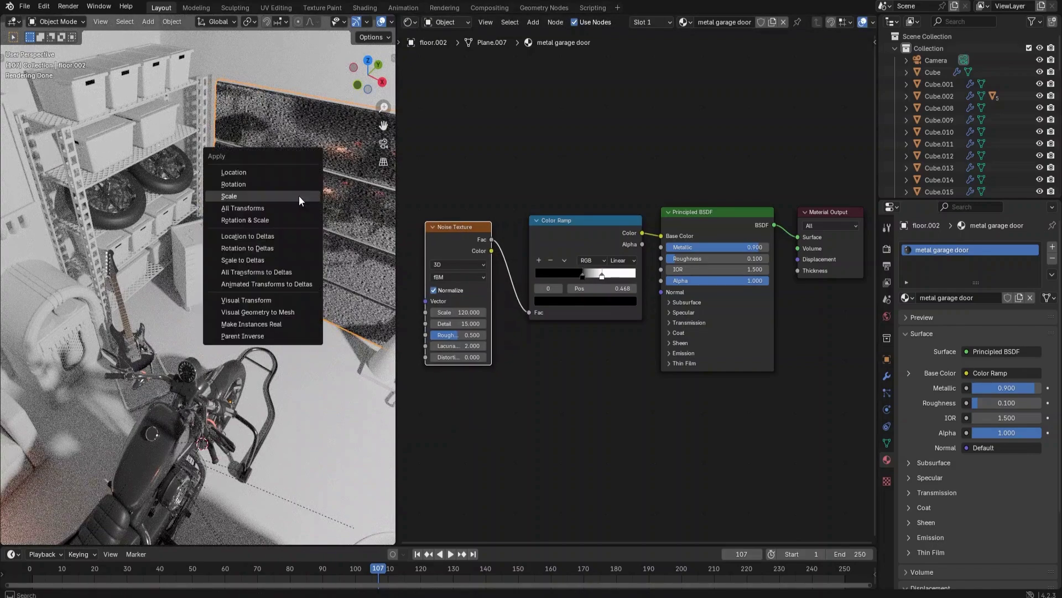
pyautogui.click(299, 196)
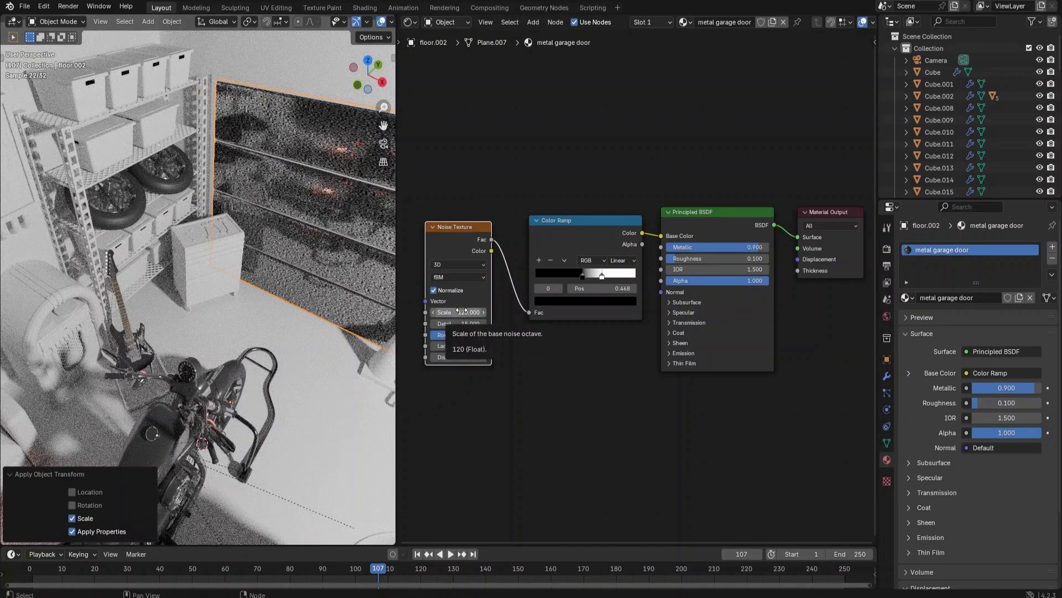
# - Move the ramp's black stop left, set the white stop to 0.650, and reposition the Color Ramp
pyautogui.moveTo(367, 248); pyautogui.dragTo(357, 246, button='middle')
pyautogui.scroll(-6, 356, 244)
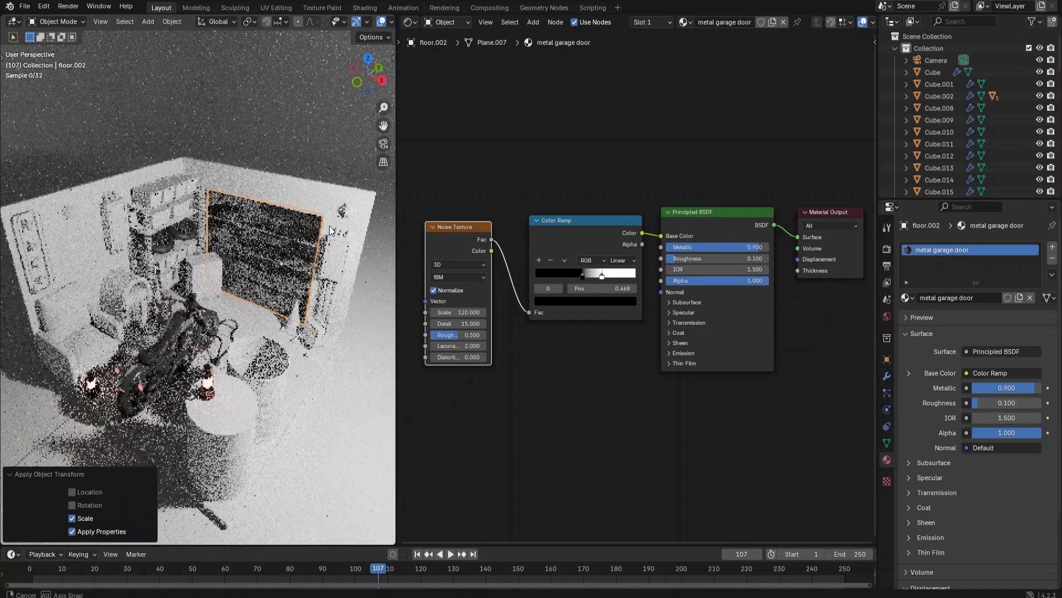
pyautogui.moveTo(578, 274)
pyautogui.mouseDown()
pyautogui.moveTo(569, 274)
pyautogui.moveTo(598, 276)
pyautogui.mouseUp()
pyautogui.click(601, 275)
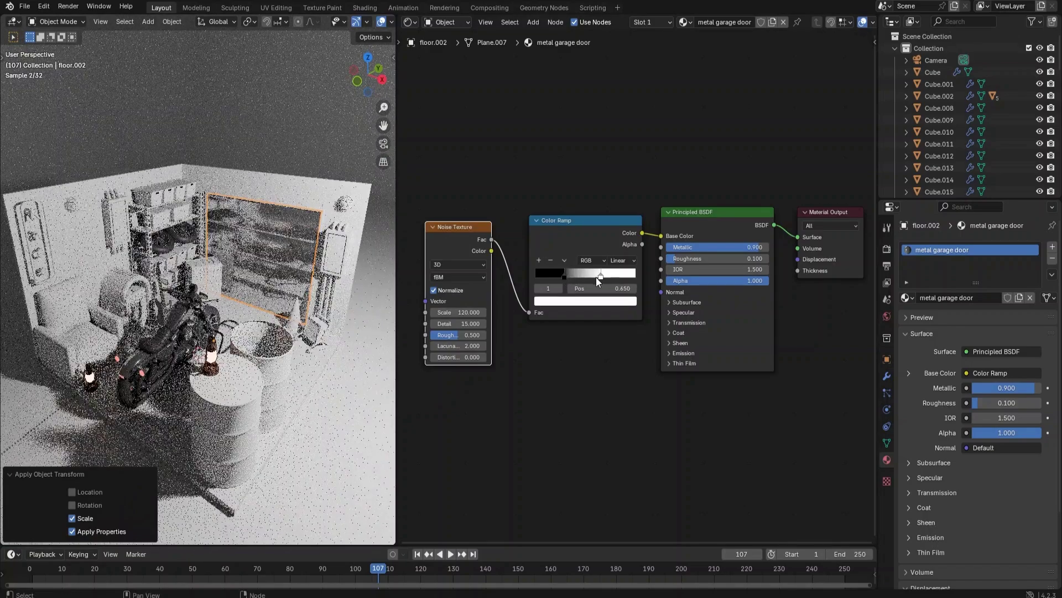
pyautogui.press('g')
pyautogui.click(574, 180)
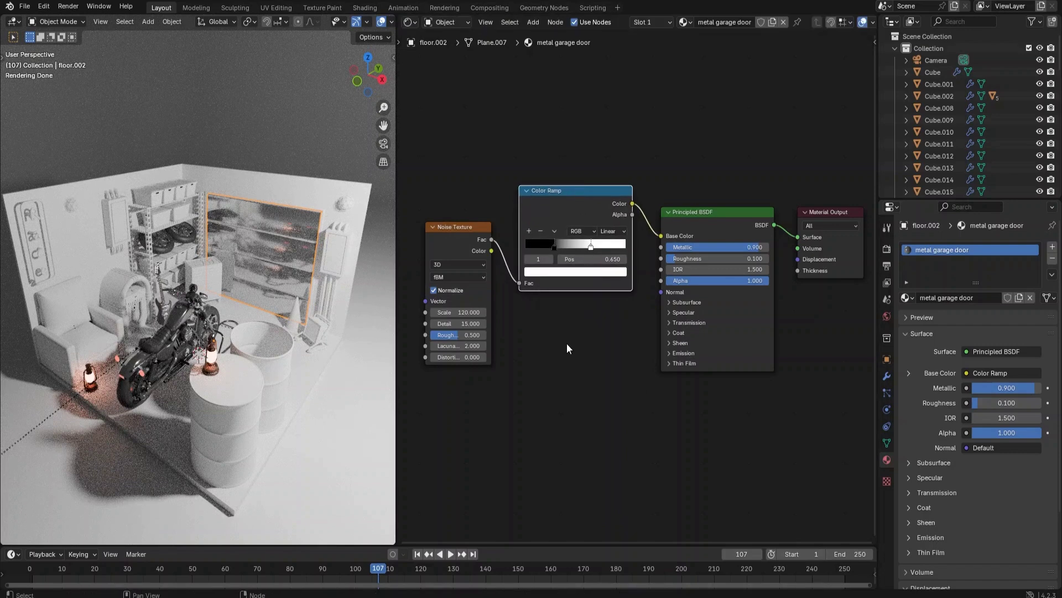
pyautogui.hotkey('shift', 'a')
pyautogui.click(578, 386)
# - Add a Bump node fed by the noise Fac, driving the Principled BSDF Normal
pyautogui.write('bump')
pyautogui.press('Return')
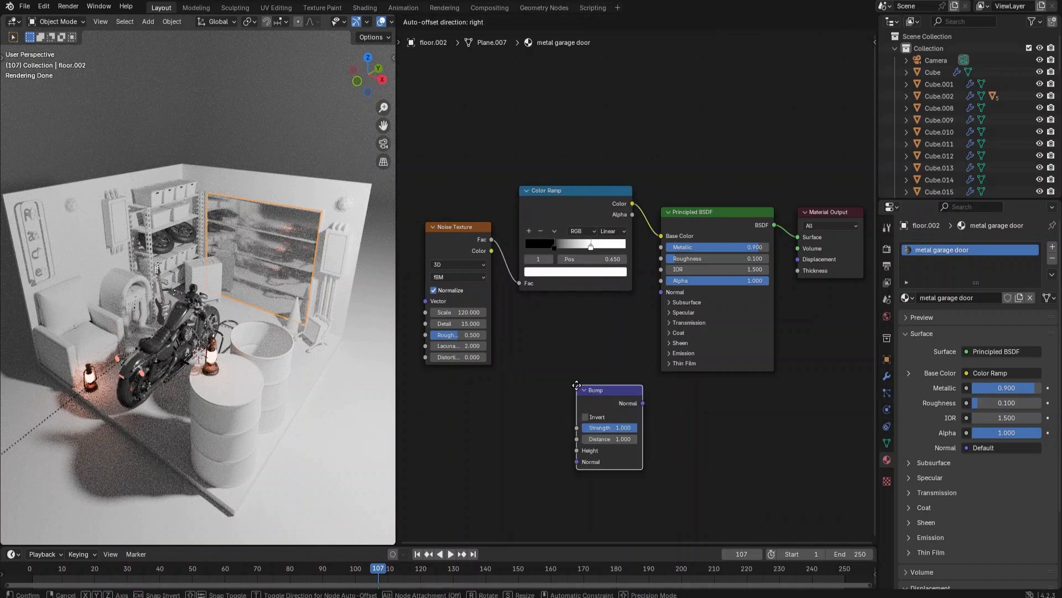
pyautogui.click(543, 321)
pyautogui.moveTo(492, 239); pyautogui.dragTo(544, 385)
pyautogui.moveTo(608, 340); pyautogui.dragTo(661, 292)
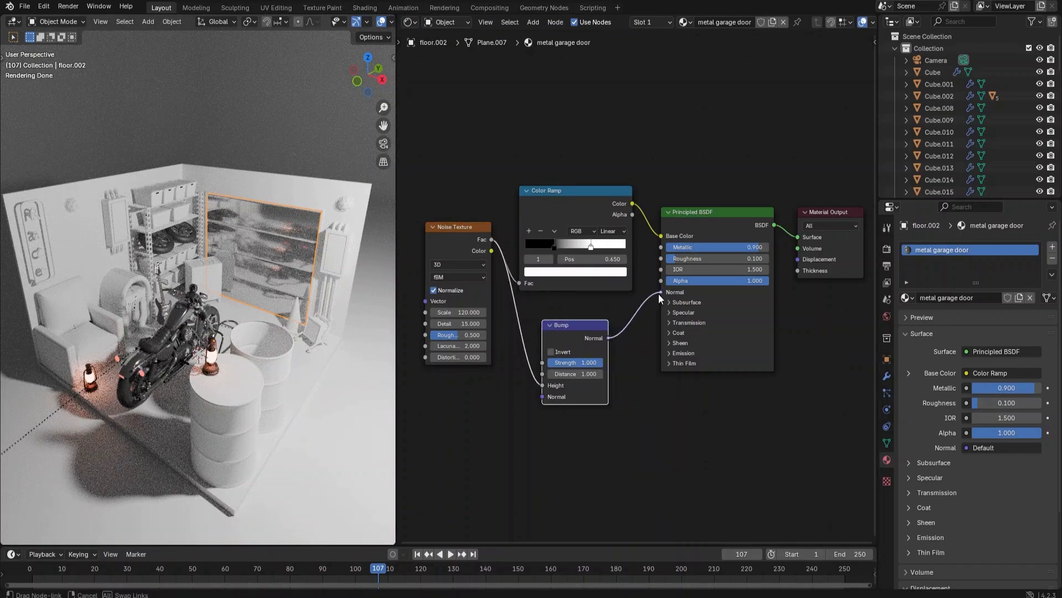
# - Set the Bump Strength to 0.100 and widen the 3D view
pyautogui.scroll(3, 304, 281)
pyautogui.scroll(3, 304, 280)
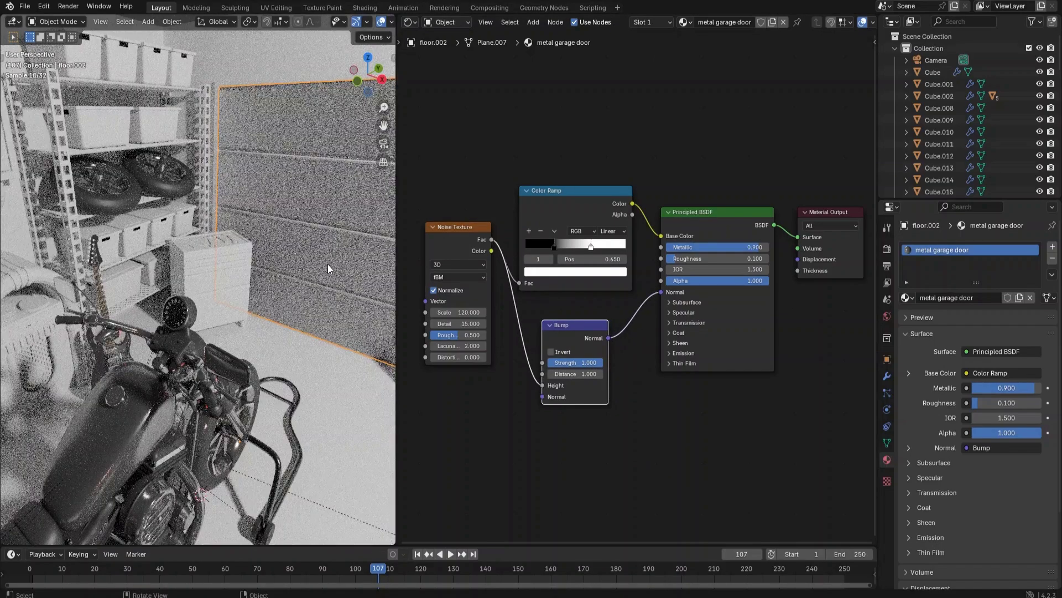
pyautogui.click(591, 363)
pyautogui.press('BackSpace')
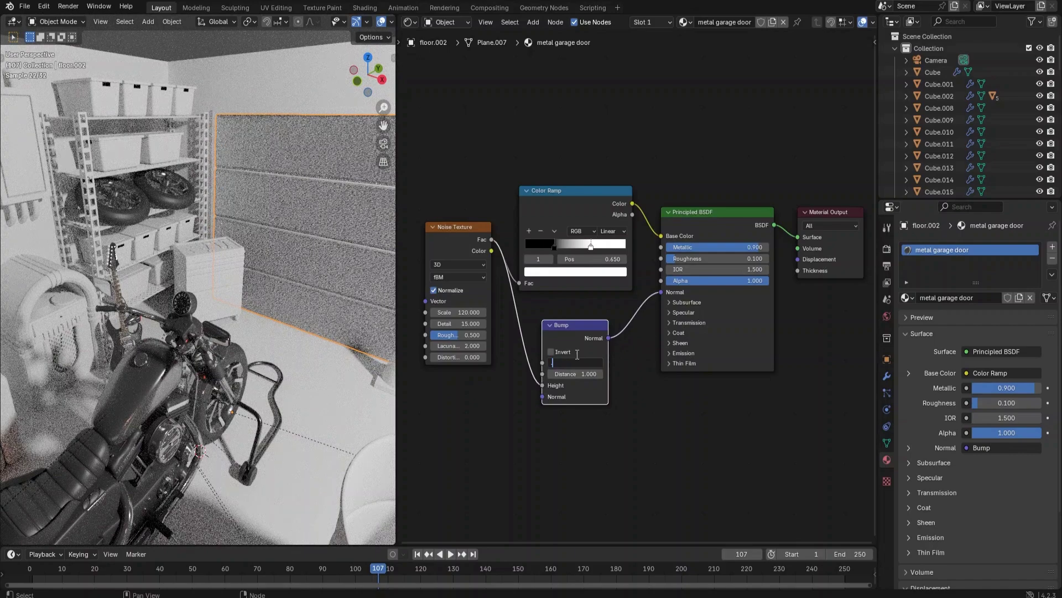
pyautogui.write('.1')
pyautogui.press('Return')
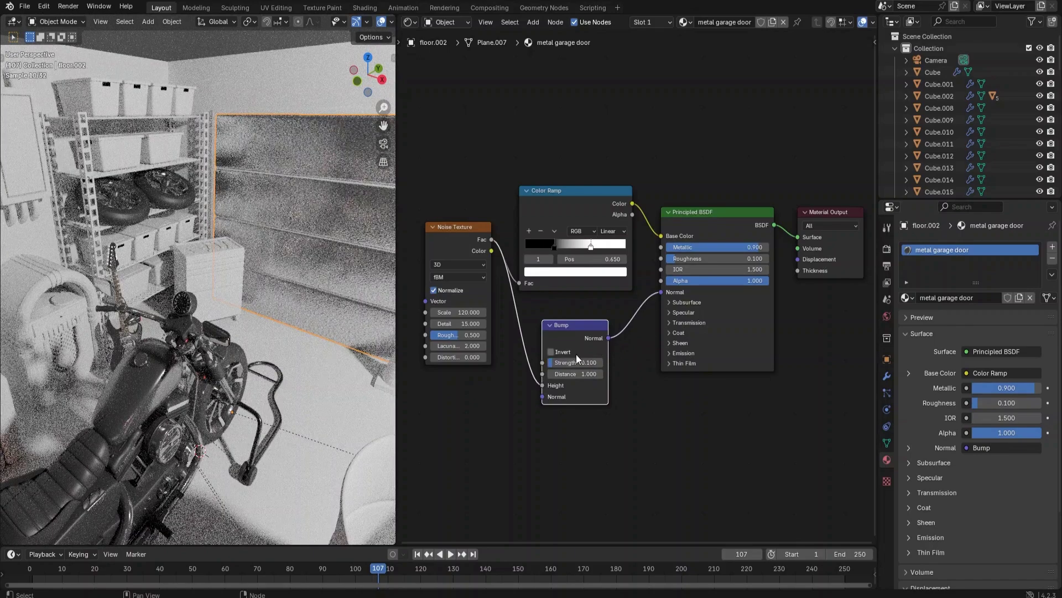
pyautogui.moveTo(301, 225); pyautogui.dragTo(397, 259, button='middle')
pyautogui.moveTo(397, 258); pyautogui.dragTo(565, 258)
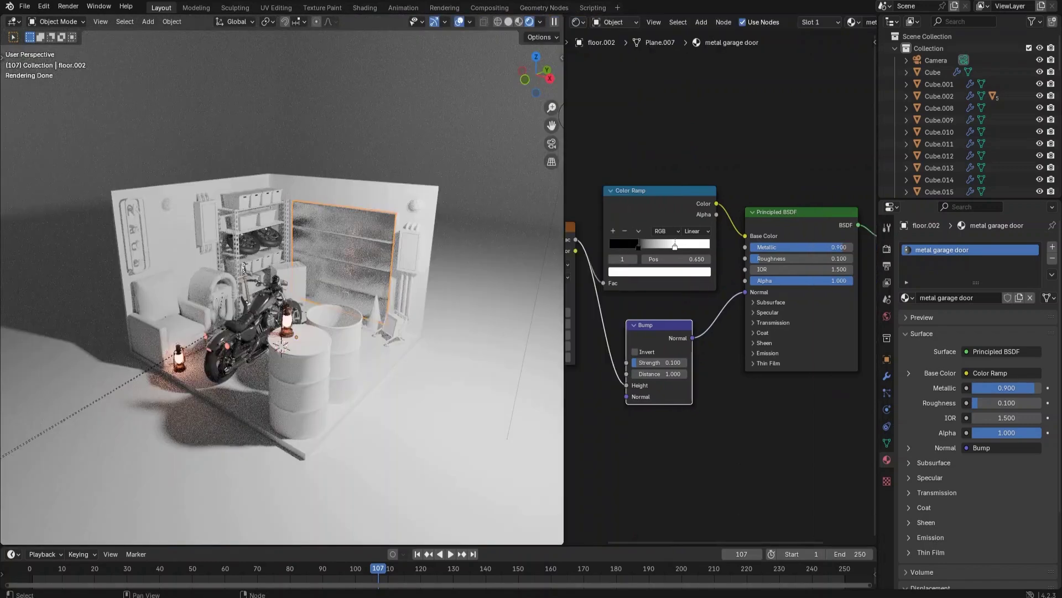
# - Link the metal garage door material from the door to the frame floor.001 with Ctrl+L
pyautogui.click(434, 524)
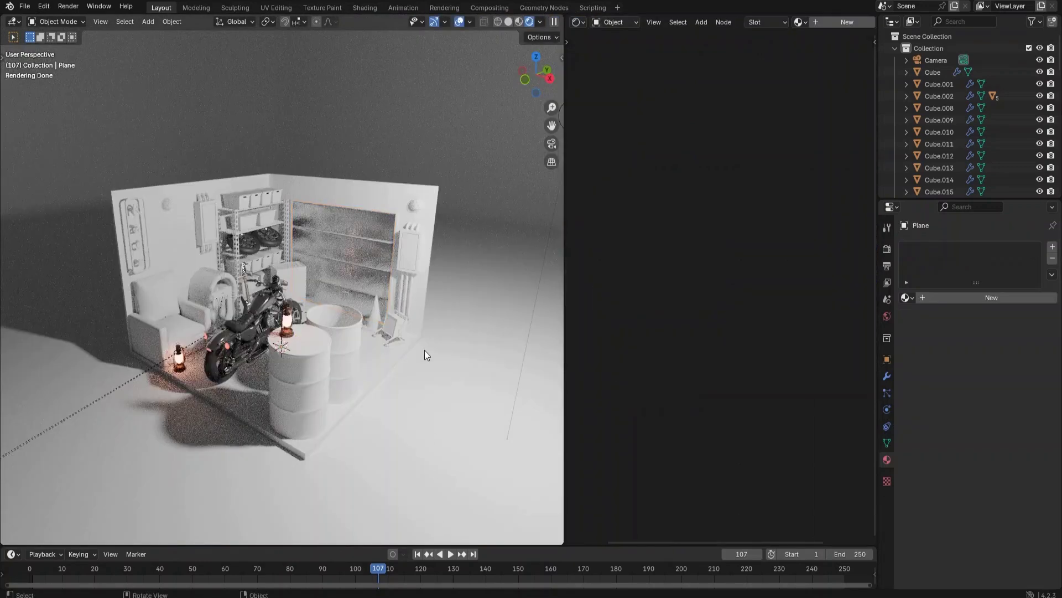
pyautogui.moveTo(427, 313); pyautogui.dragTo(423, 322, button='middle')
pyautogui.click(384, 221)
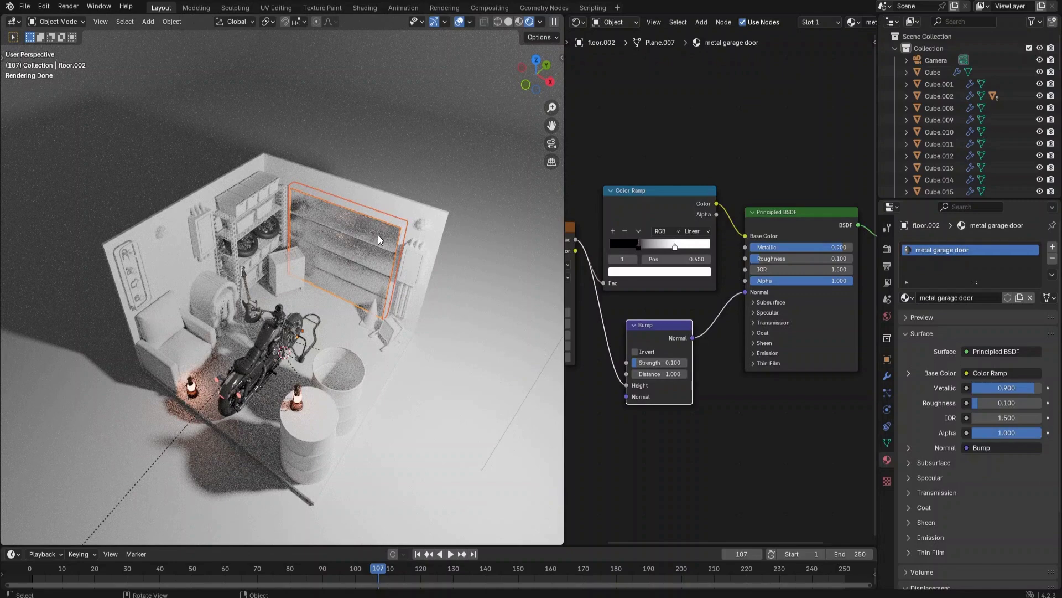
pyautogui.hotkey('ctrl', 'l')
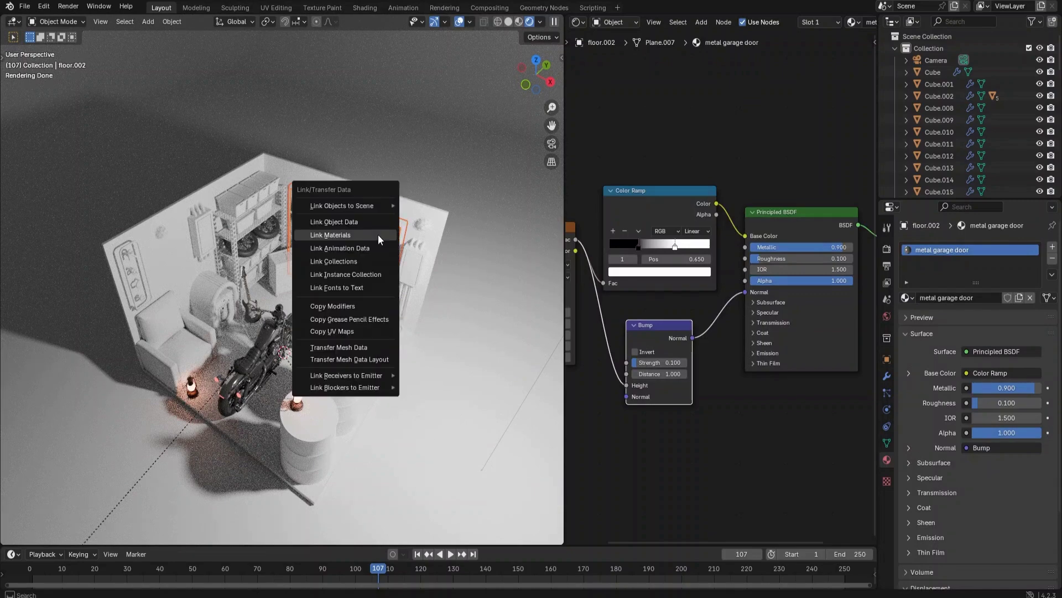
pyautogui.click(378, 234)
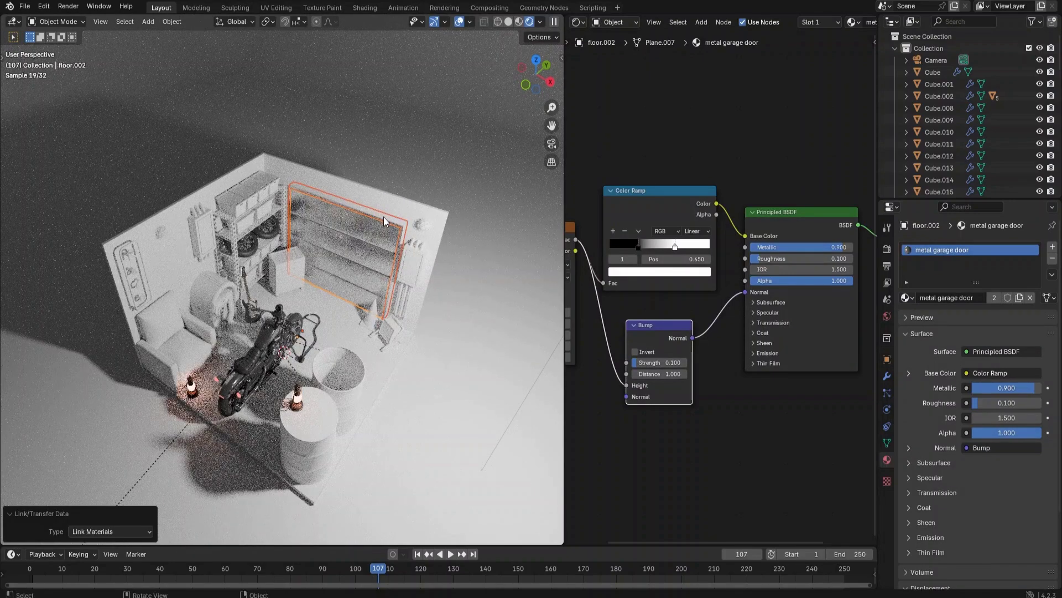
pyautogui.click(383, 217)
pyautogui.click(384, 221)
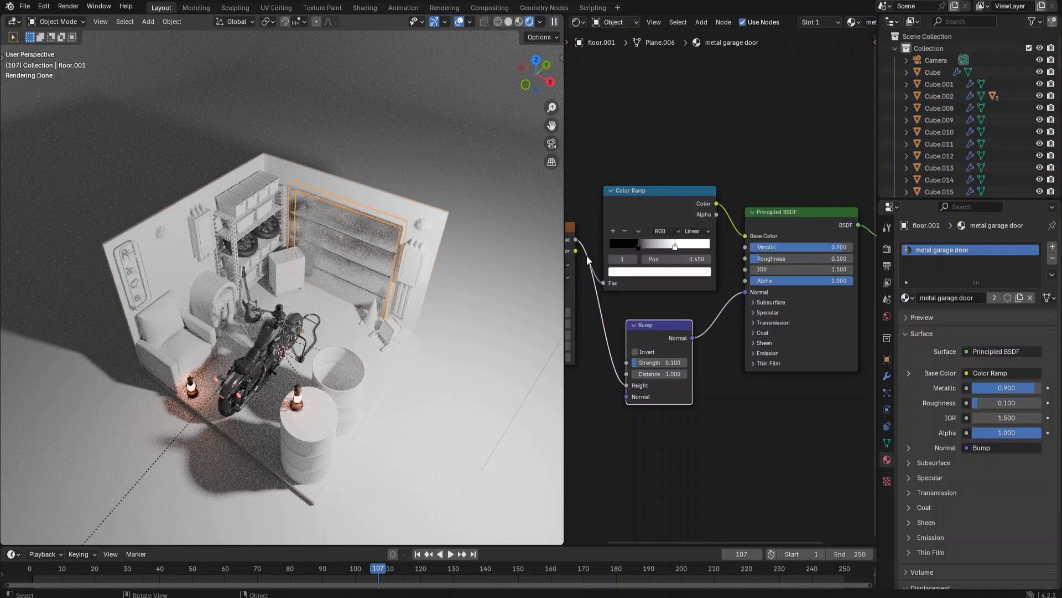
# - Make a single-user copy of the material and rename it 'metal garage door frame'
pyautogui.click(1019, 299)
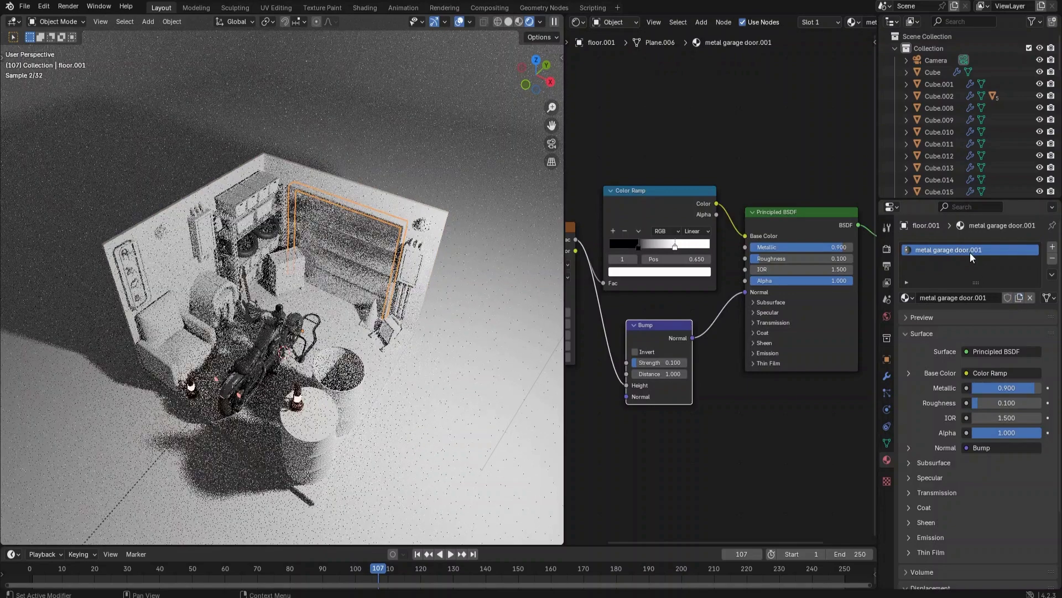
pyautogui.doubleClick(941, 252)
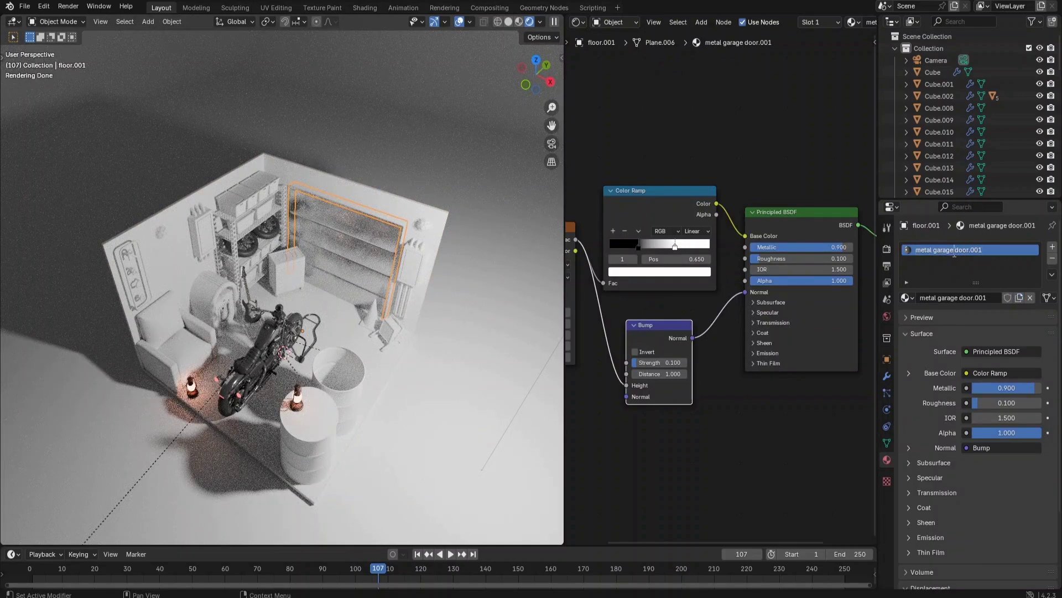
pyautogui.press('BackSpace')
pyautogui.write('door frame')
pyautogui.press('Return')
# - Resize the 3D view and node editor, and select the frame material's Noise Texture node
pyautogui.moveTo(426, 332); pyautogui.dragTo(442, 337, button='middle')
pyautogui.scroll(1, 615, 310)
pyautogui.moveTo(564, 341); pyautogui.dragTo(444, 342)
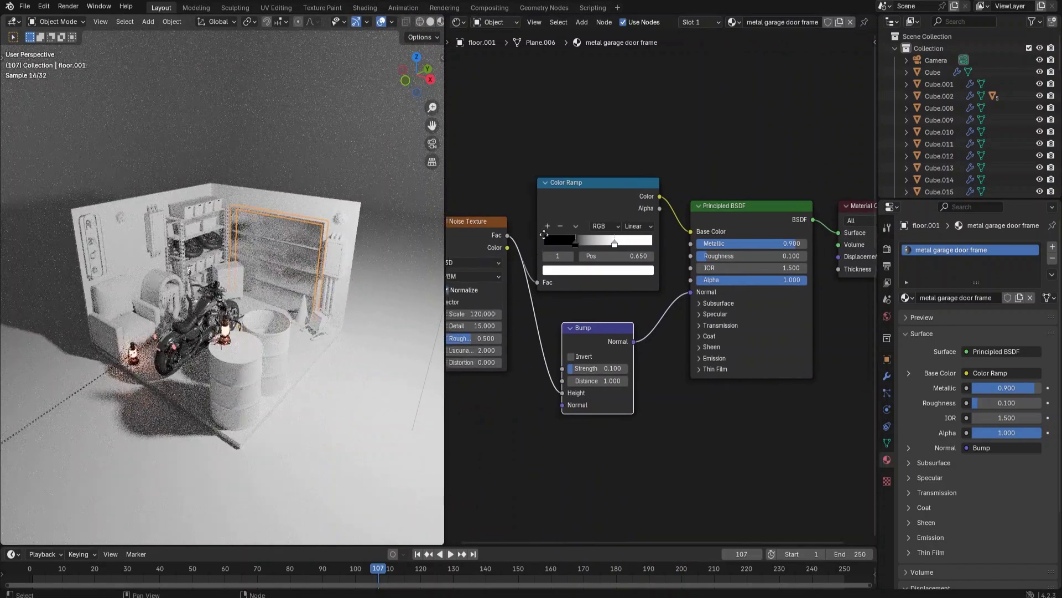
pyautogui.moveTo(535, 232); pyautogui.dragTo(647, 247, button='middle')
pyautogui.click(590, 237)
# - Replace the Noise Texture with a Wave Texture whose Fac feeds the Color Ramp Fac
pyautogui.press('x')
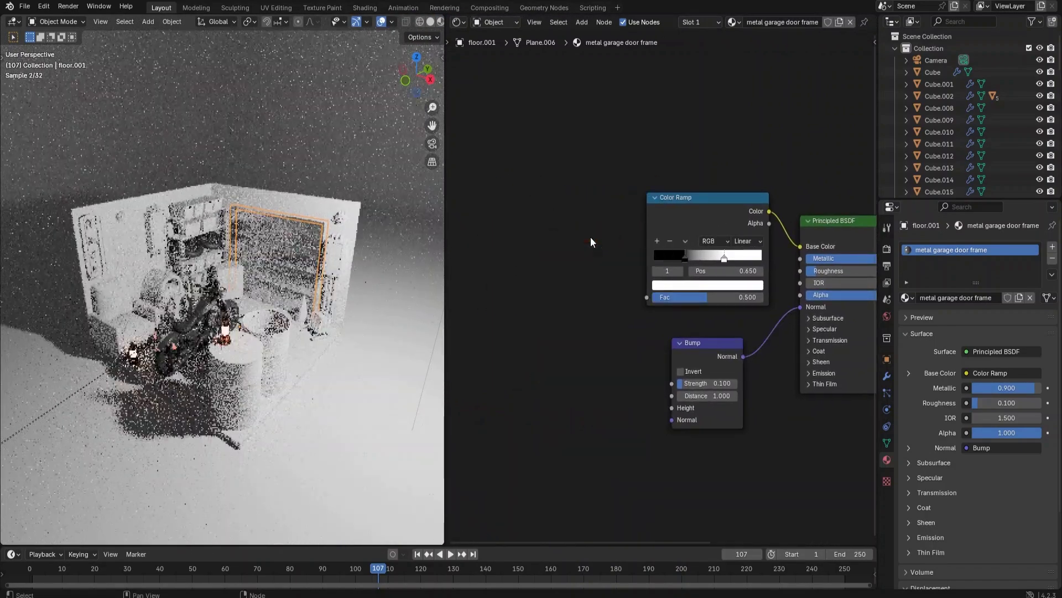
pyautogui.hotkey('shift', 'a')
pyautogui.click(548, 233)
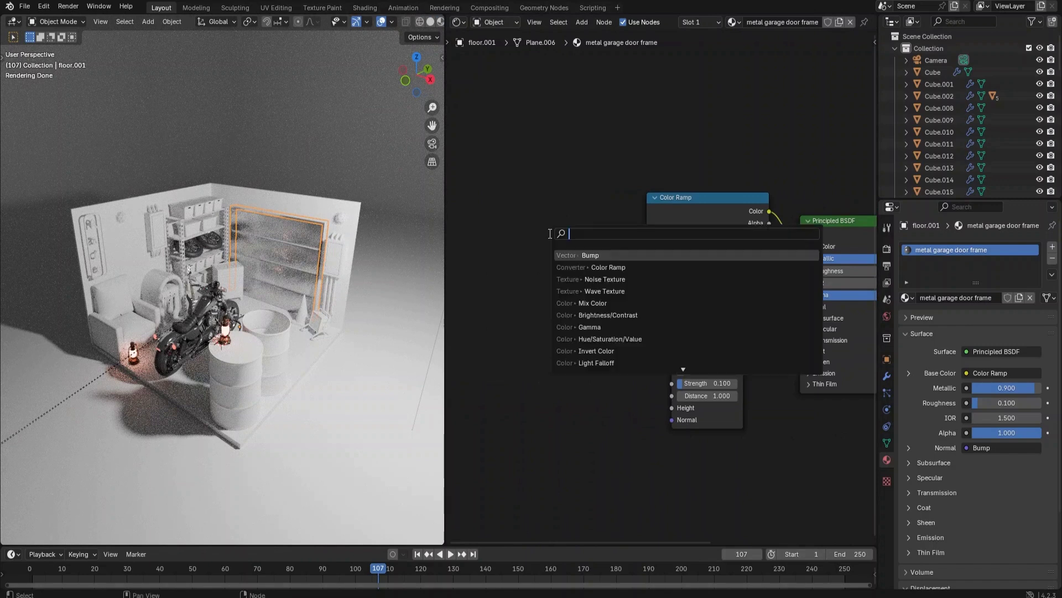
pyautogui.write('wavet')
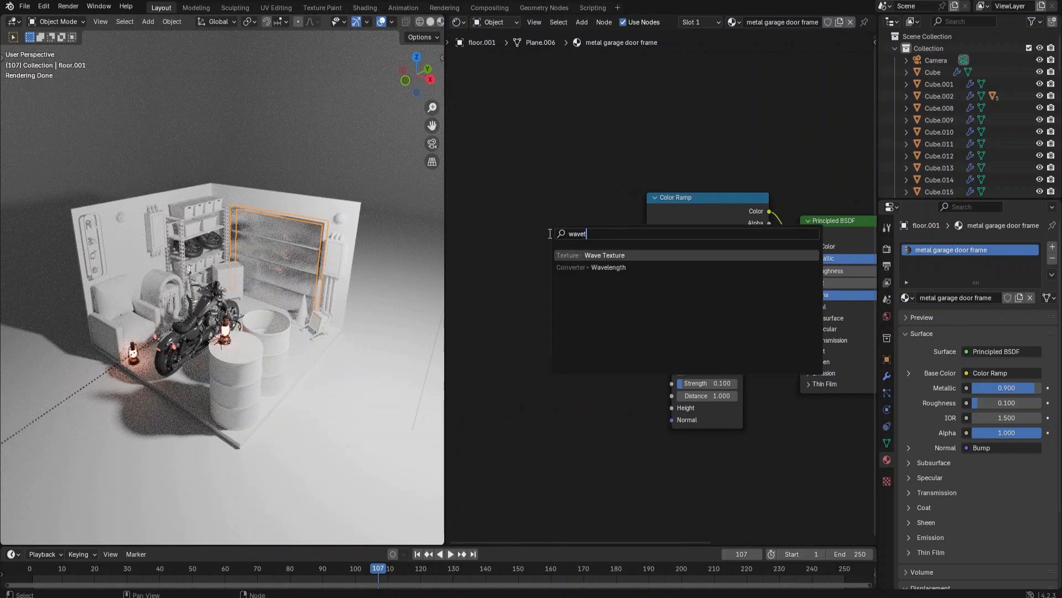
pyautogui.click(595, 256)
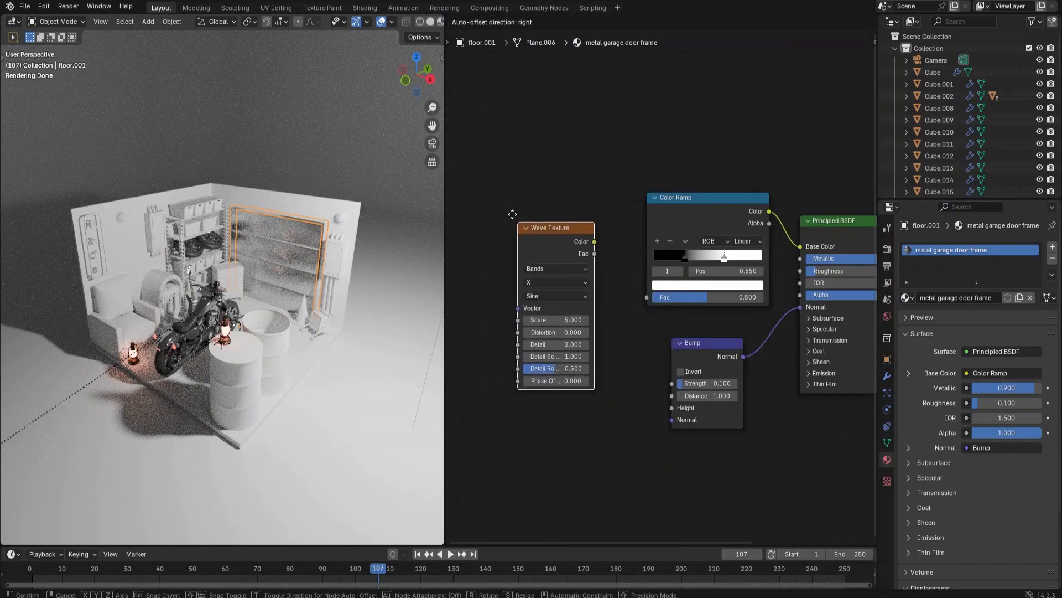
pyautogui.click(535, 220)
pyautogui.moveTo(589, 233)
pyautogui.mouseDown()
pyautogui.moveTo(608, 234)
pyautogui.moveTo(598, 250)
pyautogui.mouseUp()
pyautogui.press('Escape')
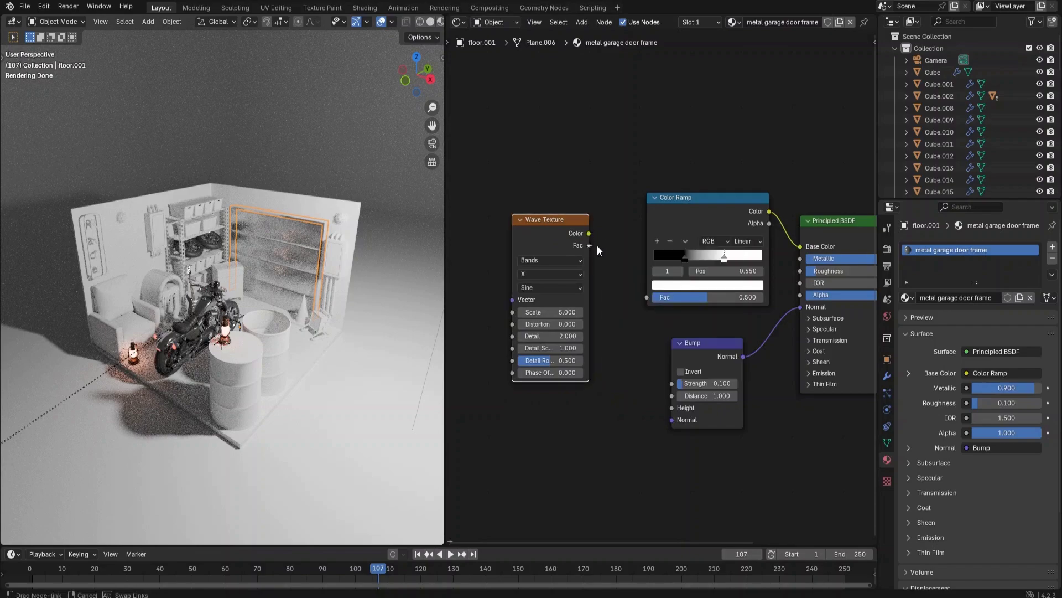
pyautogui.moveTo(643, 300); pyautogui.dragTo(647, 298)
pyautogui.scroll(6, 355, 260)
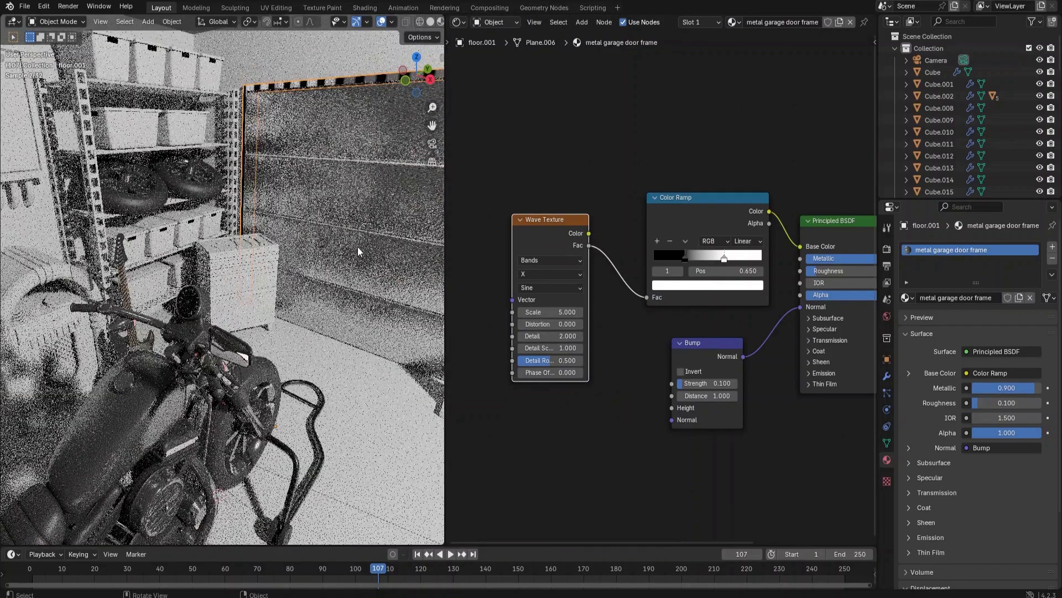
pyautogui.scroll(-5, 365, 234)
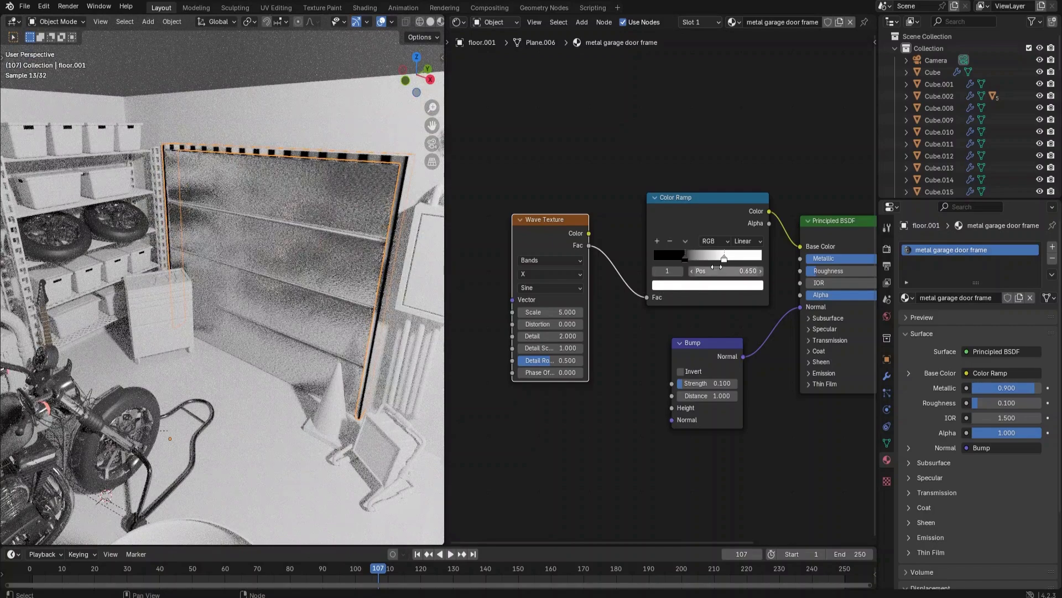
# - Turn the Color Ramp's white stop yellow
pyautogui.click(707, 285)
pyautogui.click(679, 178)
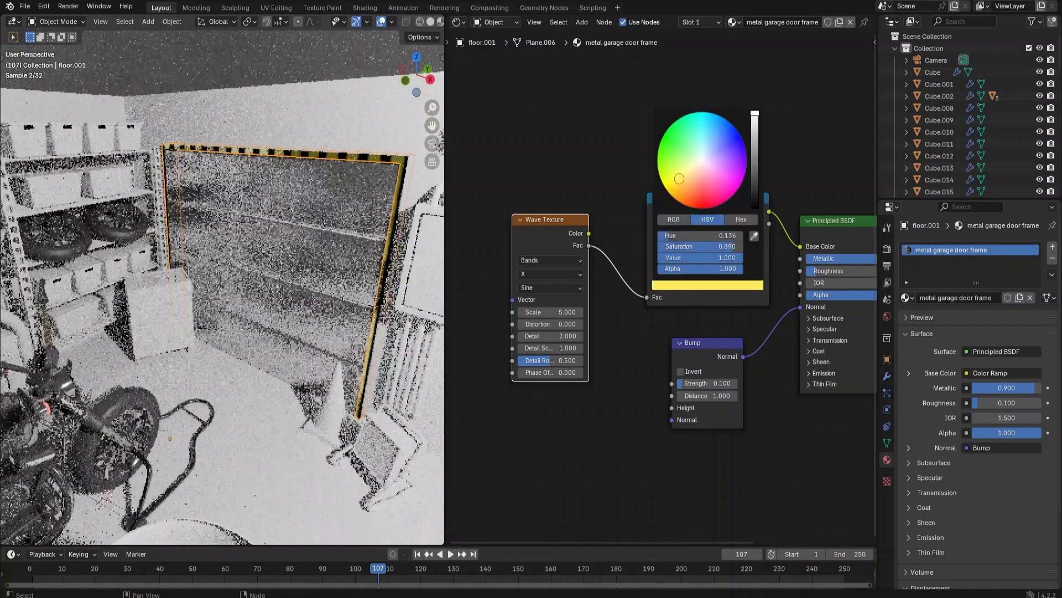
pyautogui.moveTo(680, 178); pyautogui.dragTo(679, 179)
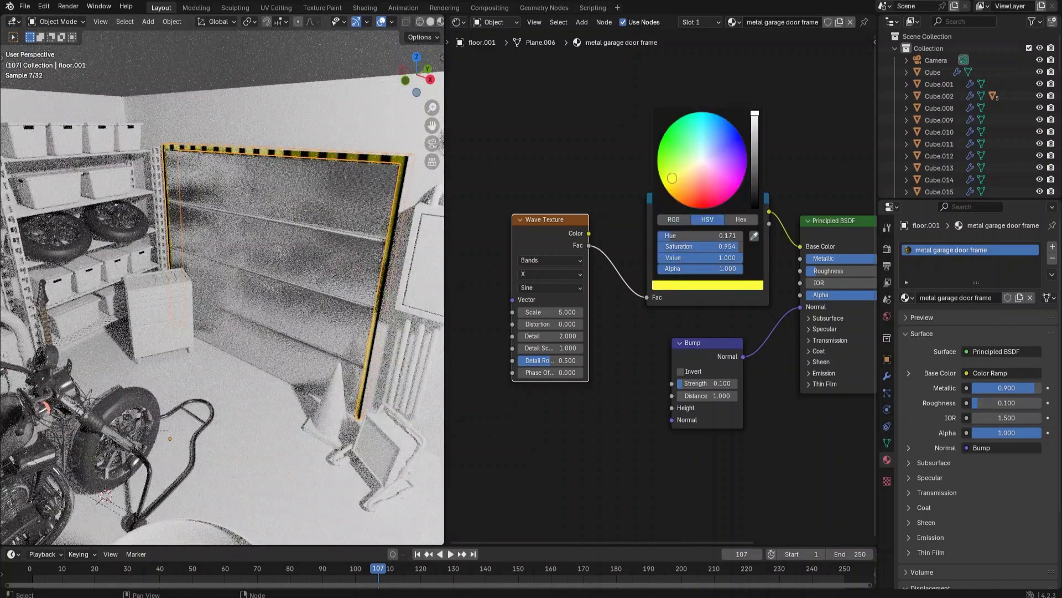
pyautogui.moveTo(556, 221); pyautogui.dragTo(577, 219)
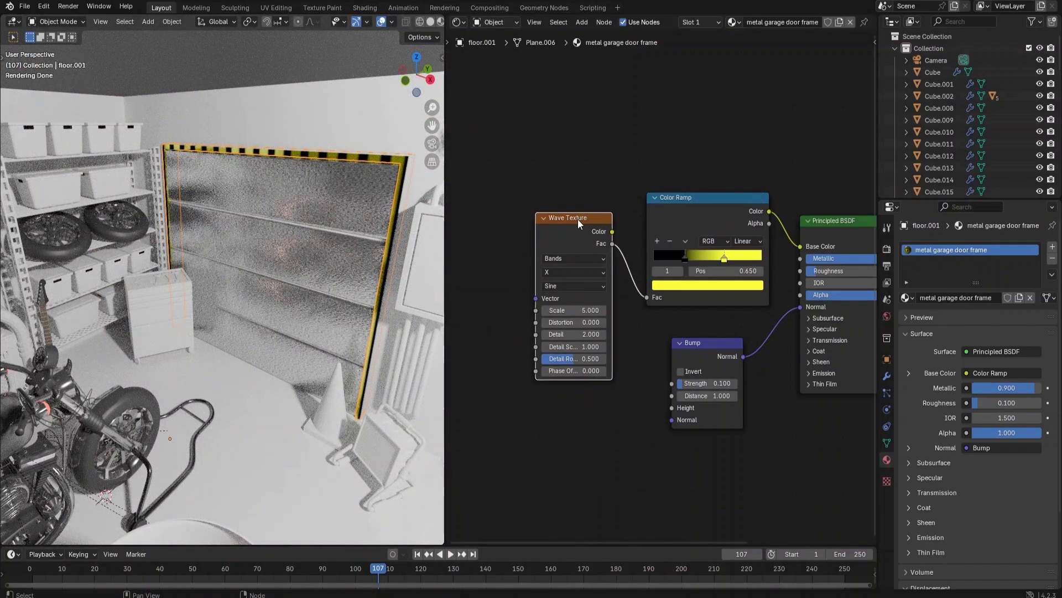
# - Add a Mapping node to the Wave Texture and rotate the stripes 45° on Y
pyautogui.hotkey('ctrl', 't')
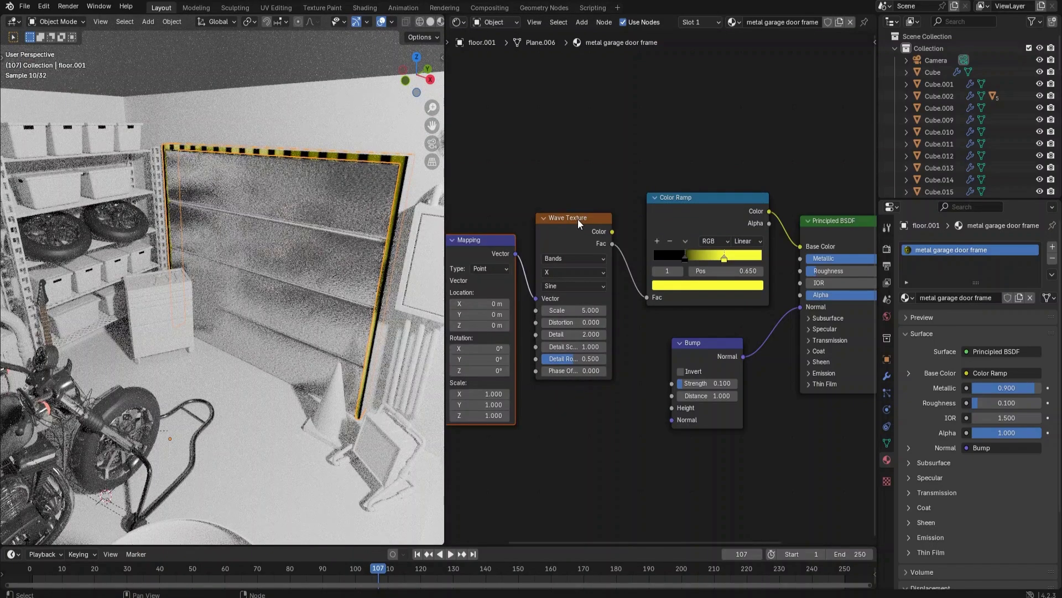
pyautogui.click(488, 359)
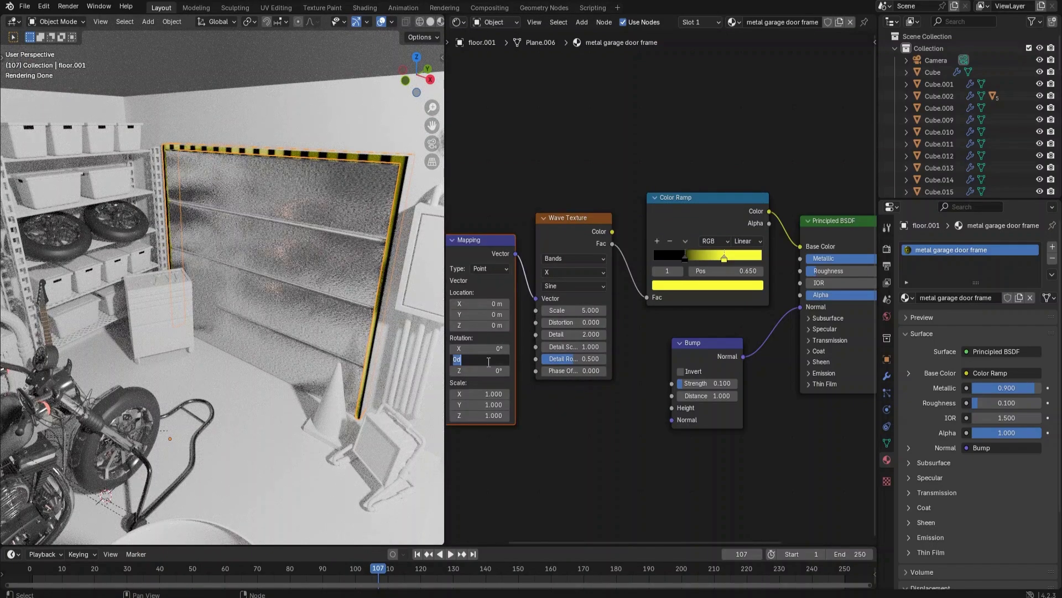
pyautogui.press('Return')
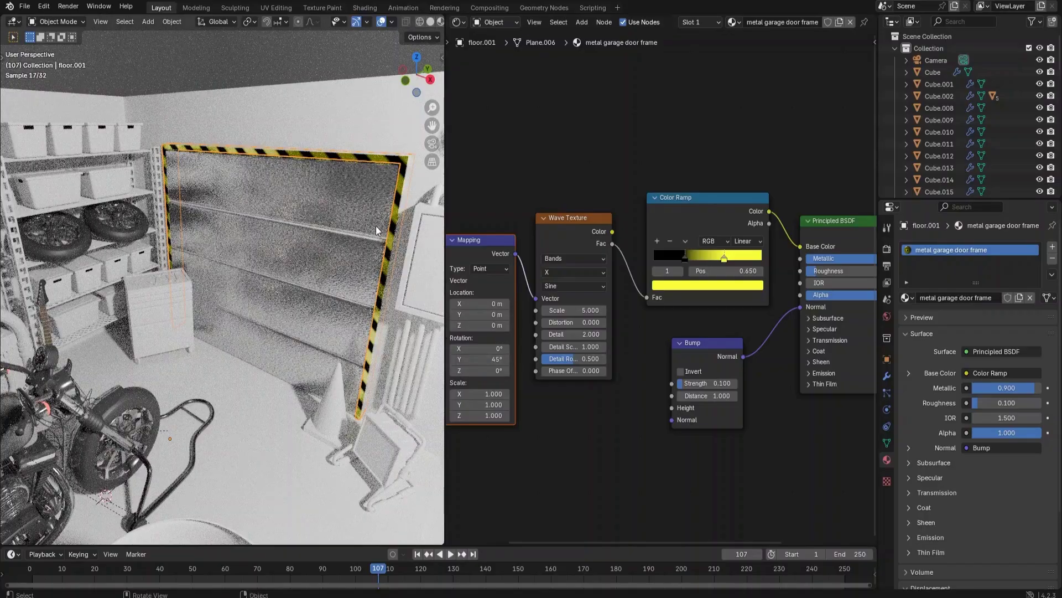
pyautogui.moveTo(372, 234); pyautogui.dragTo(371, 239, button='middle')
pyautogui.scroll(-5, 371, 239)
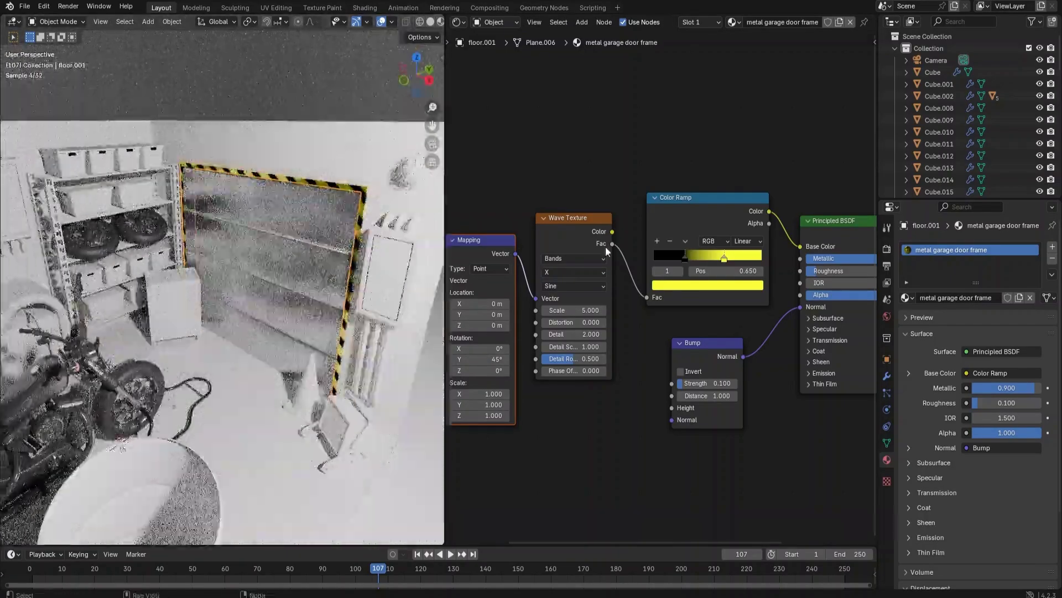
# - Change the stripe colour to orange and set the ramp interpolation to Constant
pyautogui.click(724, 285)
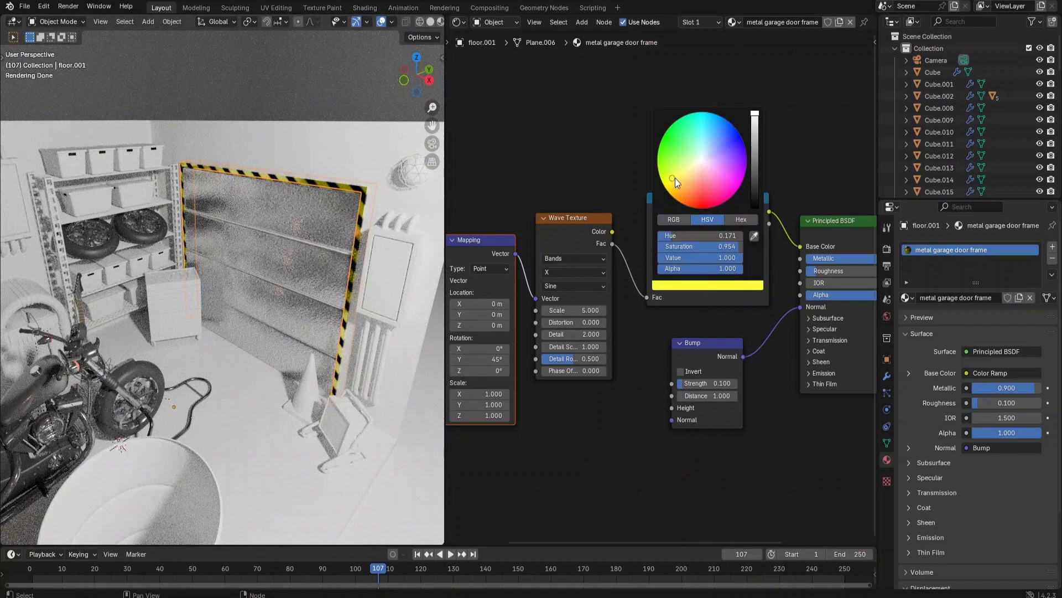
pyautogui.moveTo(675, 177); pyautogui.dragTo(679, 191)
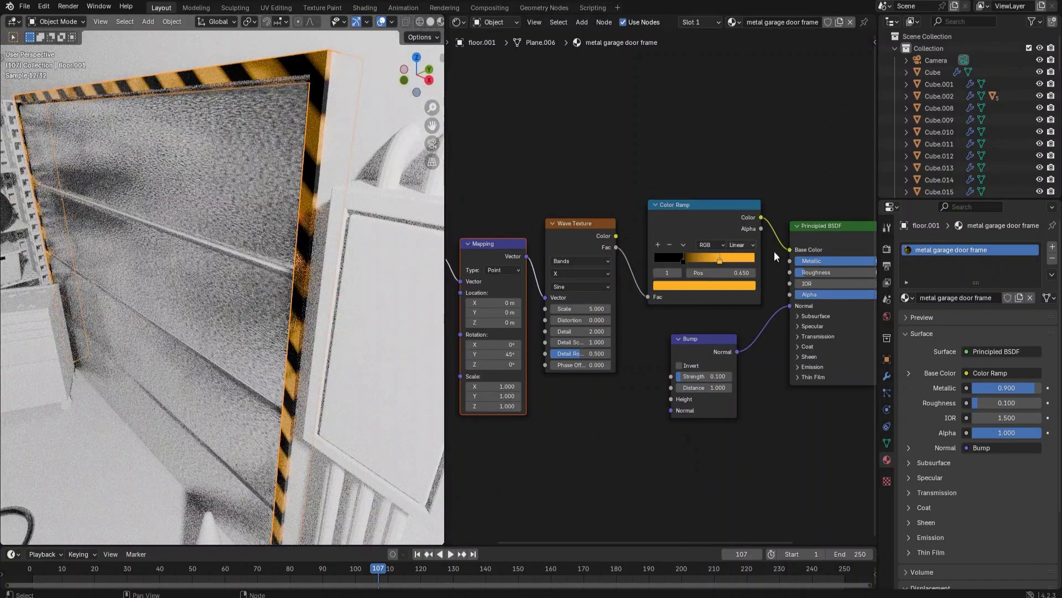
pyautogui.click(741, 245)
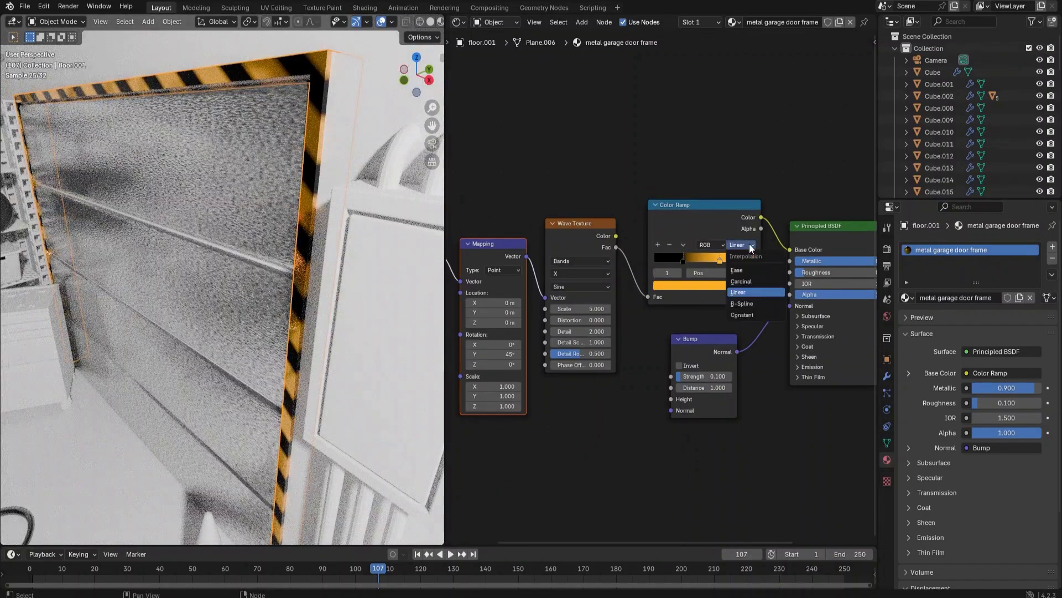
pyautogui.click(747, 314)
pyautogui.scroll(-5, 303, 284)
# - Widen the 3D view, return to the camera view, and deselect the frame
pyautogui.moveTo(297, 284); pyautogui.dragTo(308, 267, button='middle')
pyautogui.moveTo(443, 322); pyautogui.dragTo(513, 322)
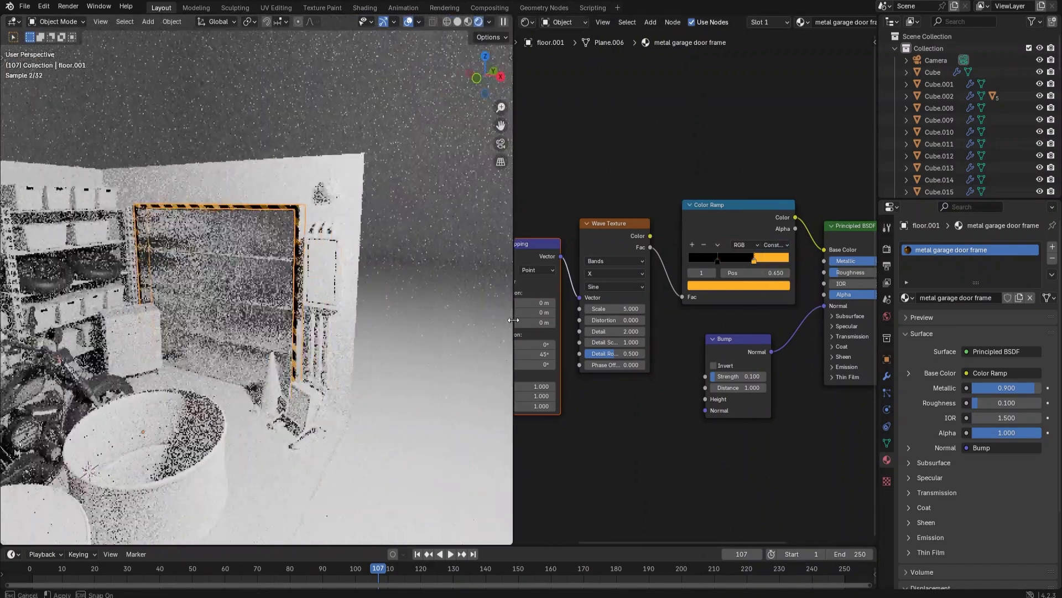
pyautogui.moveTo(314, 291); pyautogui.dragTo(465, 125, button='middle')
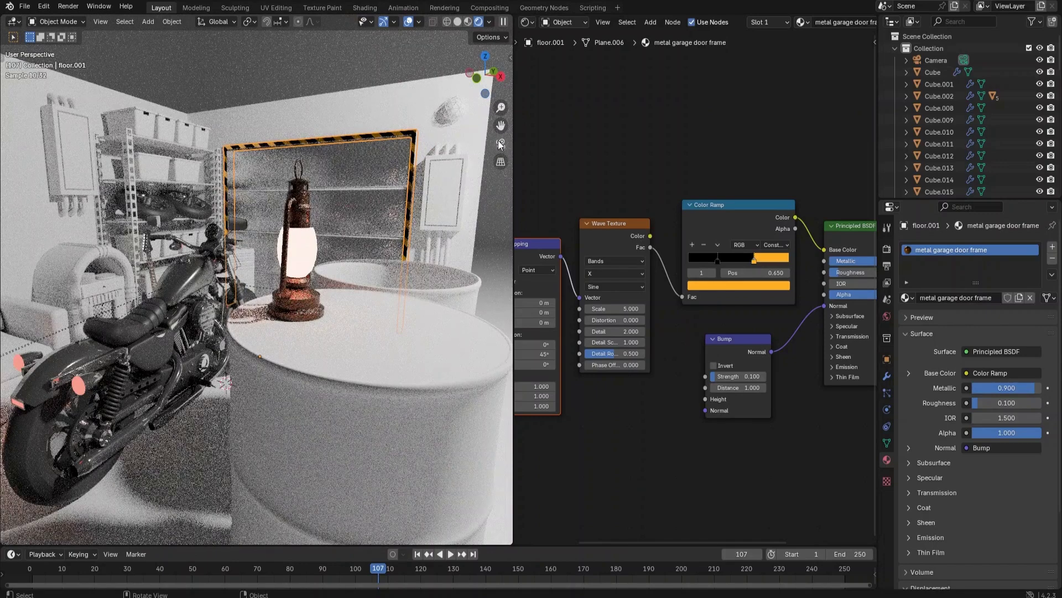
pyautogui.press('KP_0')
pyautogui.press('Home')
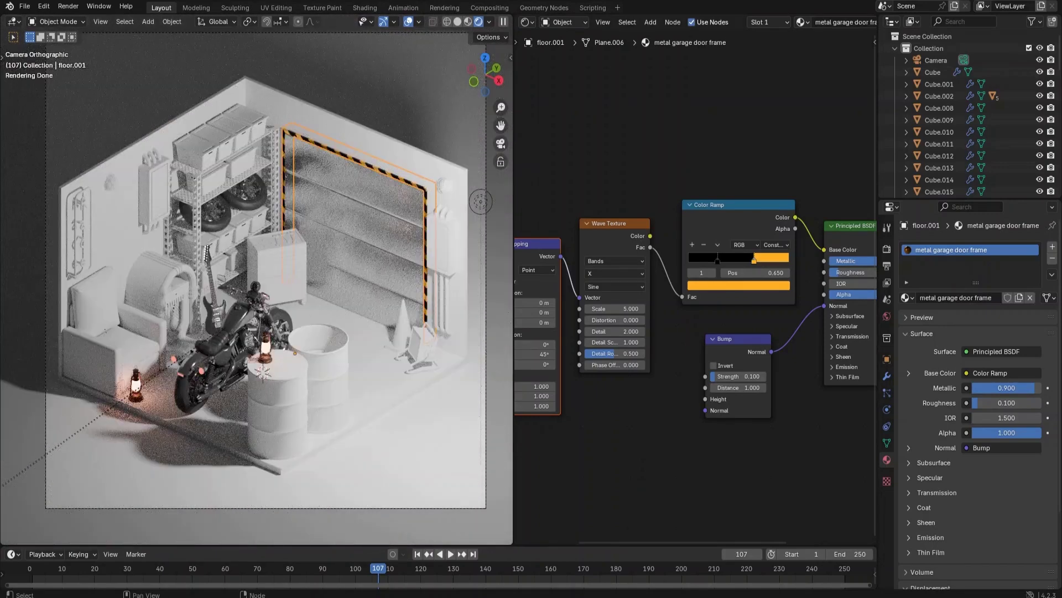
pyautogui.click(408, 461)
# - Create a 'wall' material with hex FFFFFF base colour, then select the floor and garage door
pyautogui.click(446, 175)
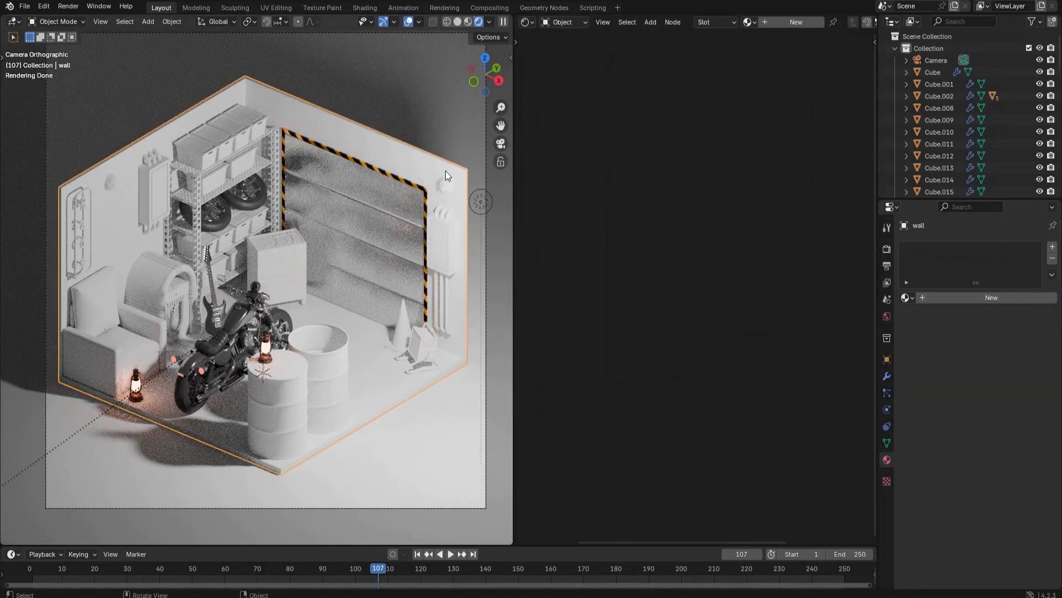
pyautogui.click(952, 300)
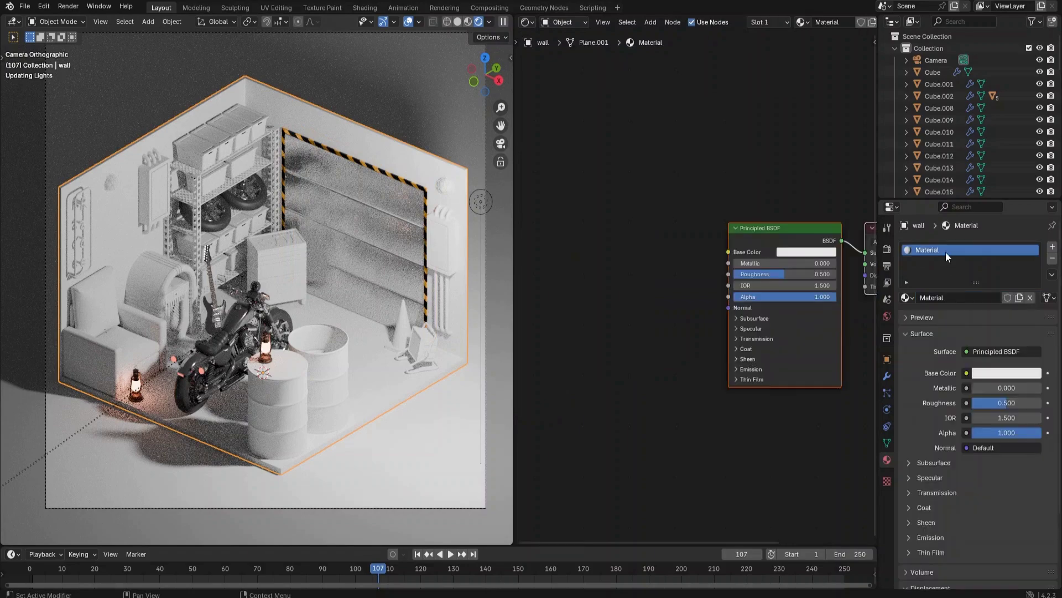
pyautogui.doubleClick(942, 249)
pyautogui.write('wall')
pyautogui.press('Return')
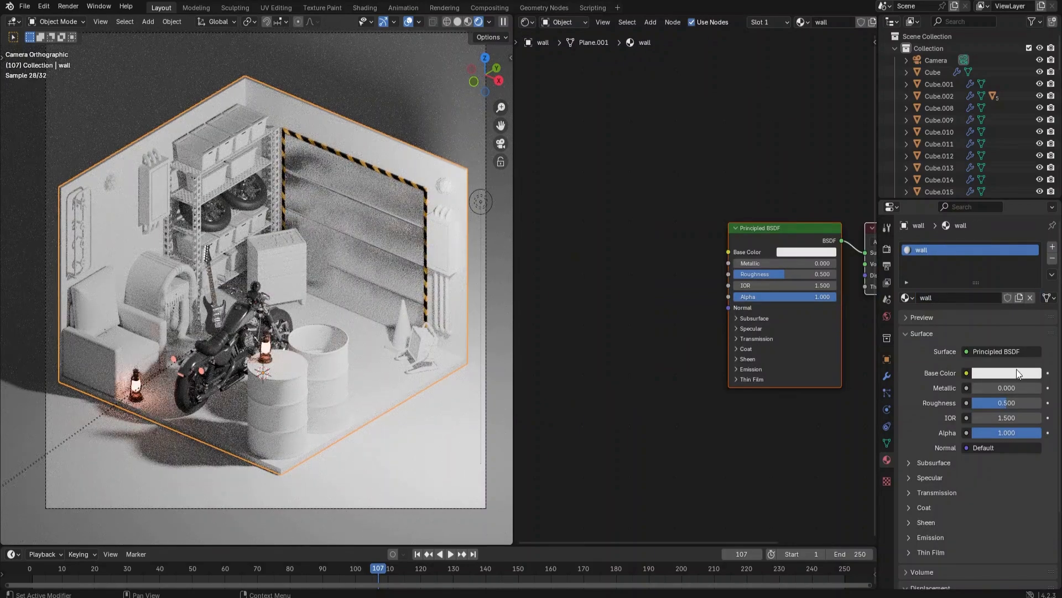
pyautogui.click(1017, 370)
pyautogui.click(1017, 301)
pyautogui.click(997, 320)
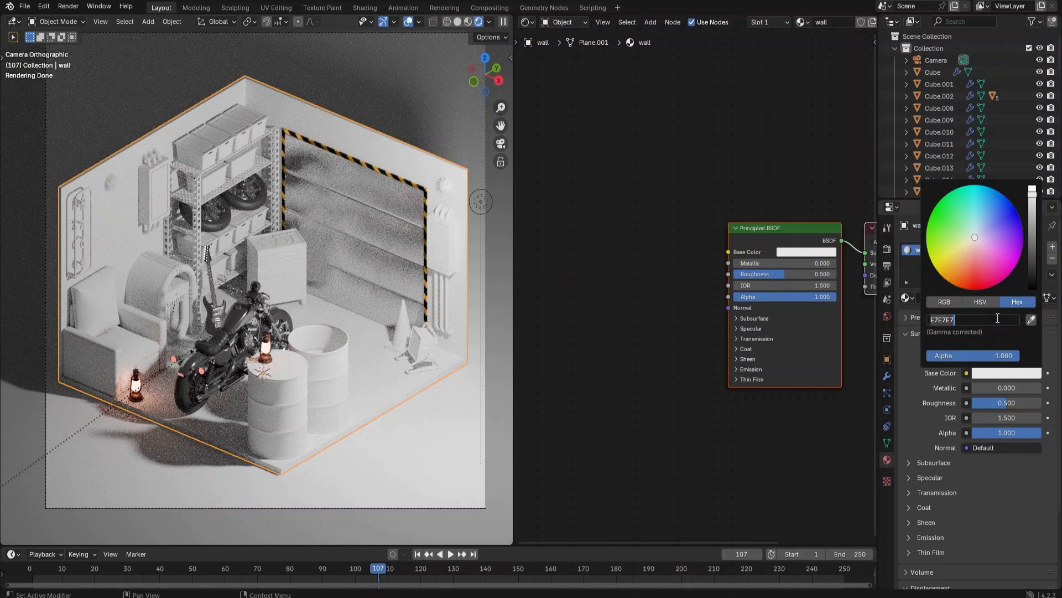
pyautogui.write('fff')
pyautogui.press('Return')
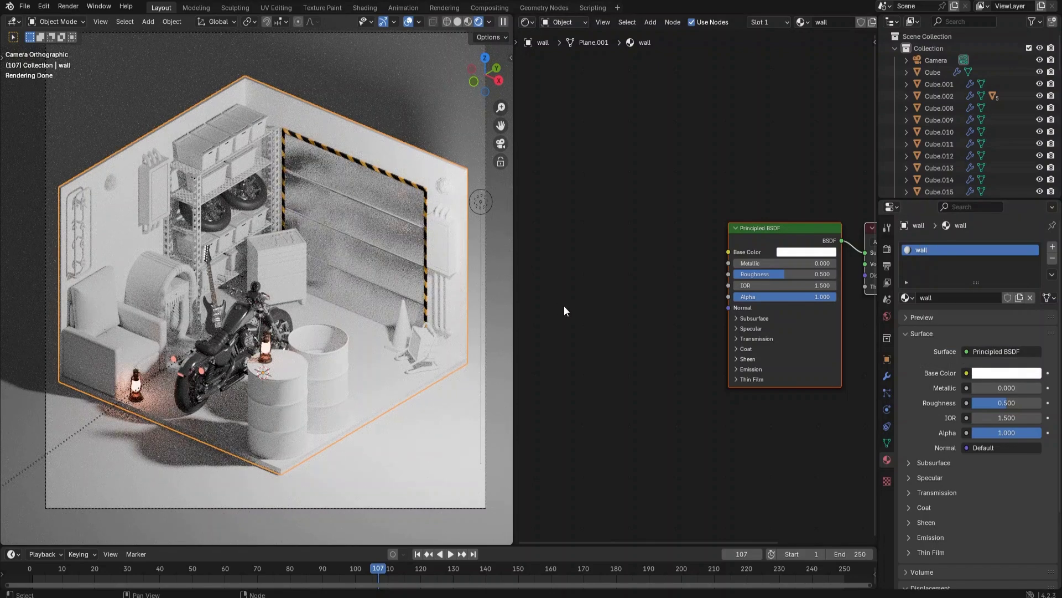
pyautogui.click(379, 374)
pyautogui.click(377, 296)
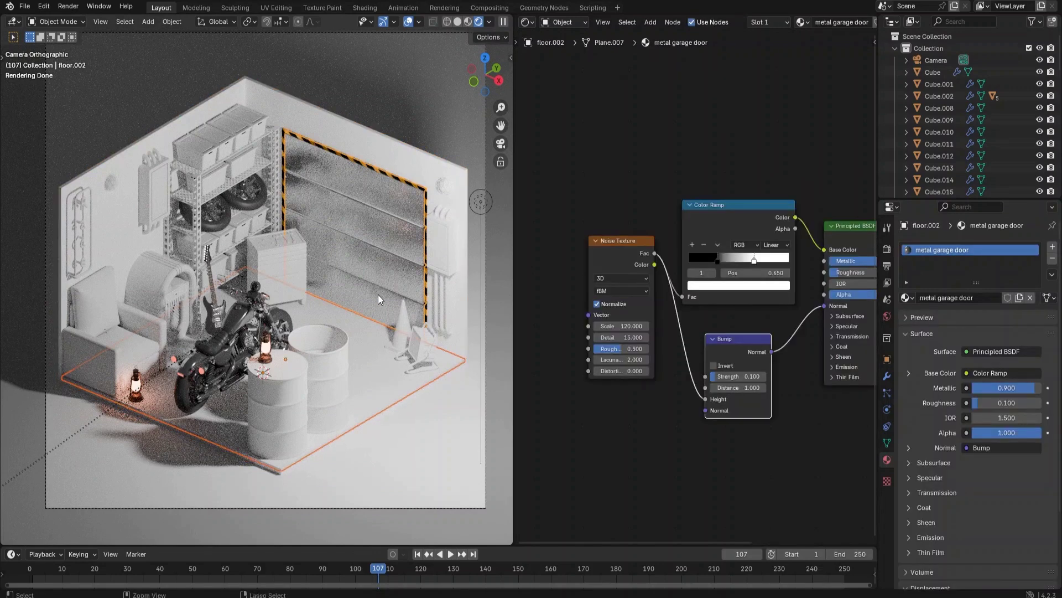
# - Link the garage door's material to the floor, make it single-user and name it 'metal floor'
pyautogui.hotkey('ctrl', 'l')
pyautogui.click(377, 294)
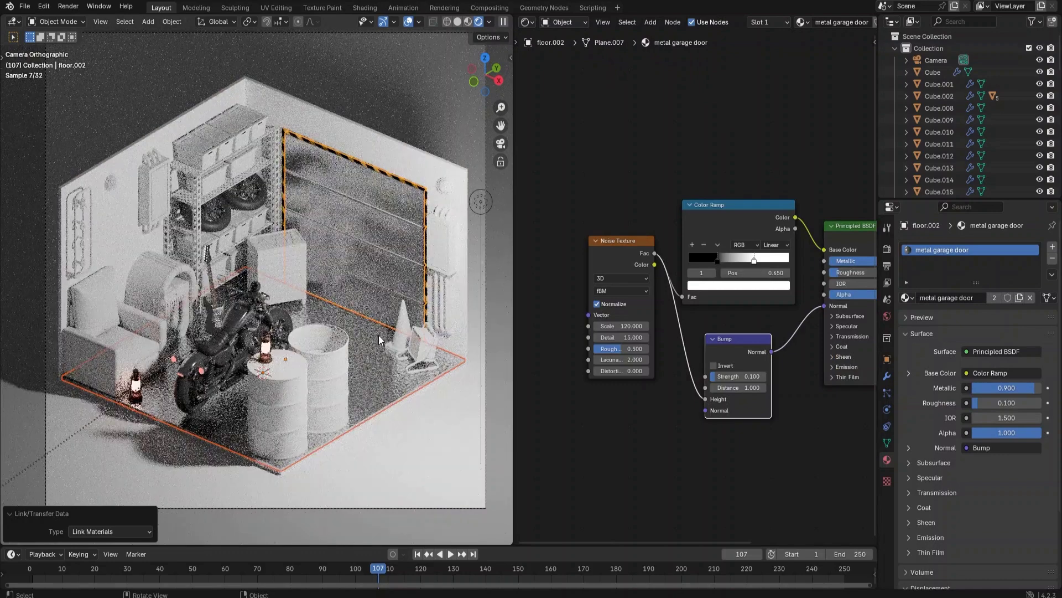
pyautogui.click(378, 334)
pyautogui.click(1018, 298)
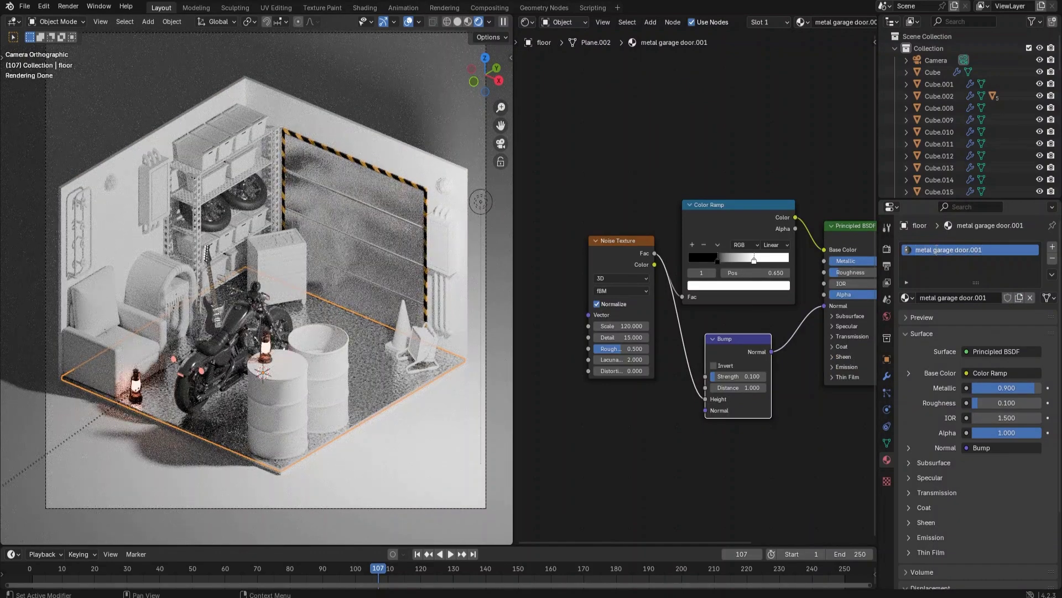
pyautogui.moveTo(935, 250); pyautogui.dragTo(994, 249)
pyautogui.write('gloor')
pyautogui.press('Return')
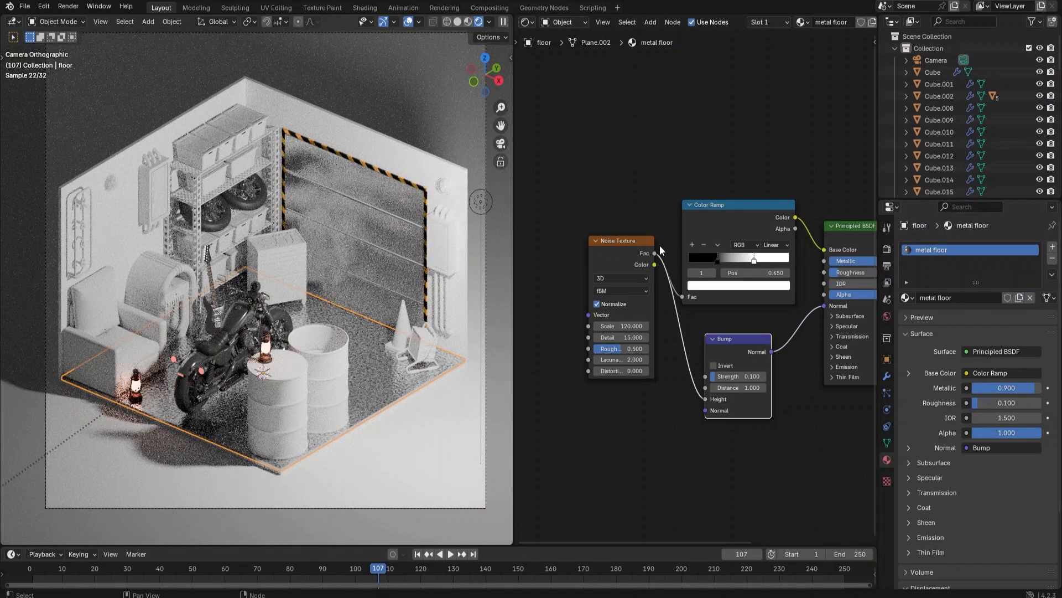
# - Darken the floor's colour ramp and set Metallic to 0.8 and Roughness to 0.2
pyautogui.moveTo(755, 259)
pyautogui.mouseDown()
pyautogui.moveTo(772, 259)
pyautogui.moveTo(728, 258)
pyautogui.moveTo(772, 260)
pyautogui.mouseUp()
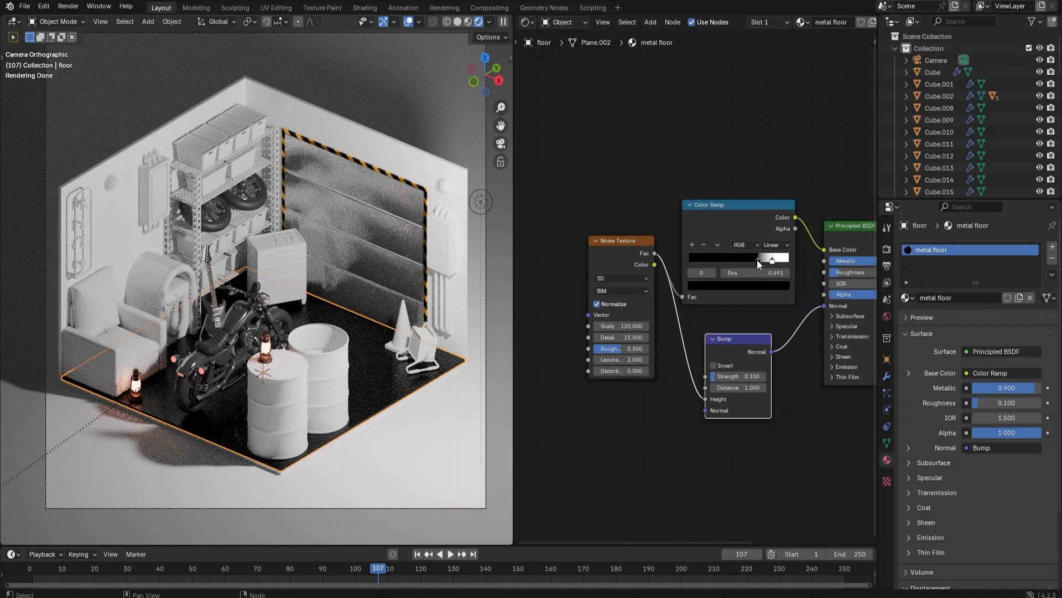
pyautogui.moveTo(855, 226); pyautogui.dragTo(808, 151)
pyautogui.click(832, 186)
pyautogui.write('.8')
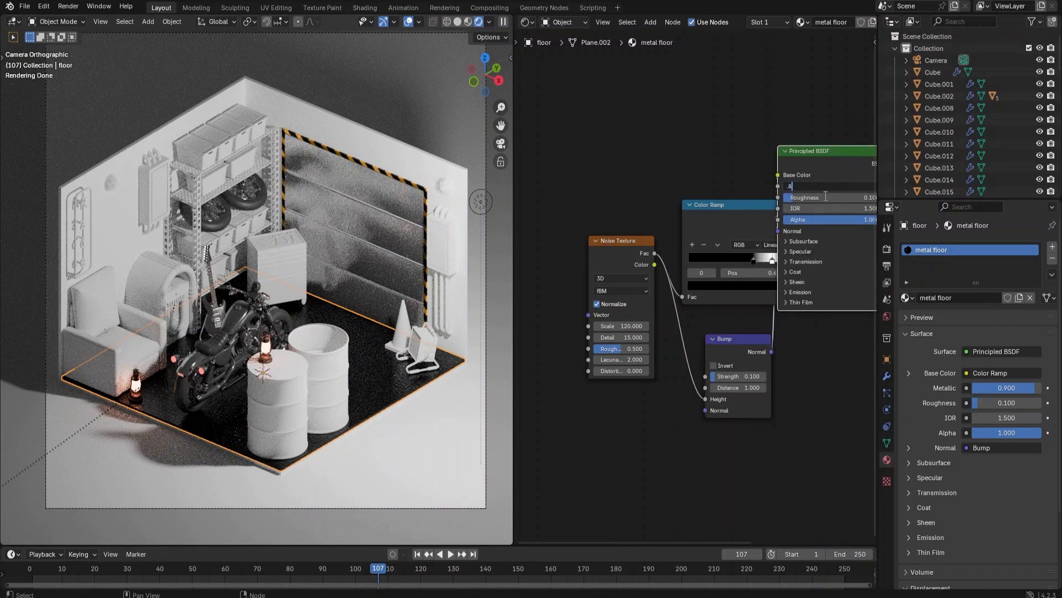
pyautogui.press('Tab')
pyautogui.write('.2')
pyautogui.press('Return')
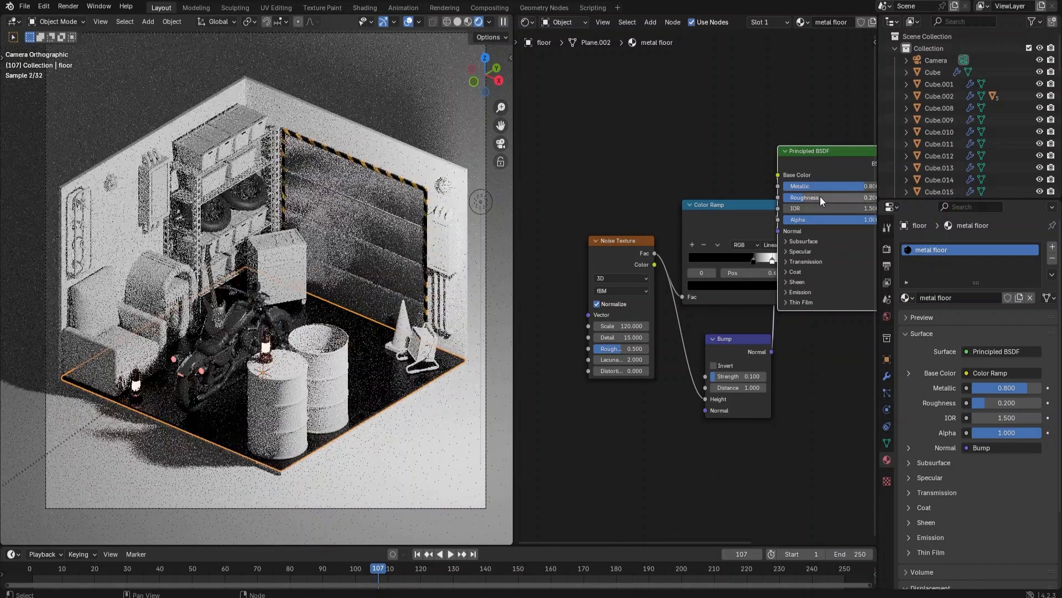
pyautogui.click(570, 179)
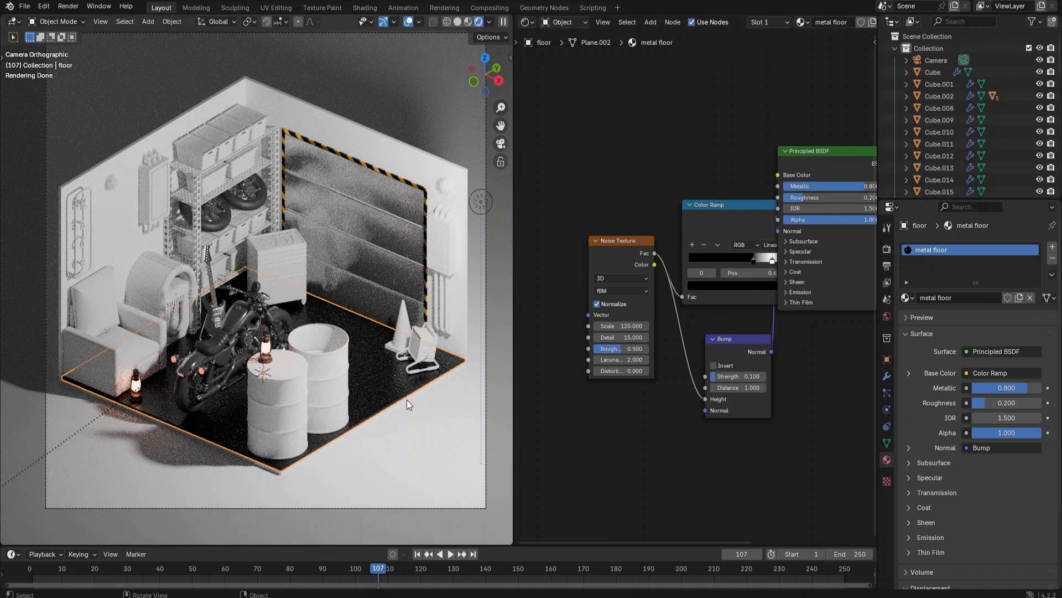
pyautogui.click(407, 404)
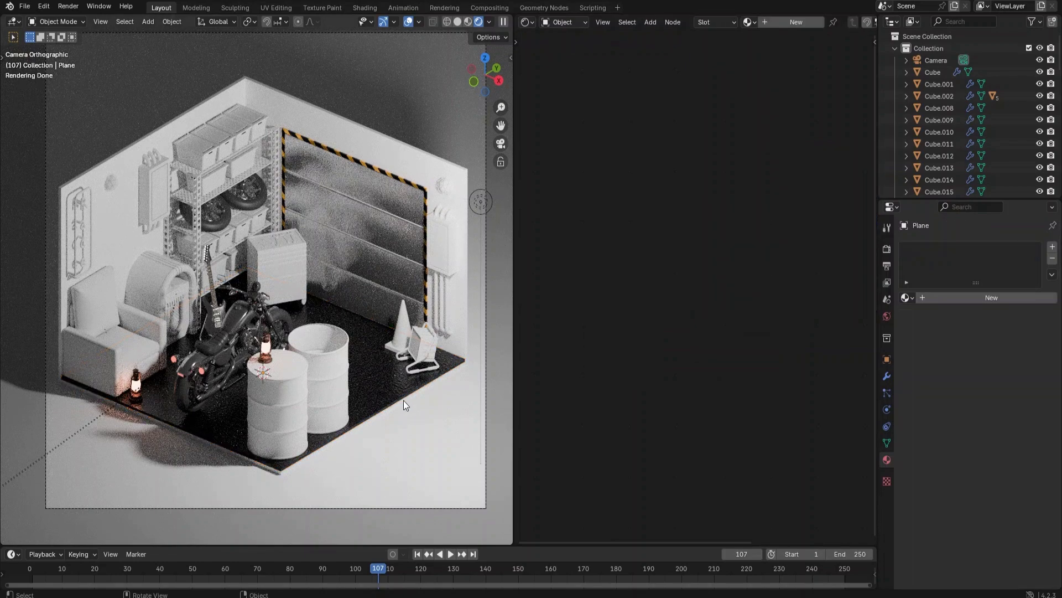
# - Assign the metal floor material to the wall's back faces through a second material slot
pyautogui.click(400, 158)
pyautogui.press('Tab')
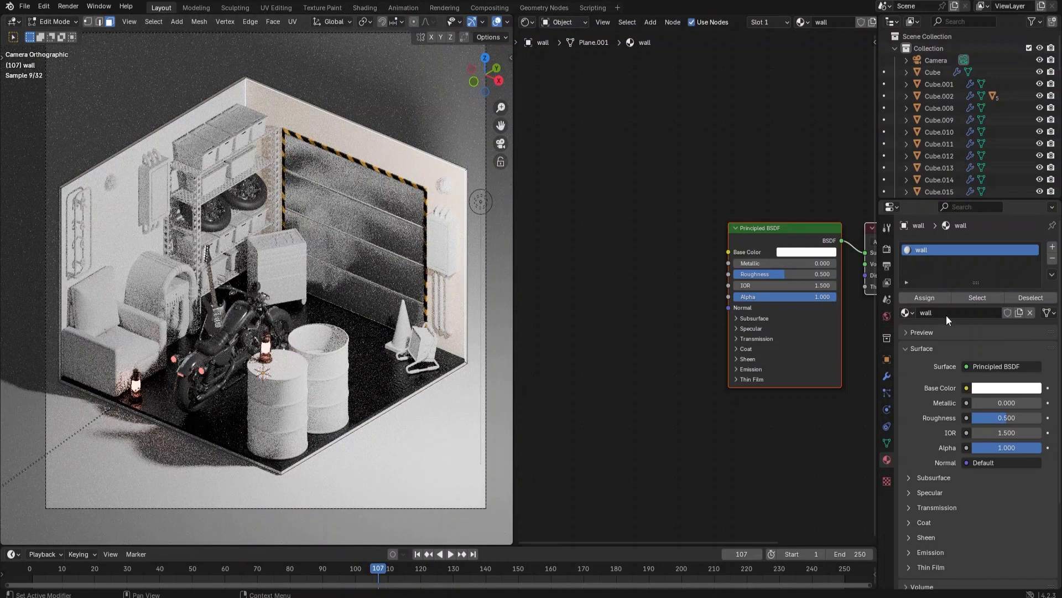
pyautogui.click(1053, 246)
pyautogui.click(908, 332)
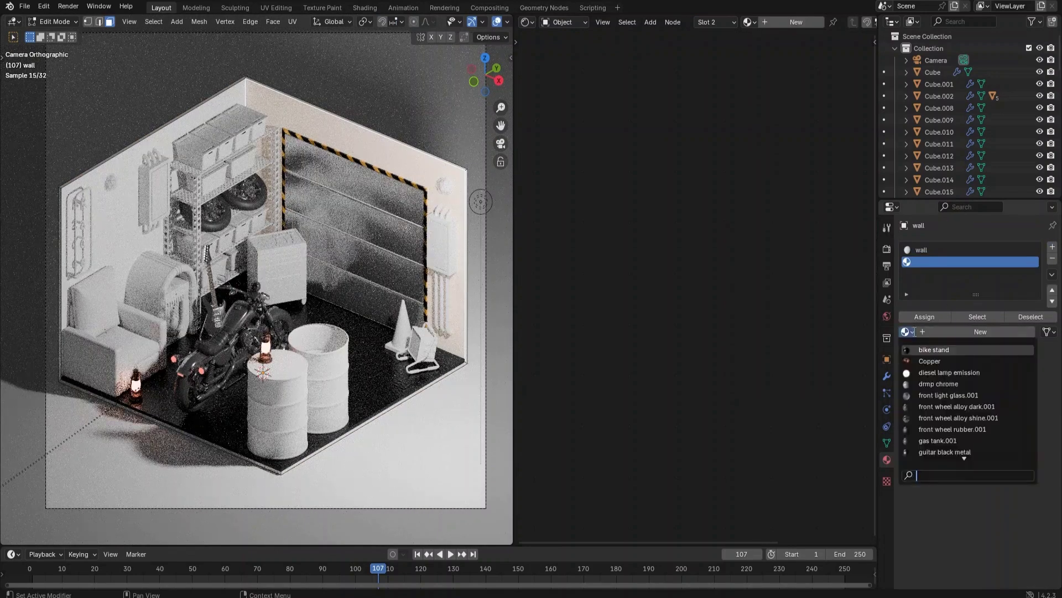
pyautogui.click(952, 451)
pyautogui.click(915, 316)
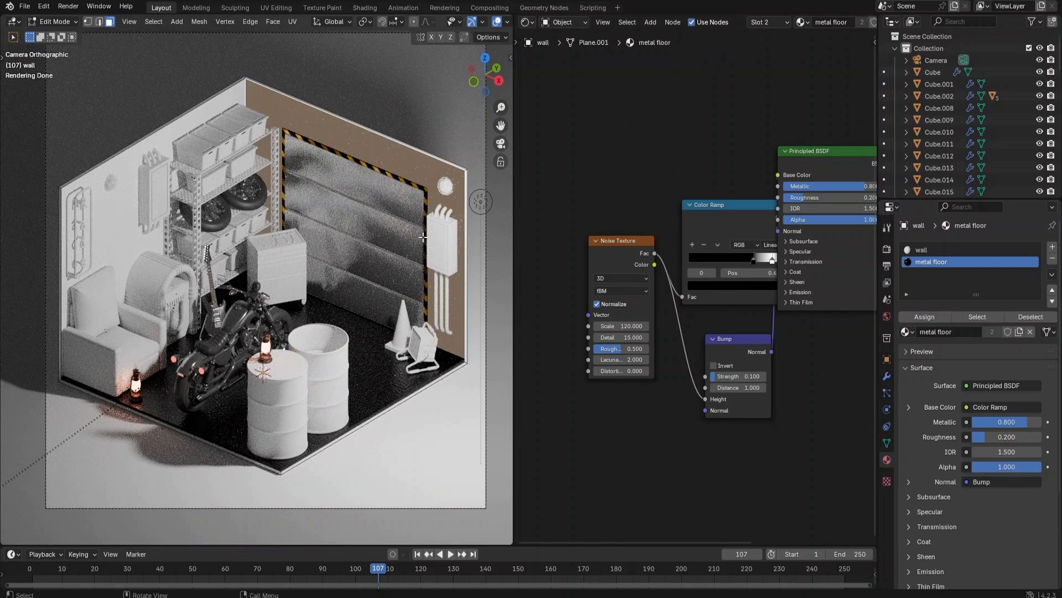
pyautogui.press('Tab')
pyautogui.click(434, 130)
# - Apply the wall's scale
pyautogui.scroll(5, 441, 238)
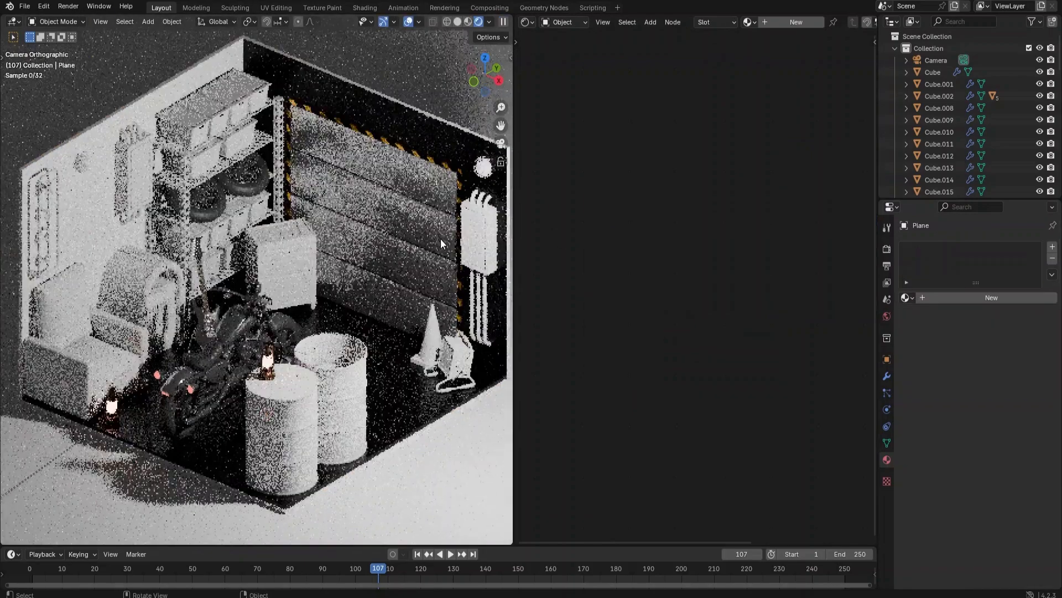
pyautogui.keyDown('shift'); pyautogui.moveTo(436, 238); pyautogui.dragTo(337, 350, button='middle'); pyautogui.keyUp('shift')
pyautogui.scroll(4, 365, 311)
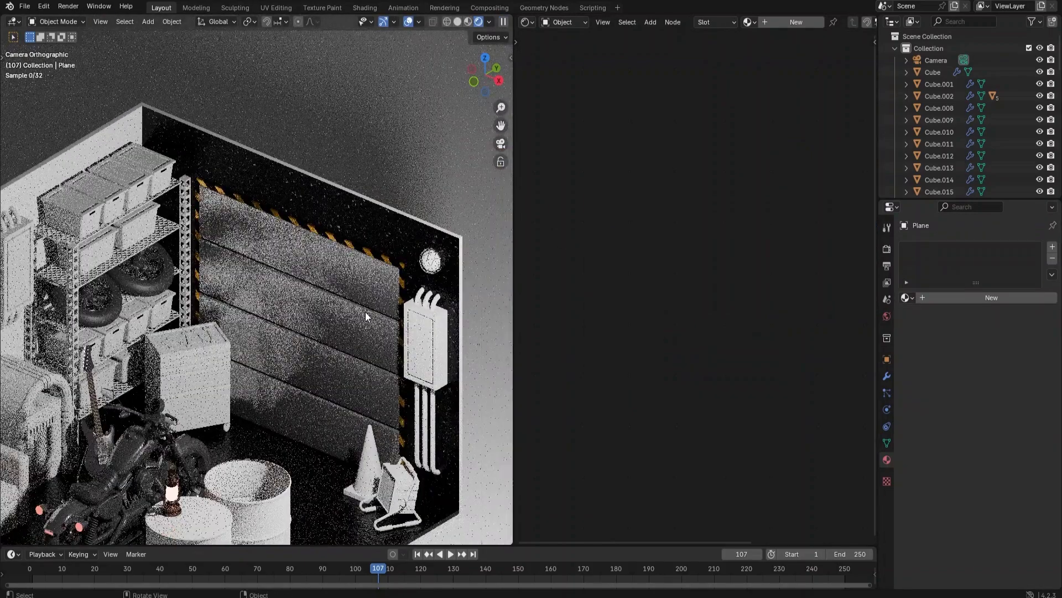
pyautogui.click(409, 195)
pyautogui.hotkey('ctrl', 'a')
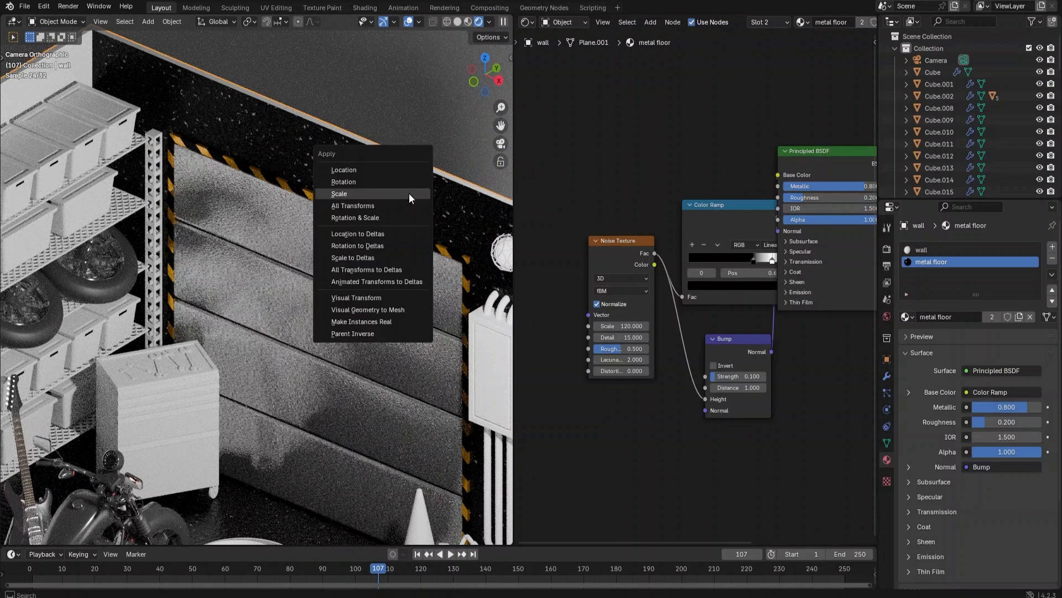
pyautogui.click(410, 195)
# - Darken the metal floor ramp's white stop to dark grey 3C3C3C
pyautogui.scroll(-6, 390, 246)
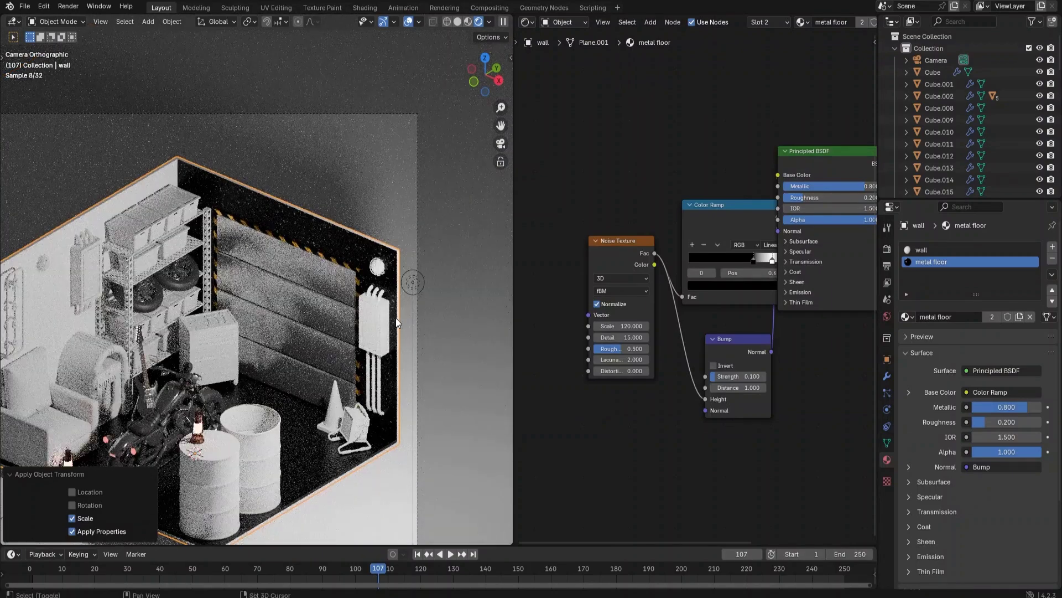
pyautogui.scroll(1, 396, 317)
pyautogui.moveTo(751, 207); pyautogui.dragTo(730, 203)
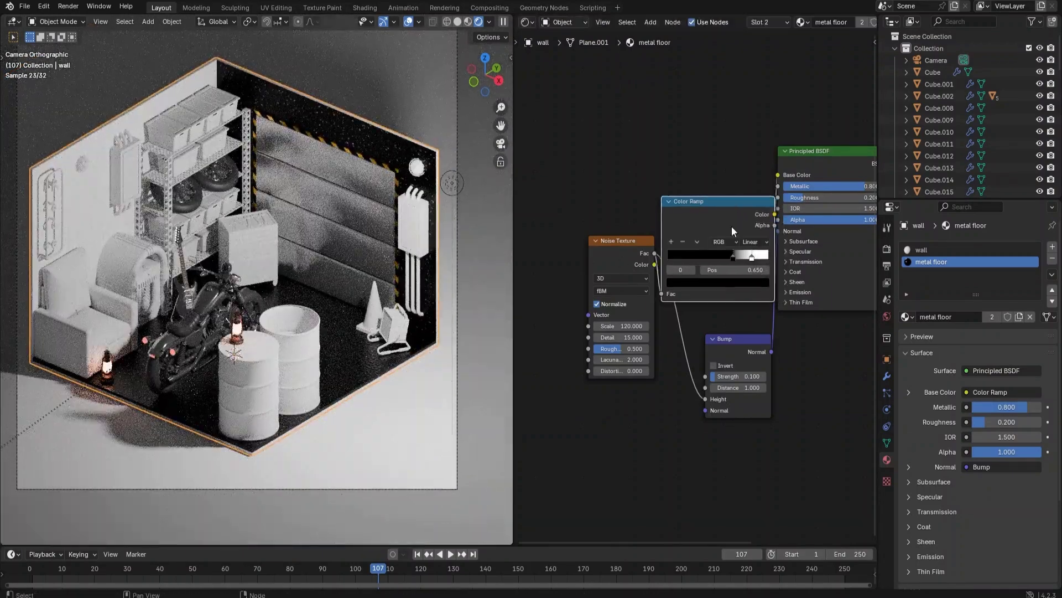
pyautogui.click(751, 255)
pyautogui.click(733, 283)
pyautogui.moveTo(761, 158); pyautogui.dragTo(762, 190)
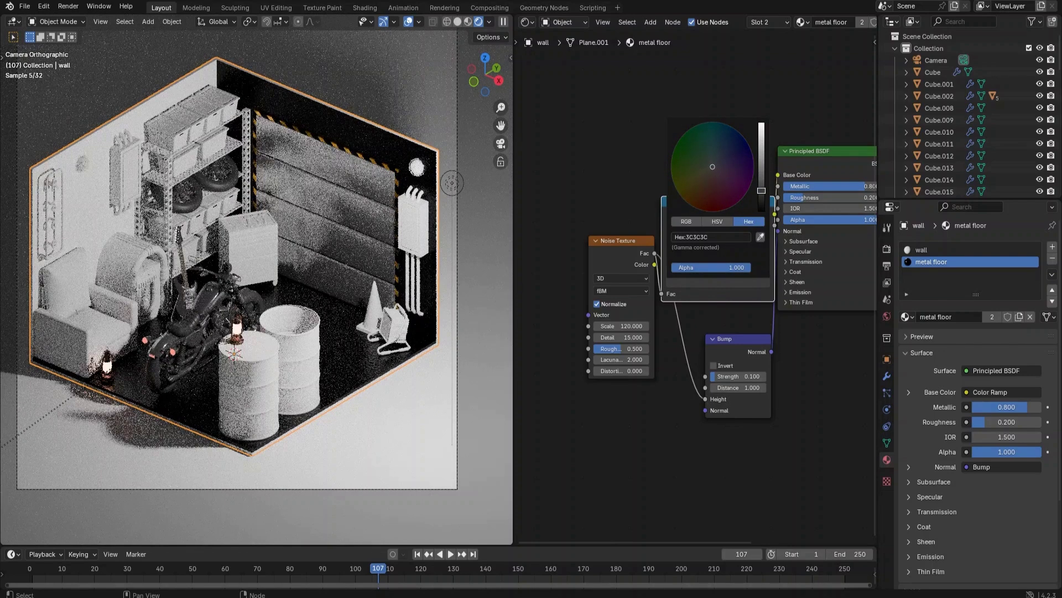
pyautogui.click(466, 323)
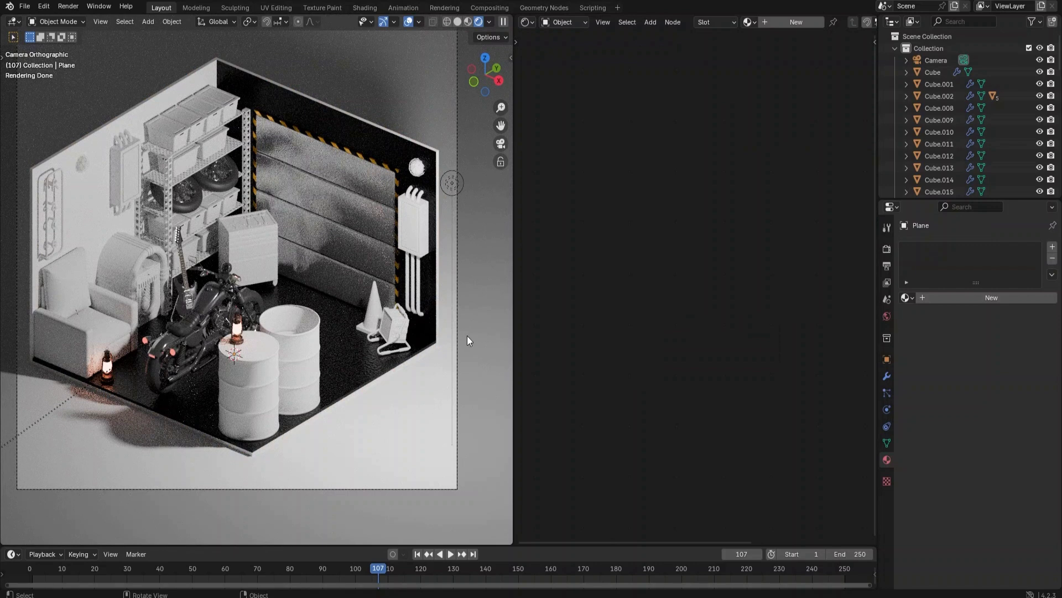
# - Separate the left wall's faces into their own object, wall.001
pyautogui.press('z')
pyautogui.moveTo(513, 337); pyautogui.dragTo(498, 336)
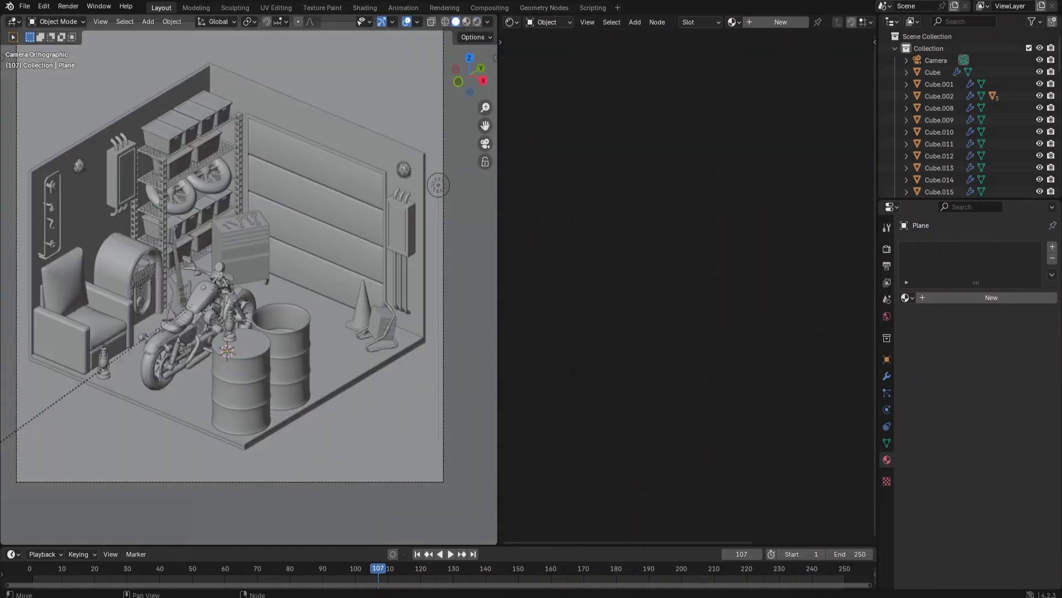
pyautogui.click(98, 221)
pyautogui.press('Tab')
pyautogui.hotkey('ctrl', 'Tab')
pyautogui.click(89, 216)
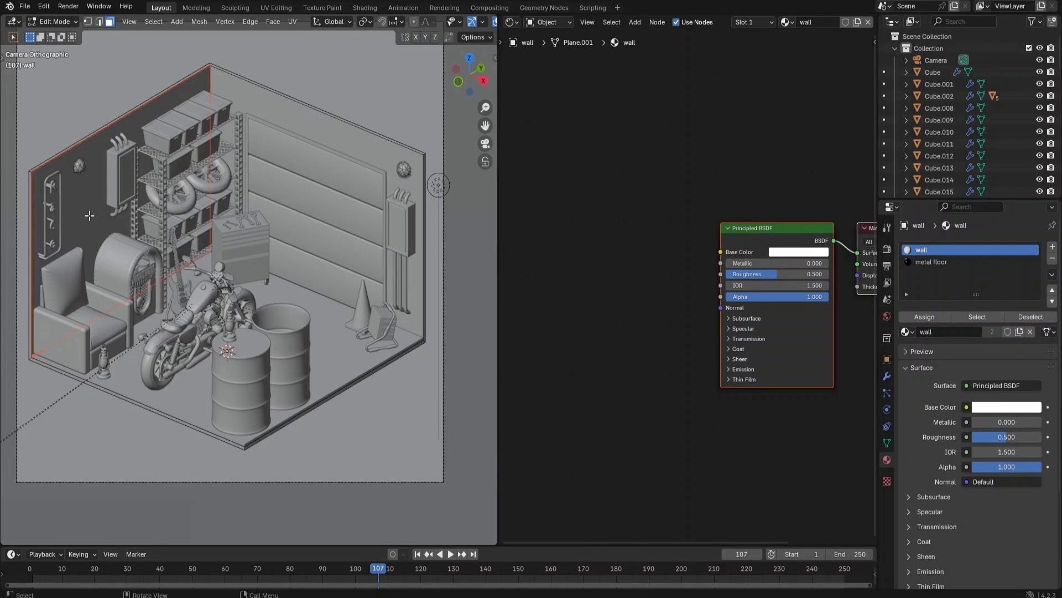
pyautogui.press('Tab')
pyautogui.click(88, 215)
pyautogui.click(89, 215)
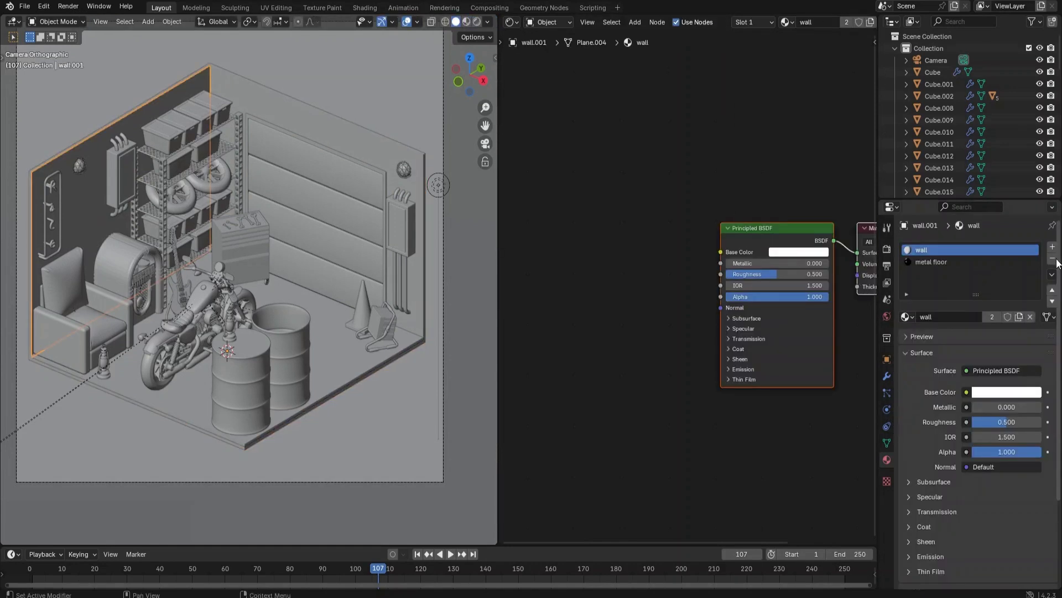
# - Remove both material slots from the left wall and apply its scale and rotation
pyautogui.click(1052, 258)
pyautogui.click(1052, 259)
pyautogui.hotkey('ctrl', 'a')
pyautogui.click(111, 222)
pyautogui.hotkey('ctrl', 'a')
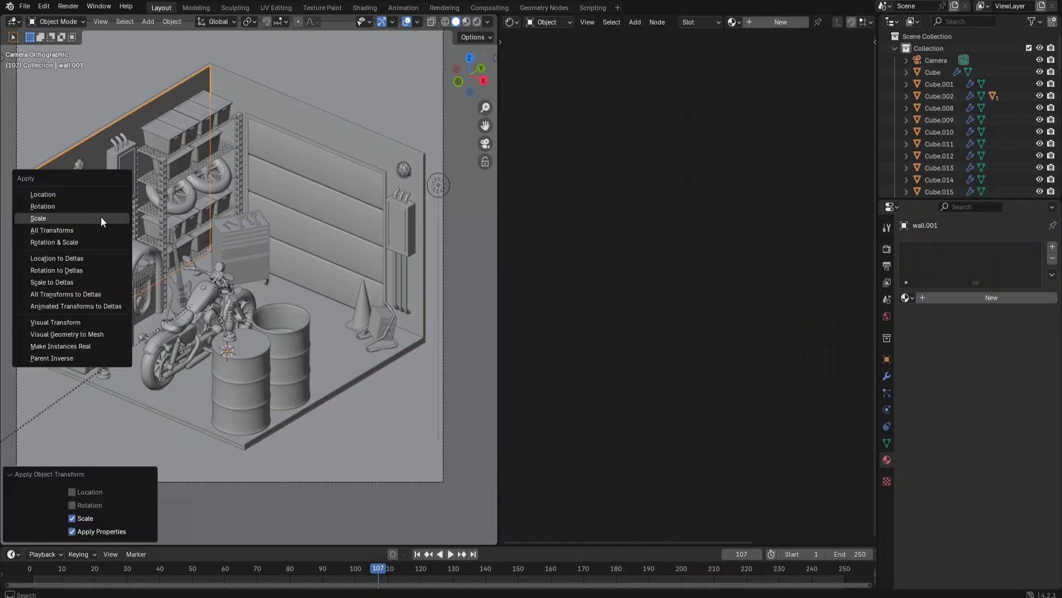
pyautogui.click(92, 207)
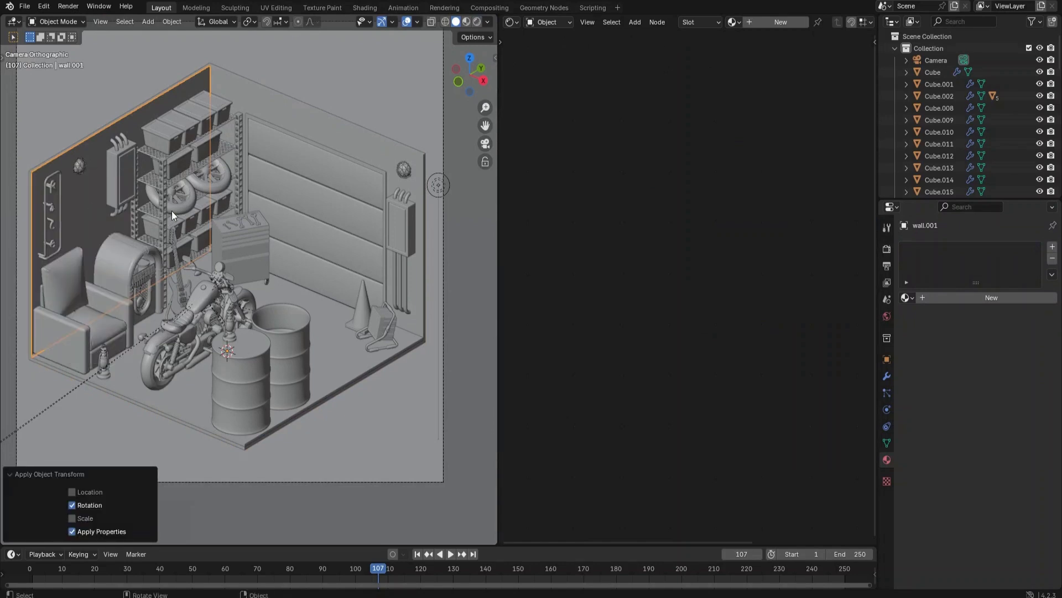
# - Create a new material named 'brick wall' for the left wall
pyautogui.click(942, 295)
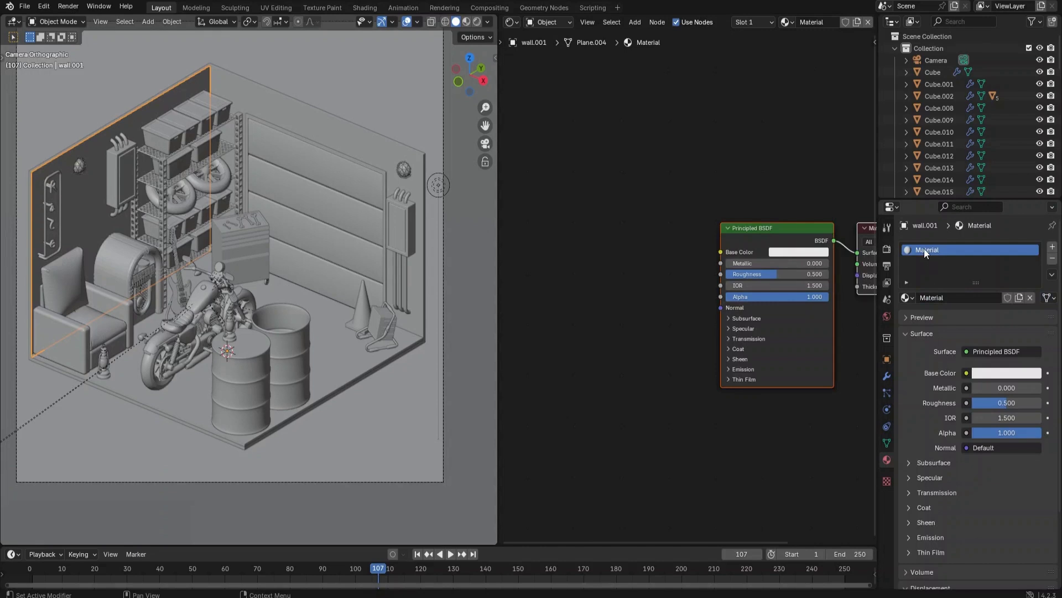
pyautogui.write('brick wall')
pyautogui.press('Return')
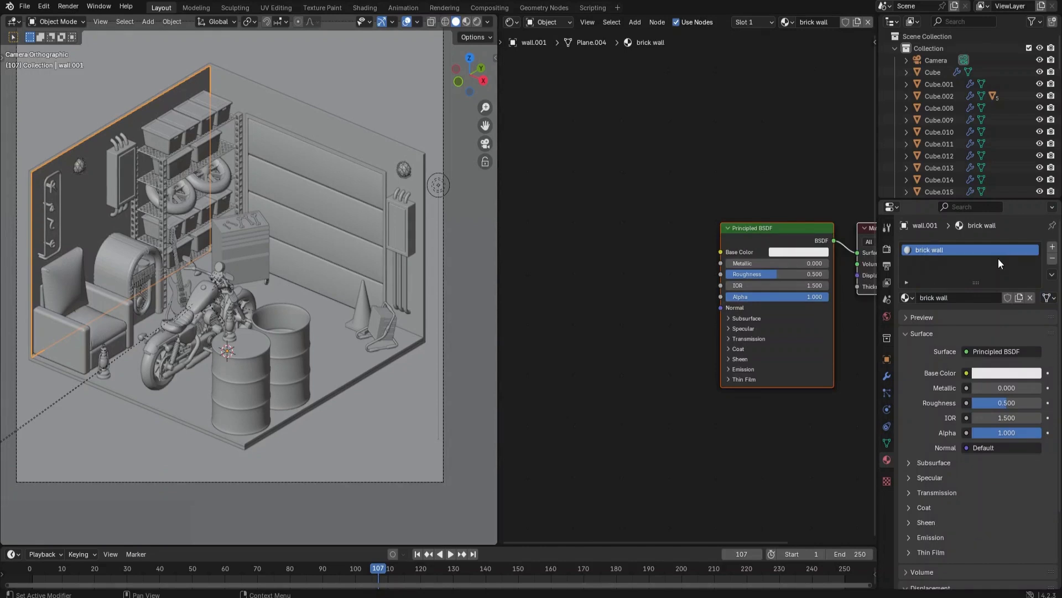
# - In rendered shading, add a Brick Texture node with a Mapping node attached
pyautogui.click(476, 21)
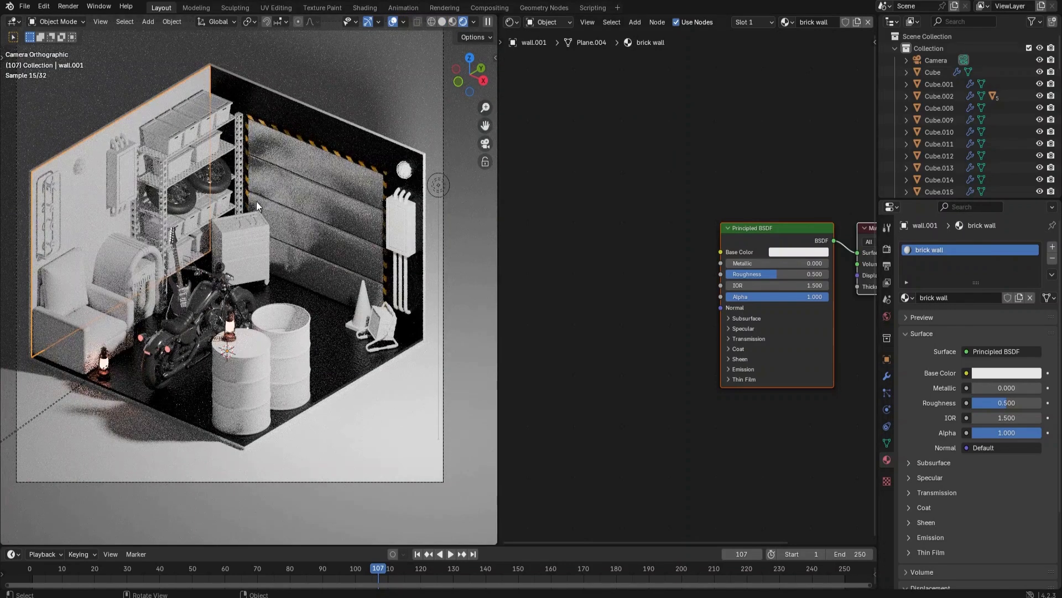
pyautogui.hotkey('shift', 'a')
pyautogui.click(617, 244)
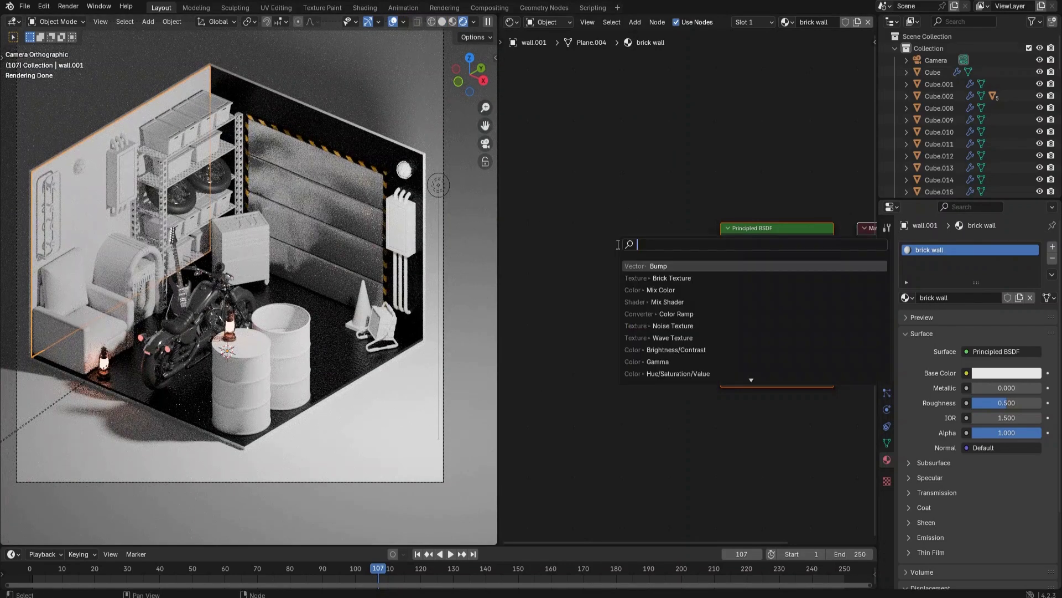
pyautogui.write('brickt')
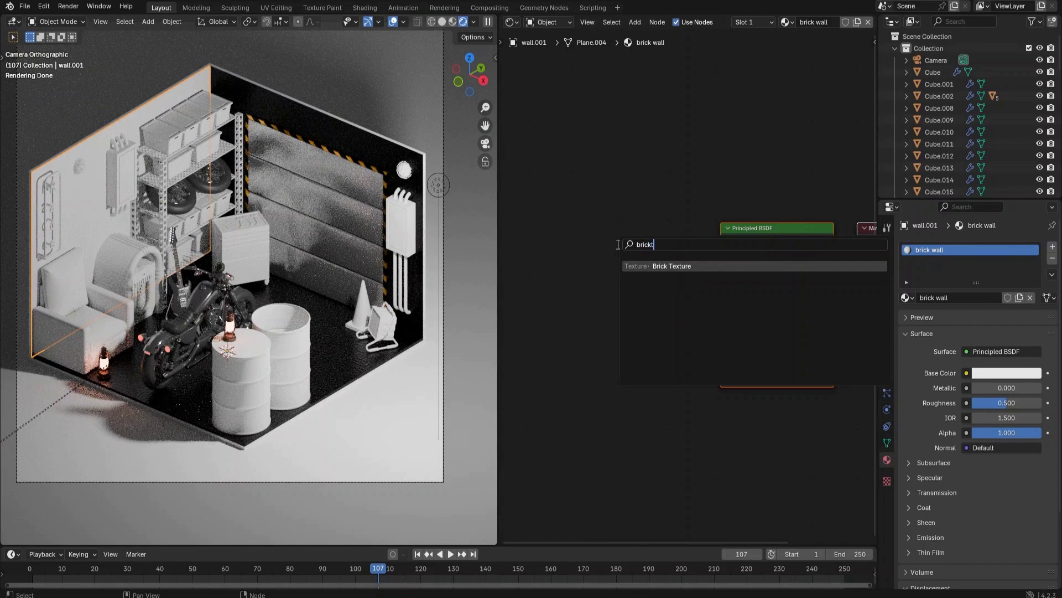
pyautogui.click(660, 266)
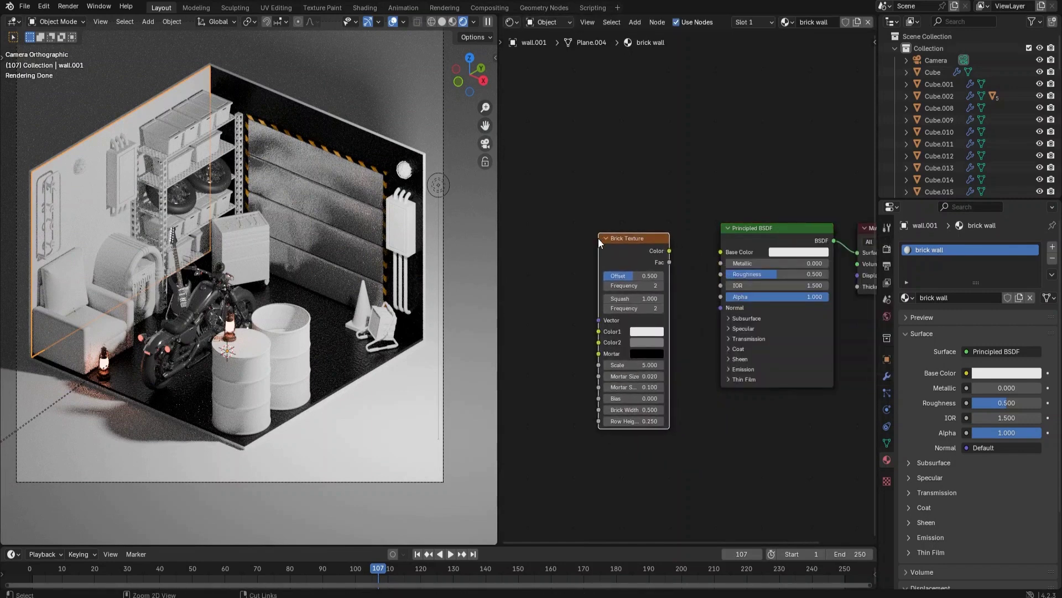
pyautogui.hotkey('ctrl', 't')
# - Wire Brick Color to Base Color and Object coordinates to Mapping, rotating 90° on X and Y
pyautogui.moveTo(499, 236); pyautogui.dragTo(372, 236)
pyautogui.moveTo(245, 227)
pyautogui.keyDown('ctrl'); pyautogui.mouseDown(button='middle')
pyautogui.moveTo(263, 245)
pyautogui.moveTo(314, 252)
pyautogui.moveTo(232, 237)
pyautogui.mouseUp(button='middle'); pyautogui.keyUp('ctrl')
pyautogui.moveTo(607, 250); pyautogui.dragTo(657, 251)
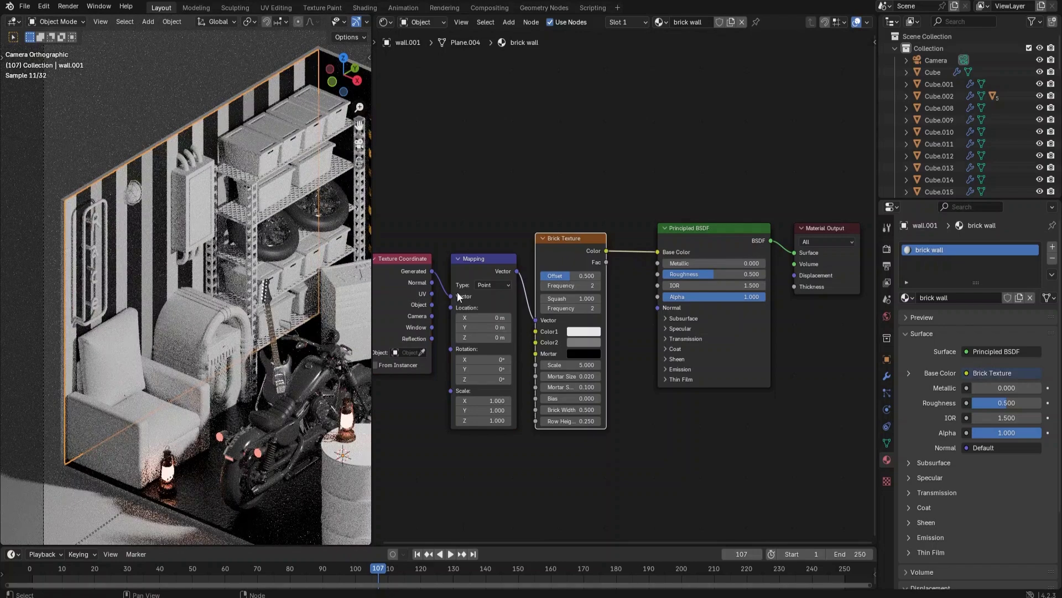
pyautogui.moveTo(432, 304); pyautogui.dragTo(451, 296)
pyautogui.click(494, 359)
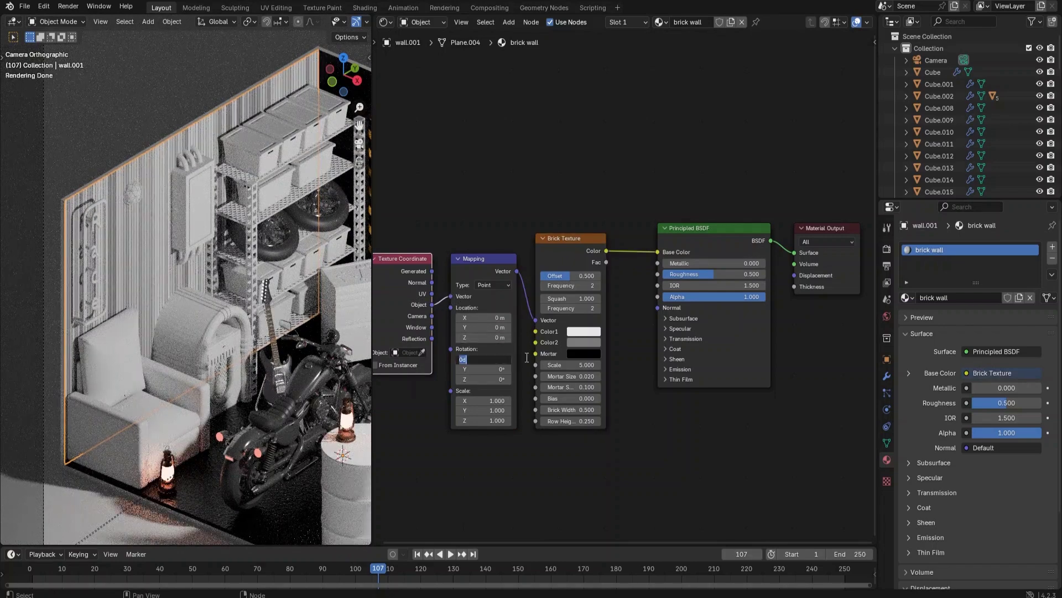
pyautogui.write('90')
pyautogui.press('Tab')
pyautogui.write('90')
pyautogui.press('Return')
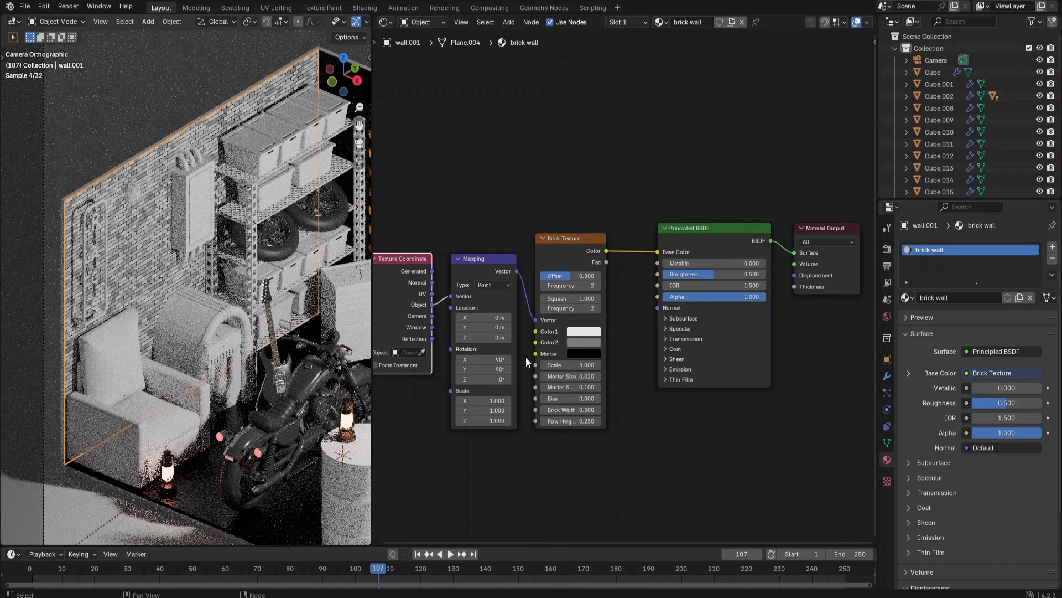
# - Set brick scale 3.5 with a deep dark red first colour and a brighter red second colour
pyautogui.scroll(2, 143, 224)
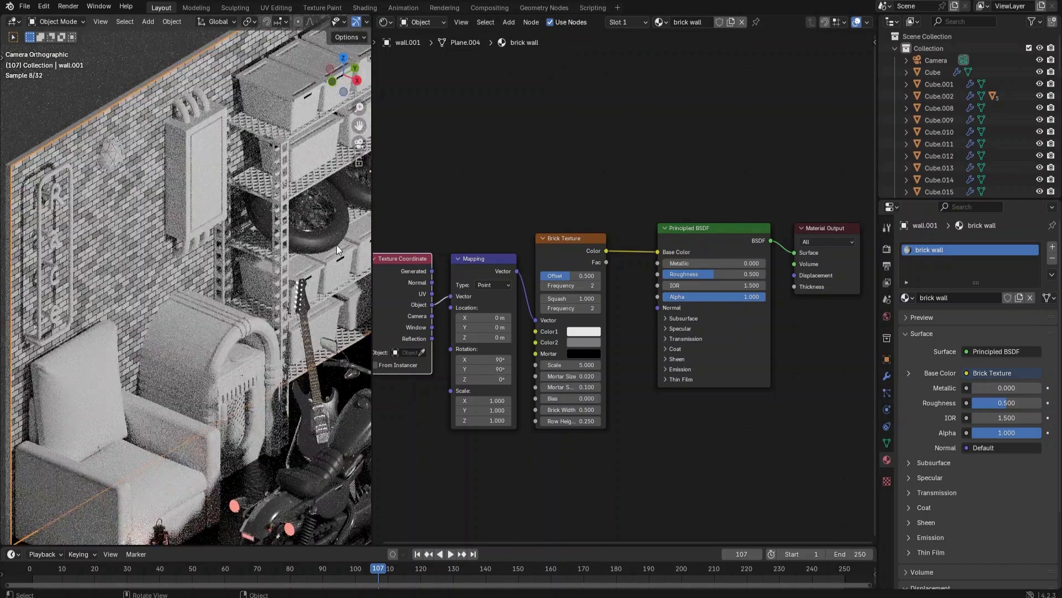
pyautogui.click(568, 365)
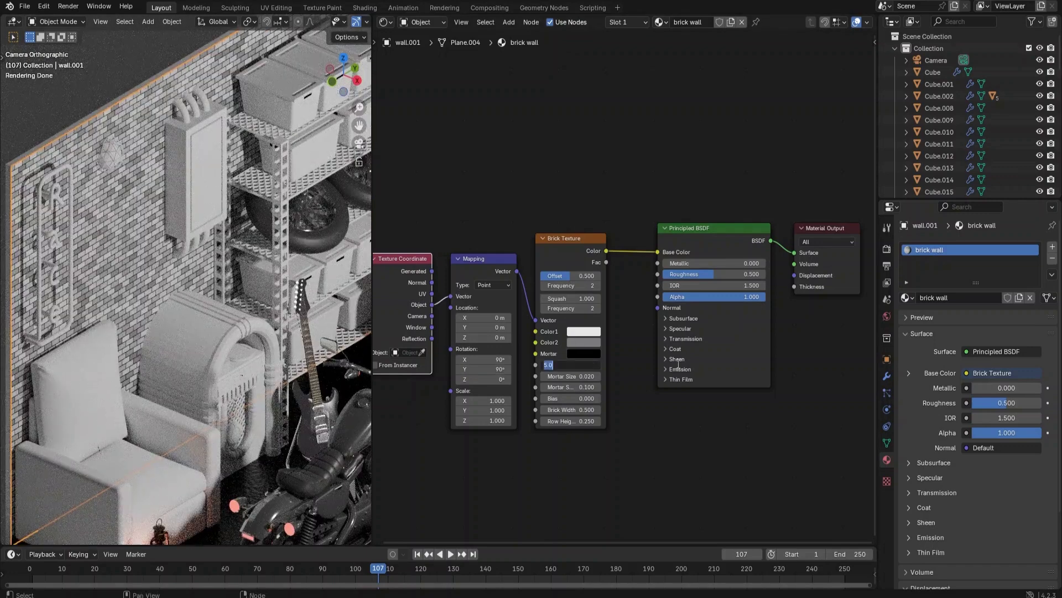
pyautogui.write('3.5')
pyautogui.press('Return')
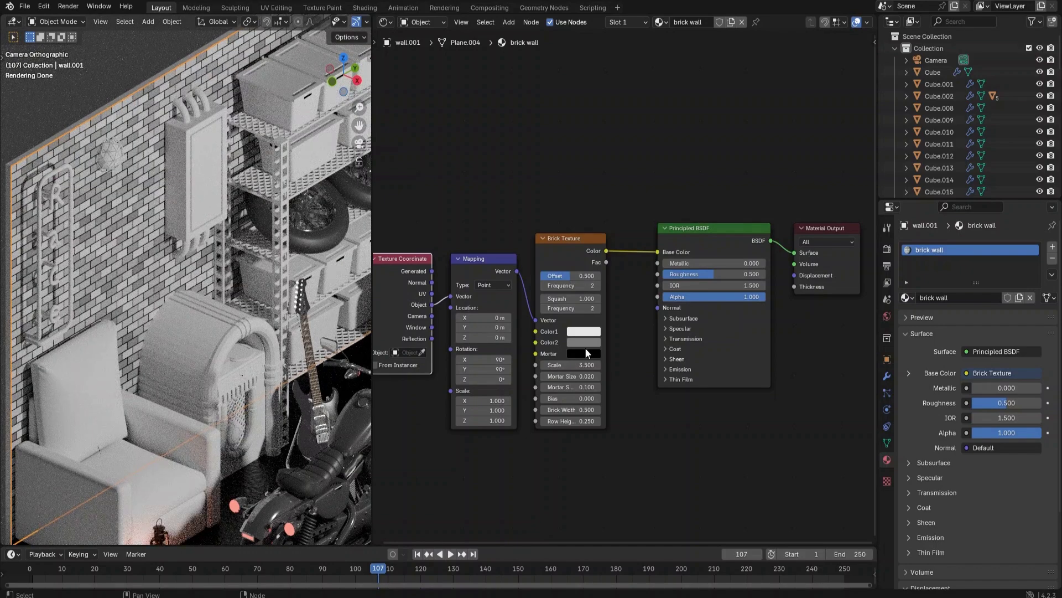
pyautogui.click(586, 332)
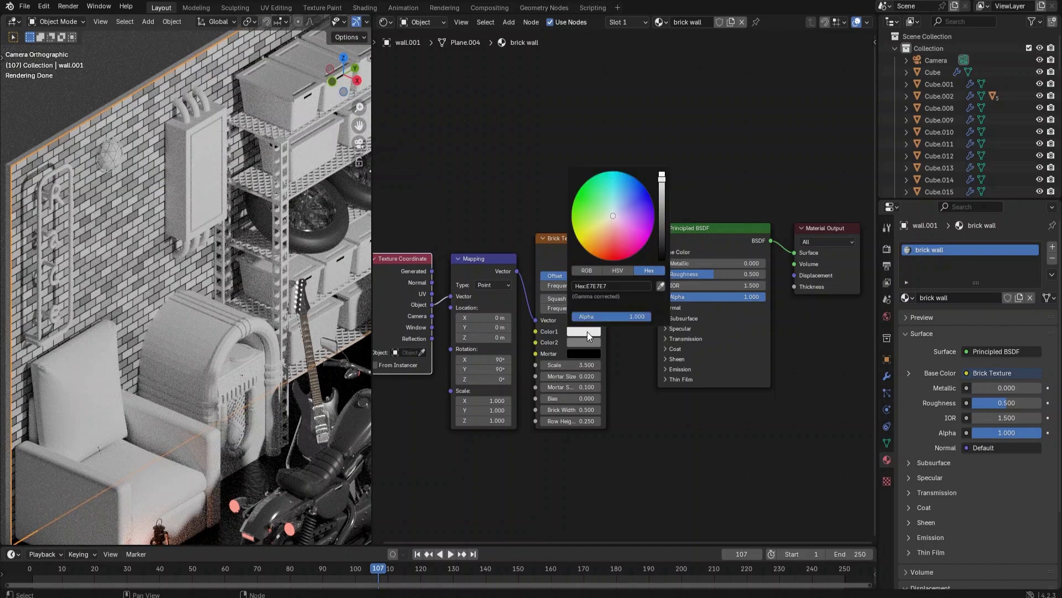
pyautogui.click(611, 250)
pyautogui.moveTo(663, 204); pyautogui.dragTo(661, 242)
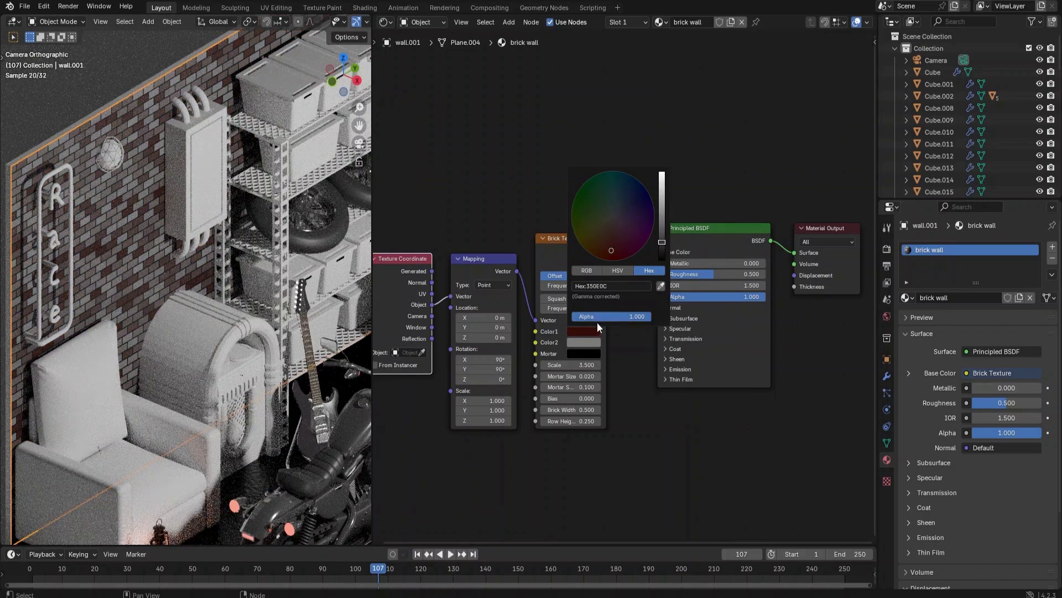
pyautogui.click(593, 341)
pyautogui.hotkey('ctrl', 'c')
pyautogui.hotkey('ctrl', 'v')
pyautogui.click(594, 340)
pyautogui.moveTo(661, 254); pyautogui.dragTo(665, 230)
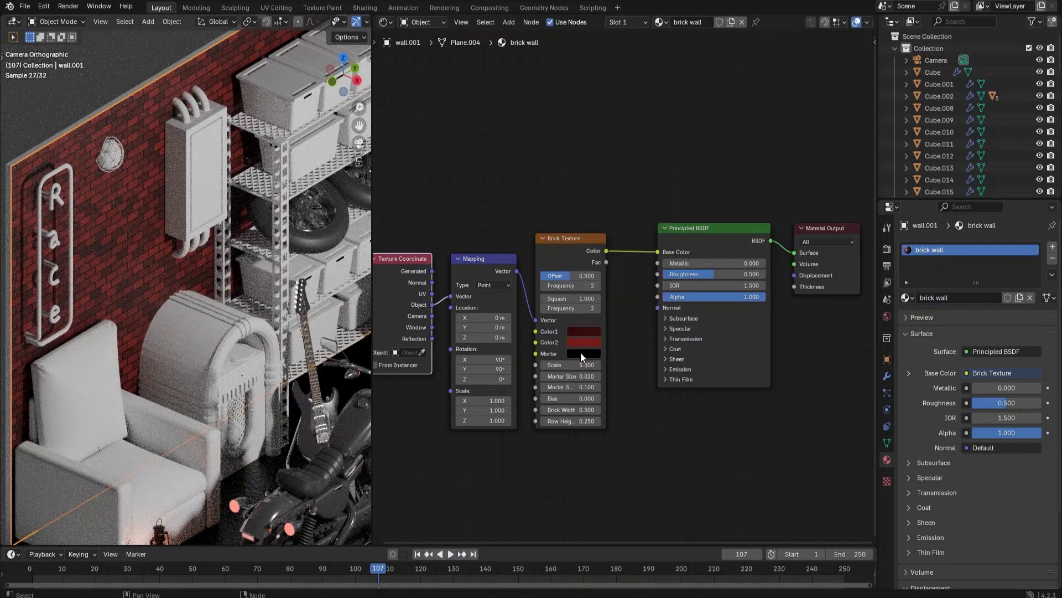
# - Set the shader Roughness to 0.8
pyautogui.click(705, 274)
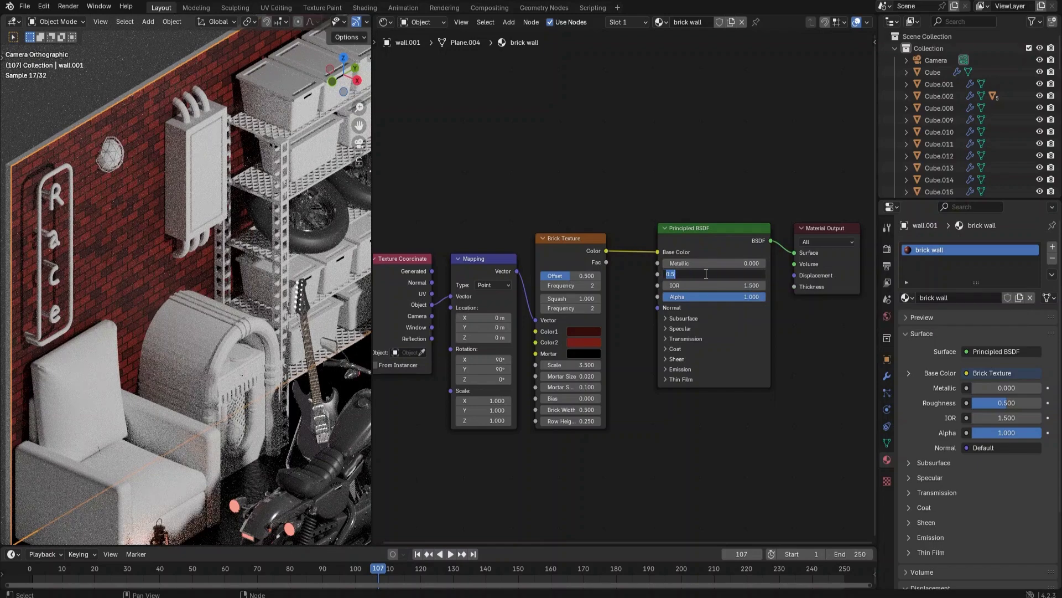
pyautogui.write('.8')
pyautogui.press('Return')
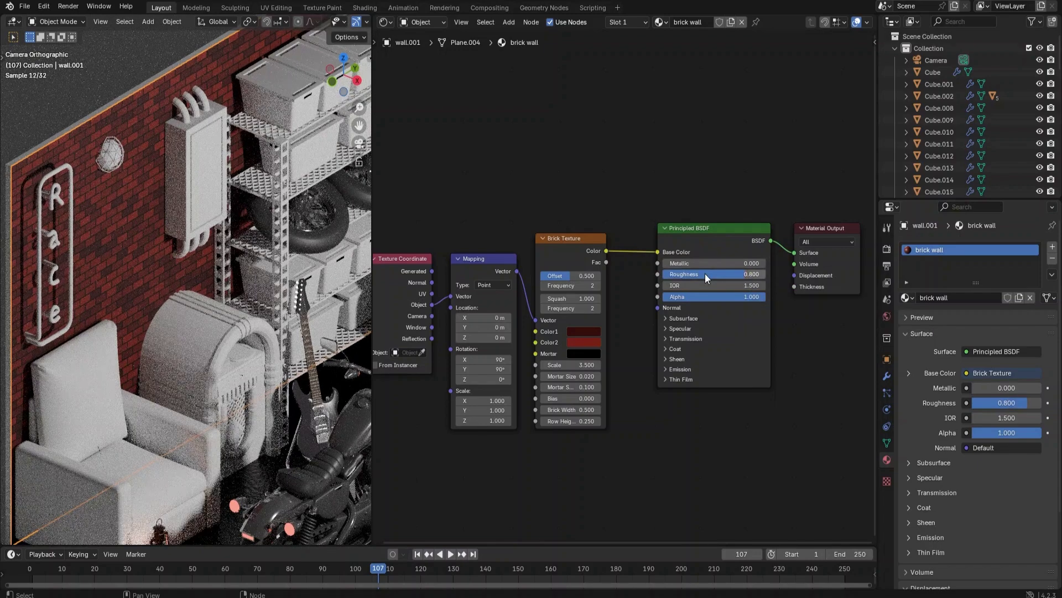
pyautogui.moveTo(723, 229); pyautogui.dragTo(777, 235)
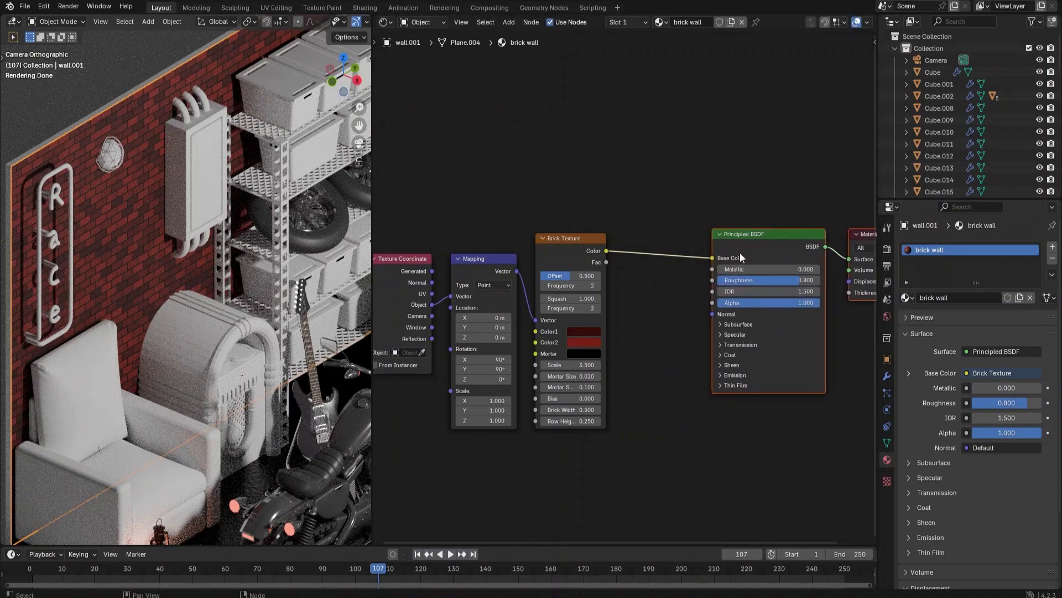
# - Add a Bump node driven by the brick Fac output, with Strength 2
pyautogui.hotkey('shift', 'a')
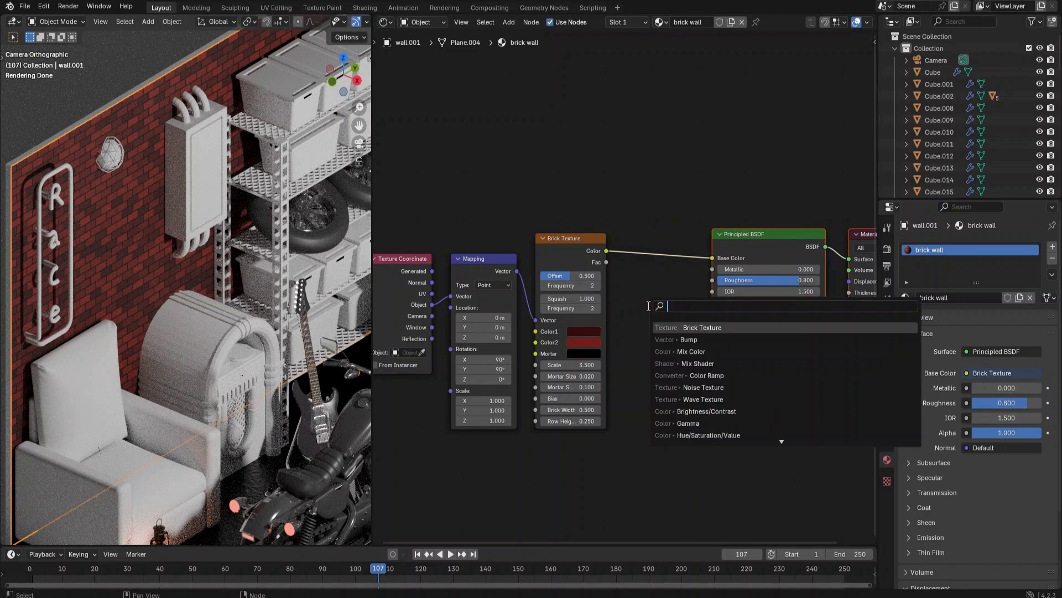
pyautogui.write('bump')
pyautogui.press('Return')
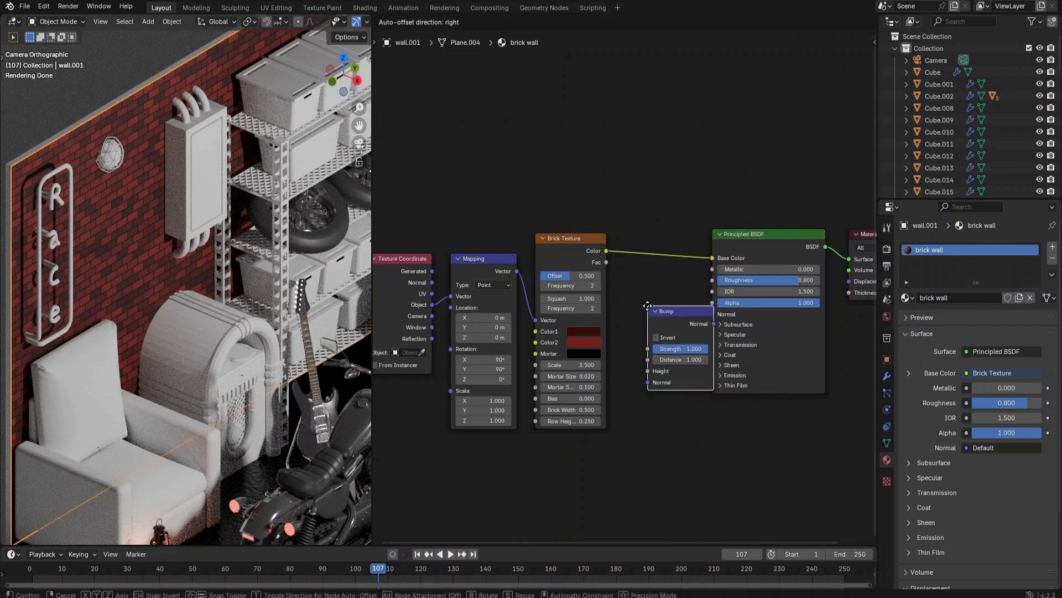
pyautogui.click(623, 288)
pyautogui.moveTo(606, 262); pyautogui.dragTo(622, 354)
pyautogui.moveTo(689, 303); pyautogui.dragTo(708, 317)
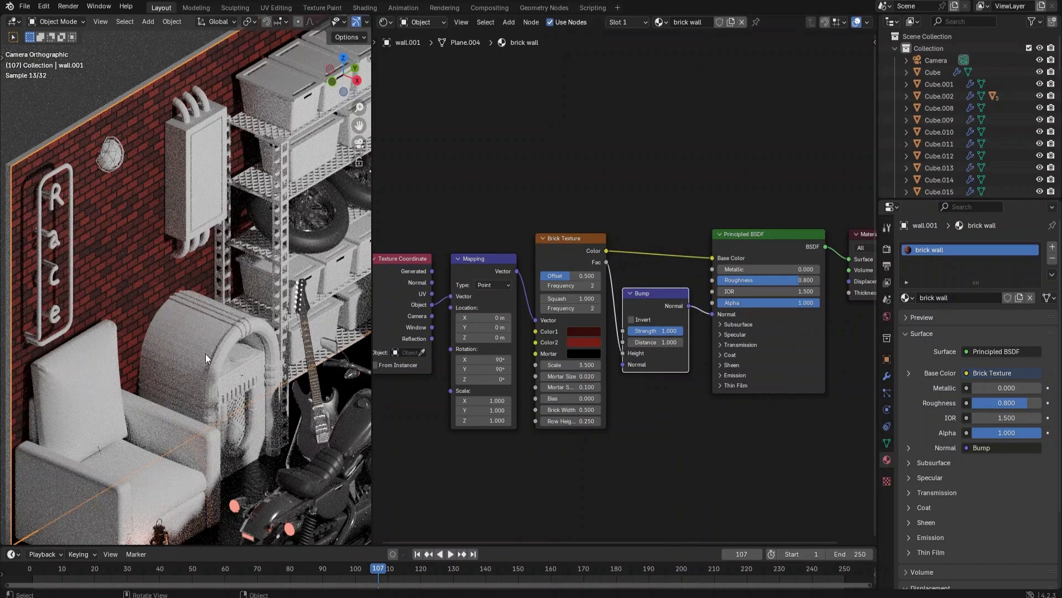
pyautogui.scroll(3, 168, 312)
pyautogui.scroll(2, 167, 312)
pyautogui.doubleClick(663, 331)
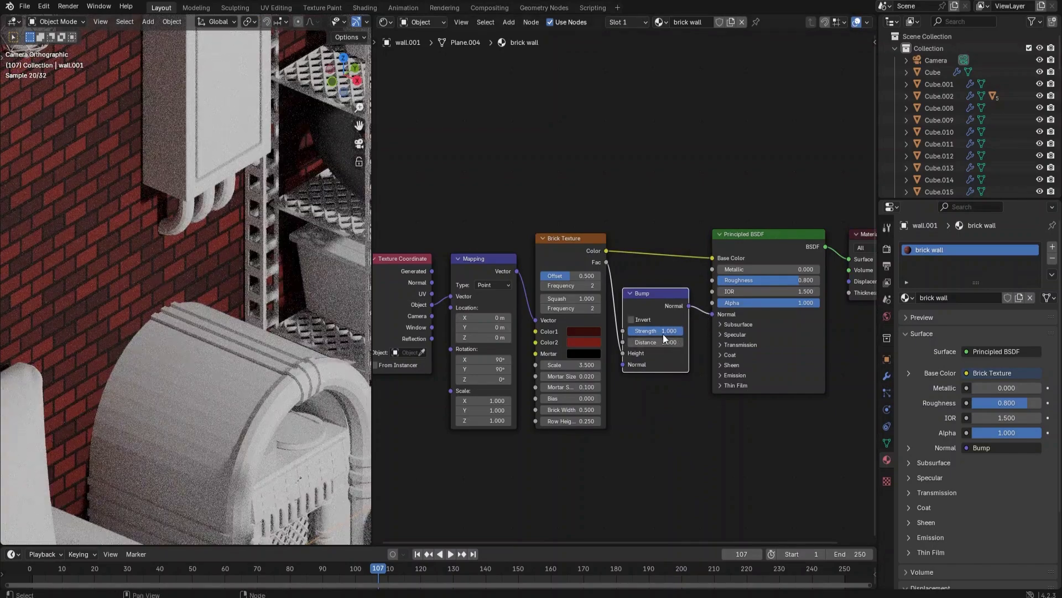
pyautogui.write('2')
pyautogui.press('Return')
pyautogui.scroll(3, 113, 303)
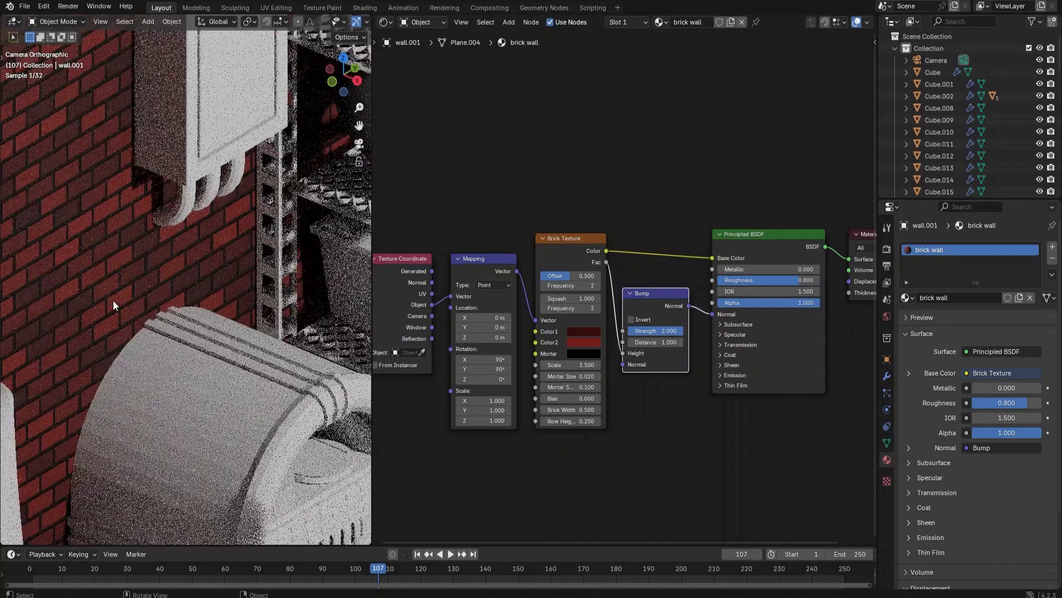
pyautogui.scroll(-6, 112, 300)
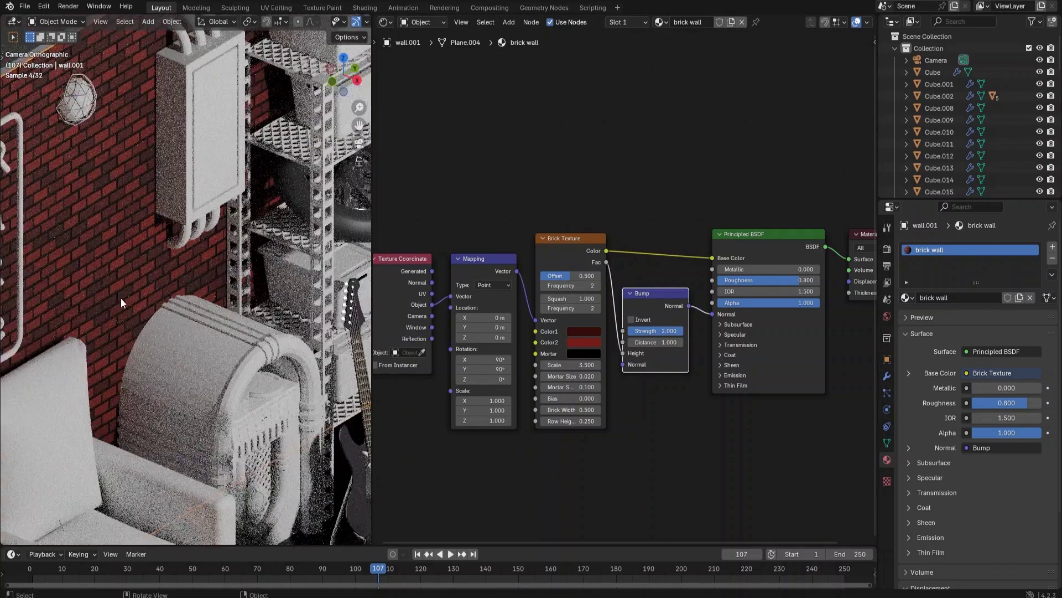
# - Set mortar smoothness 0.1 and mortar size 0.015, and widen the 3D viewport
pyautogui.doubleClick(583, 387)
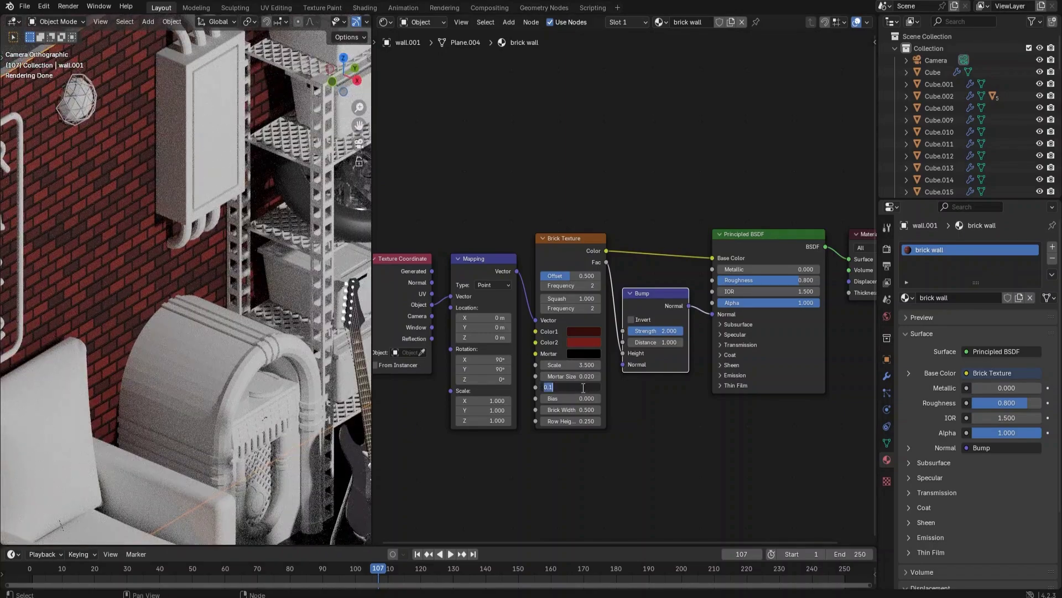
pyautogui.press('Return')
pyautogui.doubleClick(584, 376)
pyautogui.write('0.02')
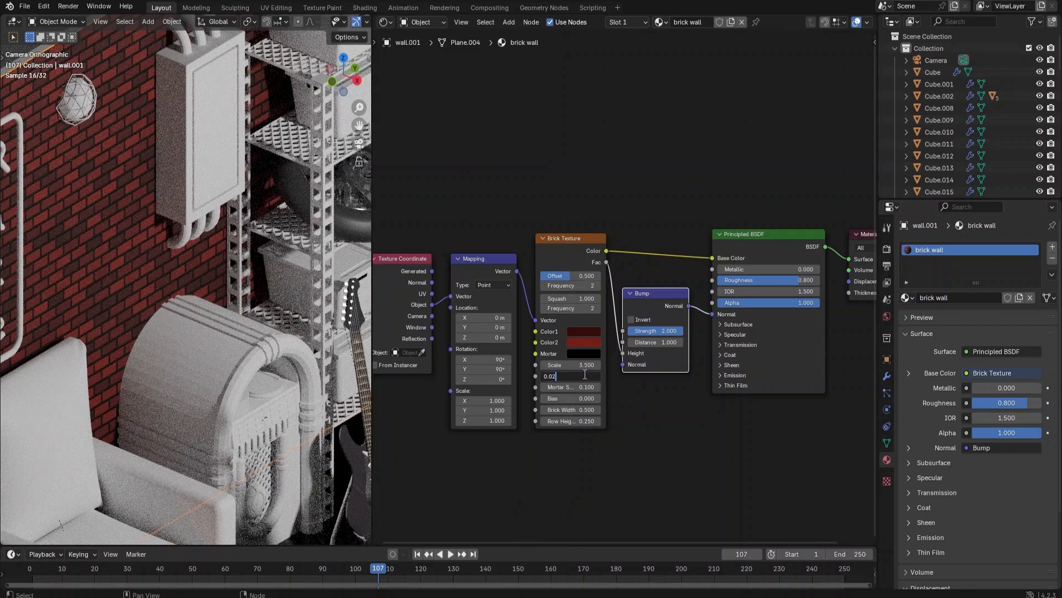
pyautogui.press('BackSpace')
pyautogui.write('15')
pyautogui.press('Return')
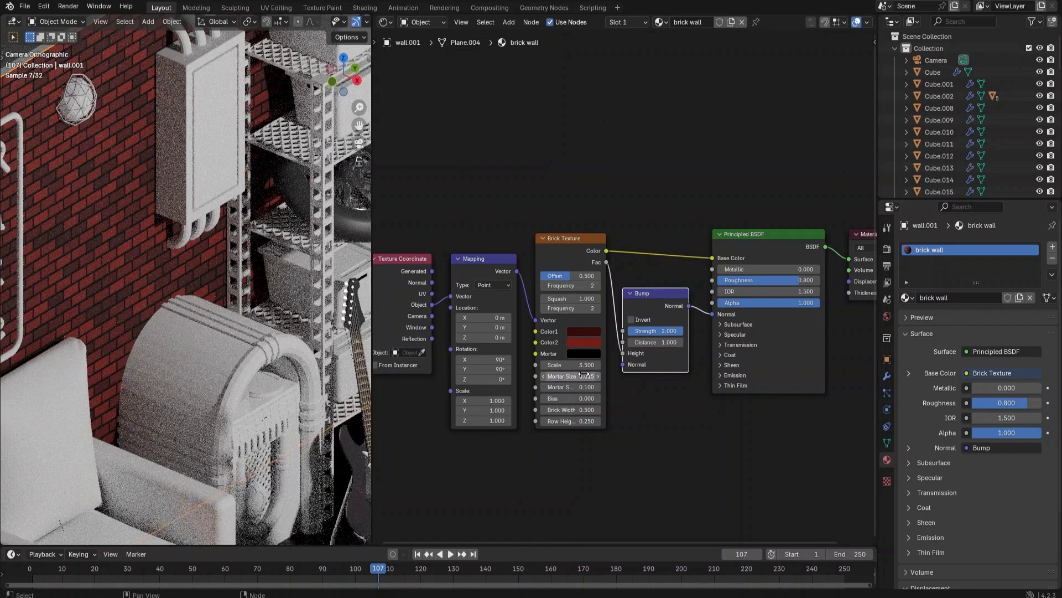
pyautogui.scroll(-5, 158, 225)
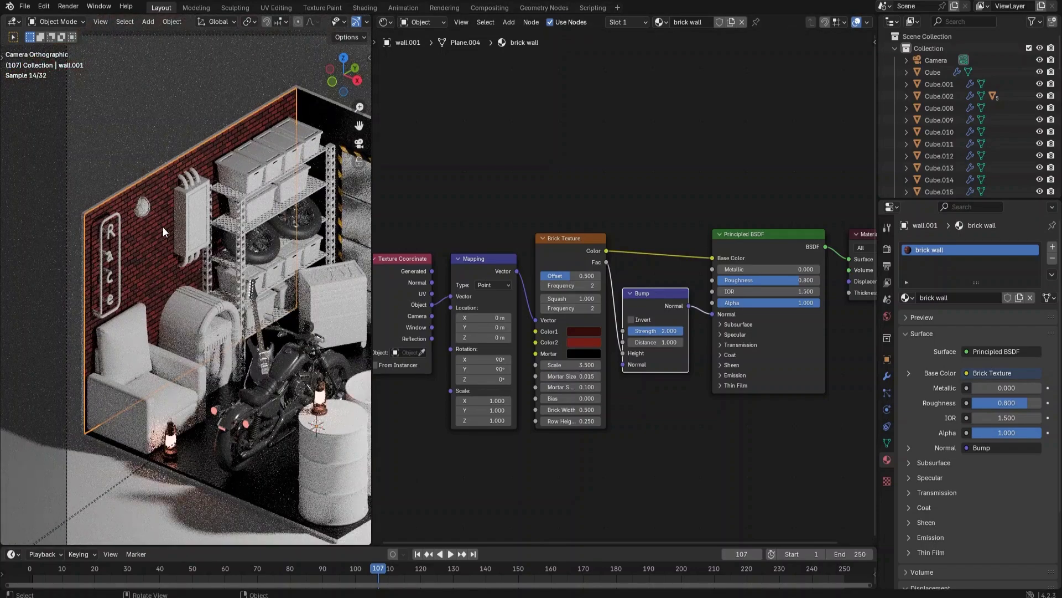
pyautogui.moveTo(374, 228); pyautogui.dragTo(653, 249)
pyautogui.scroll(-5, 556, 277)
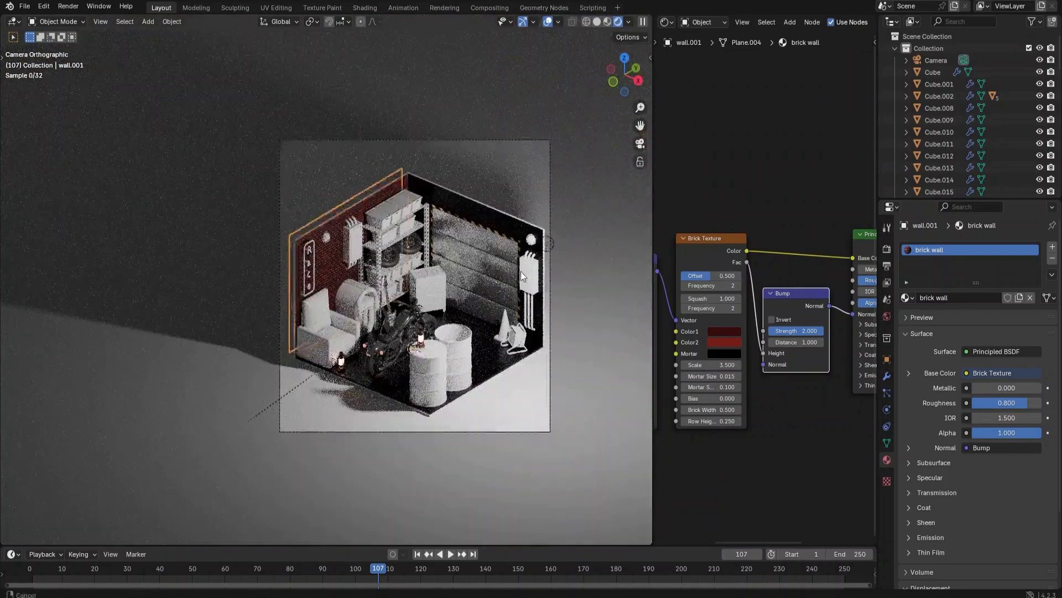
pyautogui.scroll(3, 520, 271)
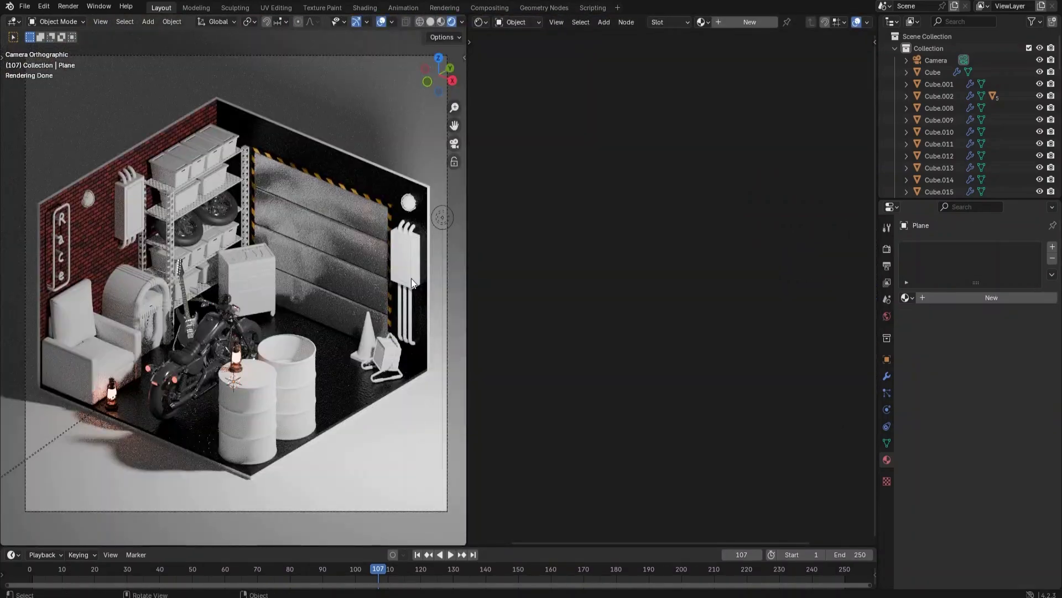
pyautogui.click(407, 267)
# - Link the garage door's metal material to both wall-mounted boxes
pyautogui.keyDown('shift'); pyautogui.click(133, 208); pyautogui.keyUp('shift')
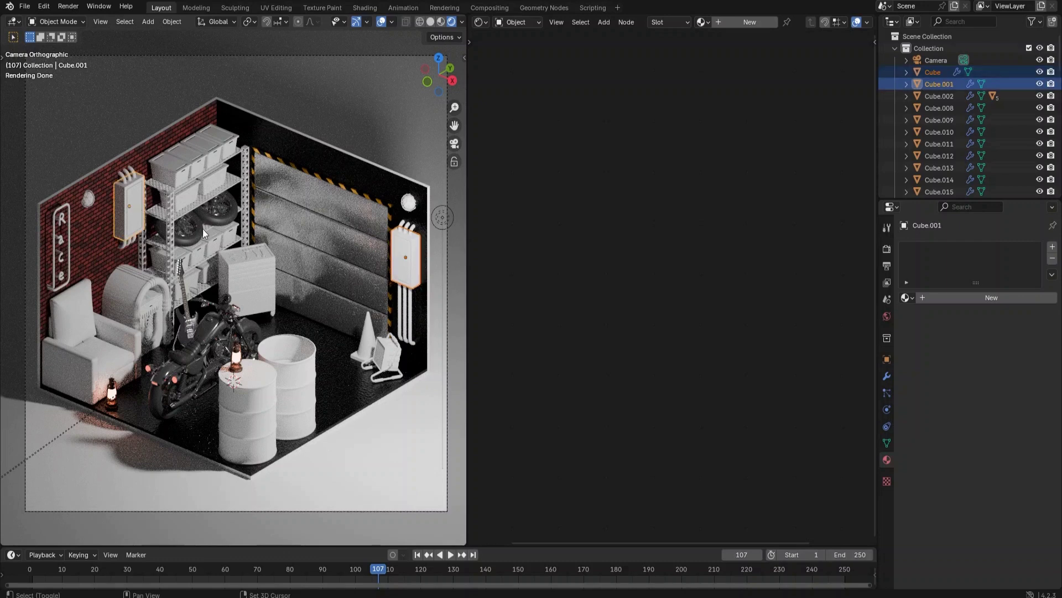
pyautogui.keyDown('shift'); pyautogui.click(298, 231); pyautogui.keyUp('shift')
pyautogui.hotkey('ctrl', 'l')
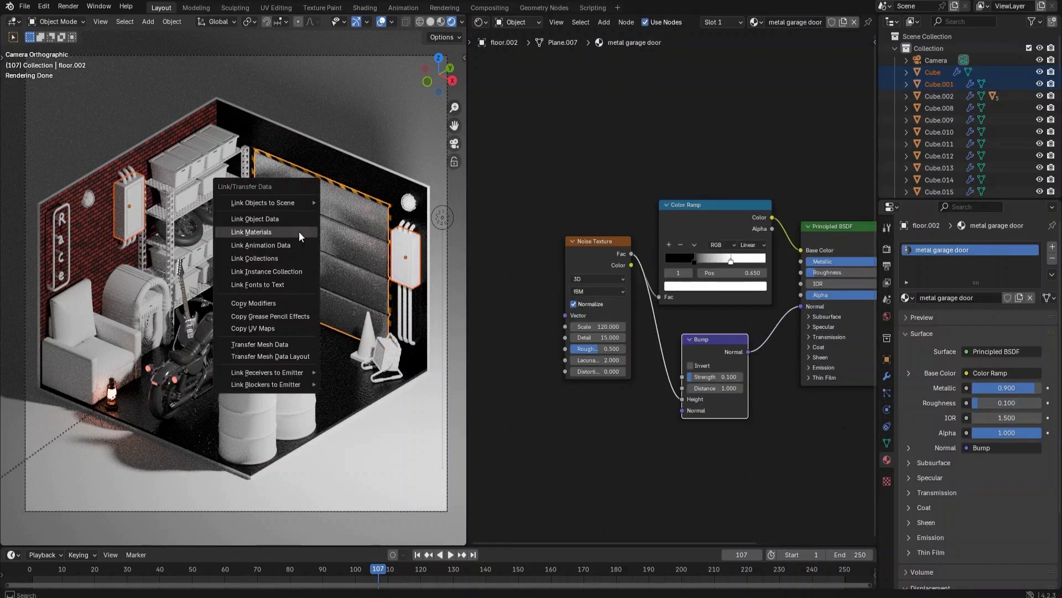
pyautogui.click(298, 231)
pyautogui.click(318, 225)
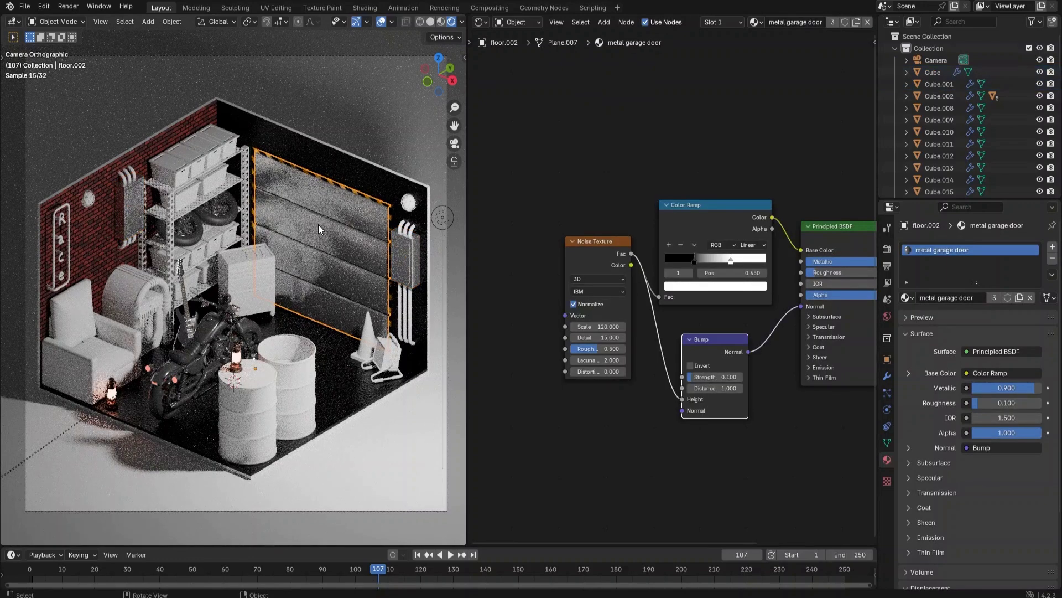
pyautogui.click(406, 235)
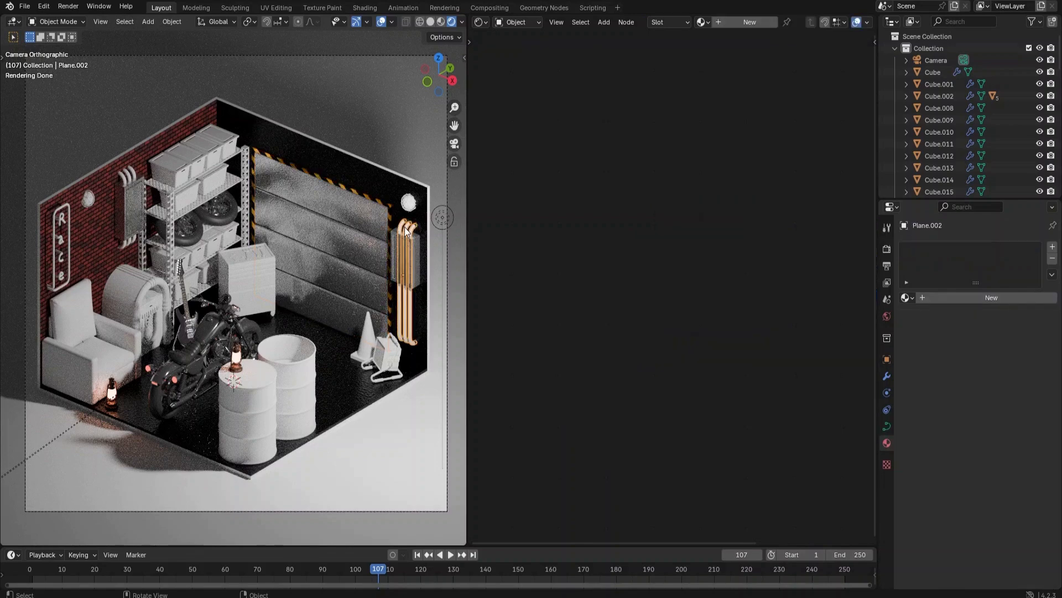
# - Create a new material named 'metal gloss' with Metallic 0.95 and Roughness 0.05 on the right pipes
pyautogui.click(992, 298)
pyautogui.doubleClick(936, 251)
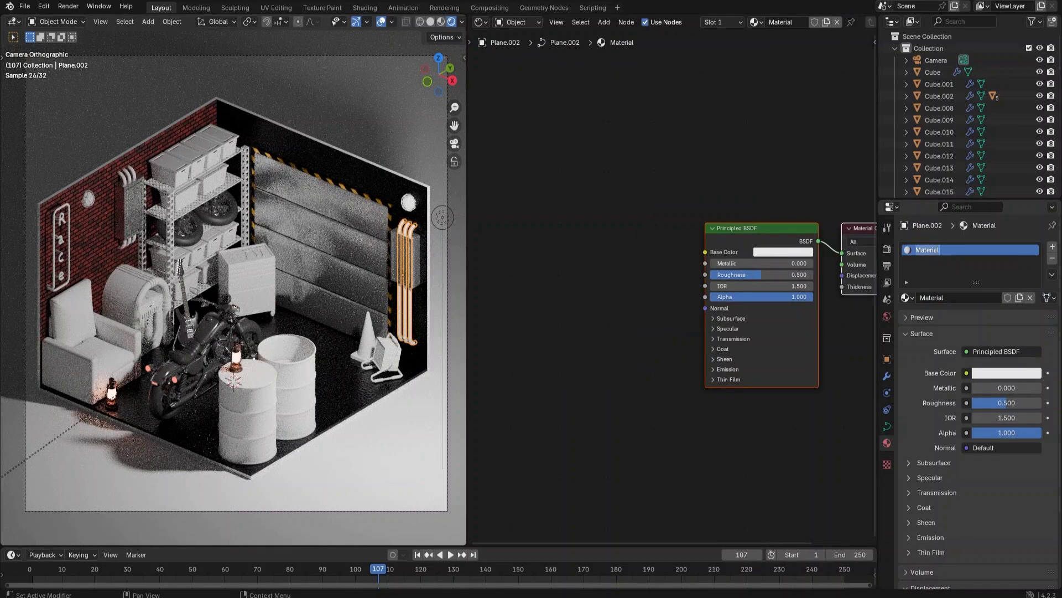
pyautogui.write('metal gloss')
pyautogui.press('Return')
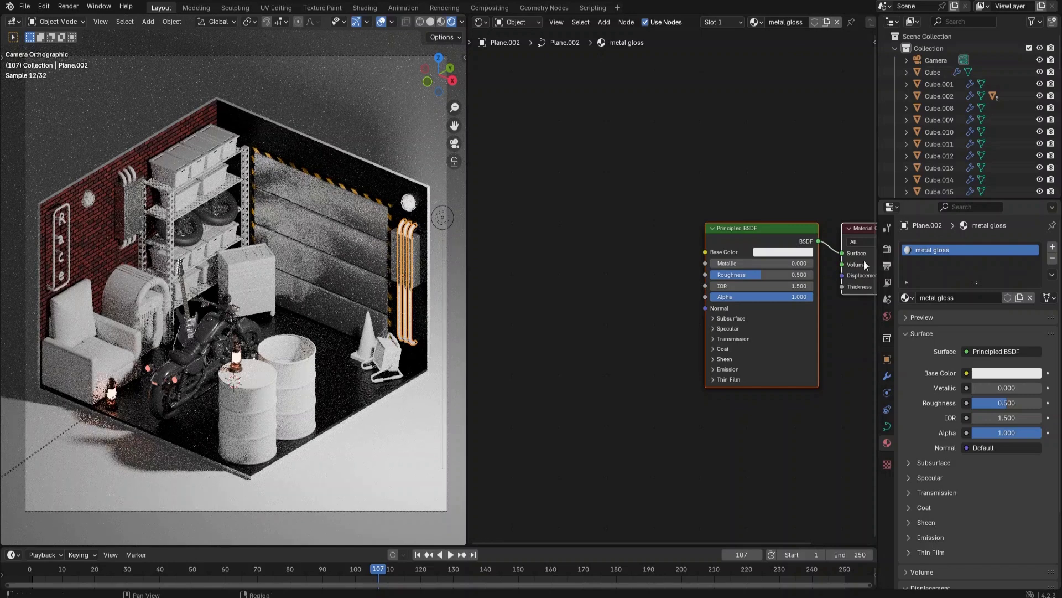
pyautogui.click(782, 263)
pyautogui.press('BackSpace')
pyautogui.write('.95')
pyautogui.press('Return')
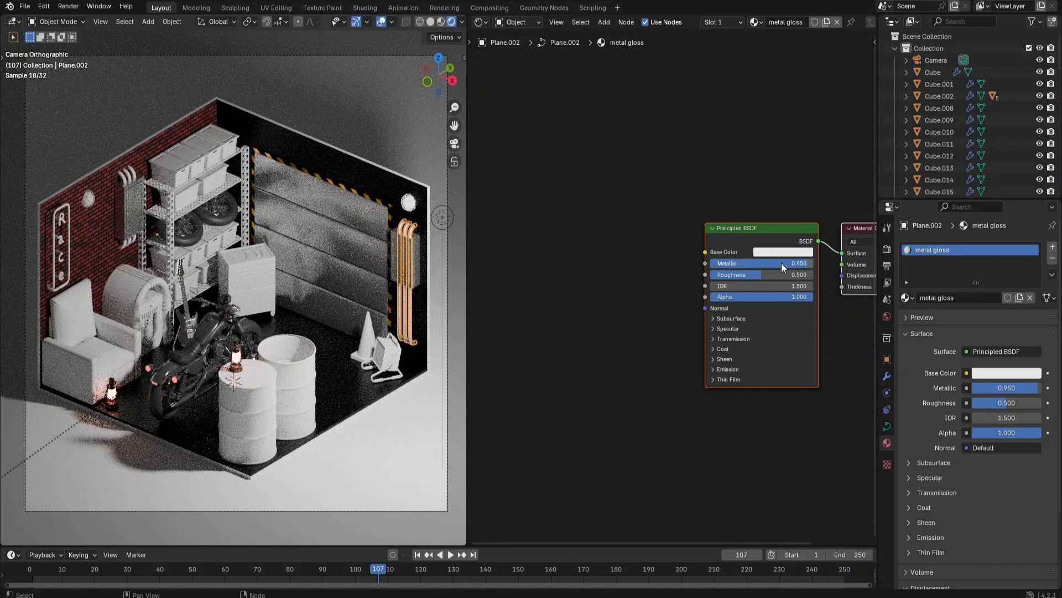
pyautogui.click(776, 274)
pyautogui.press('BackSpace')
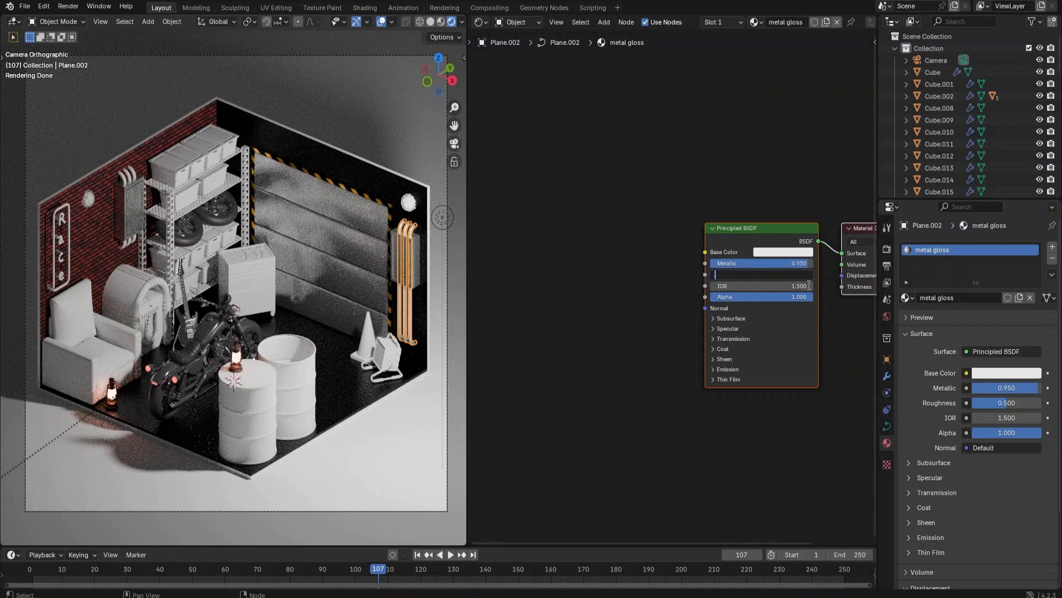
pyautogui.write('.05')
pyautogui.press('Return')
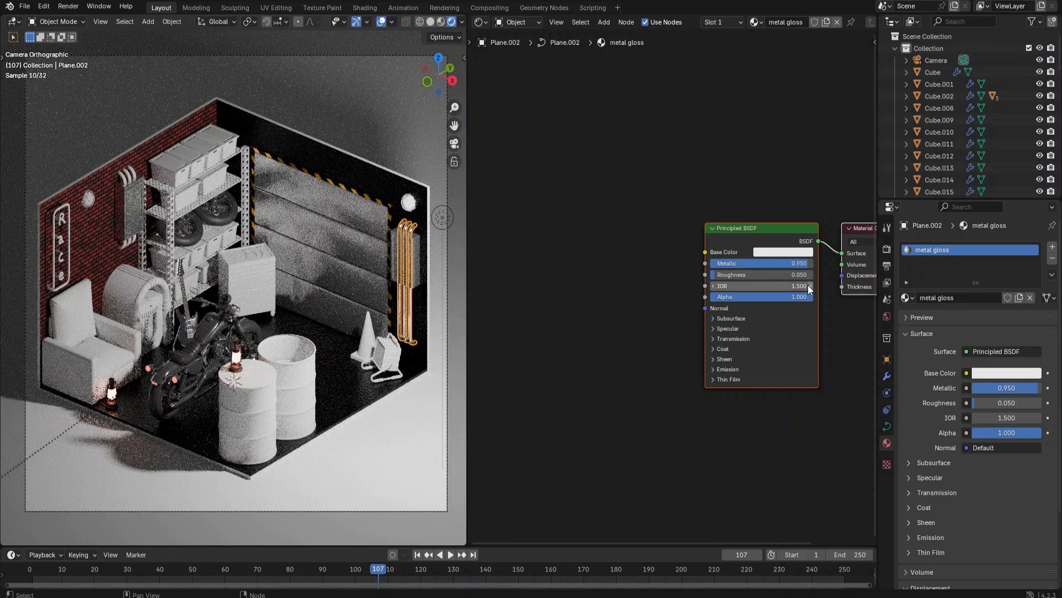
# - Link the metal gloss material from the right-wall pipes to the left-wall pipes
pyautogui.click(550, 237)
pyautogui.click(277, 239)
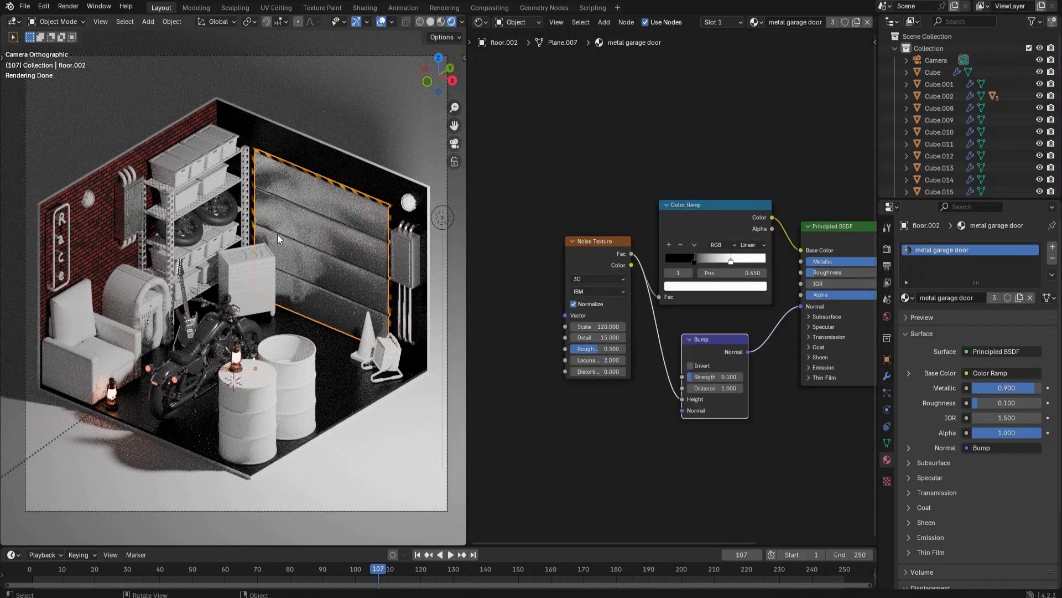
pyautogui.click(128, 173)
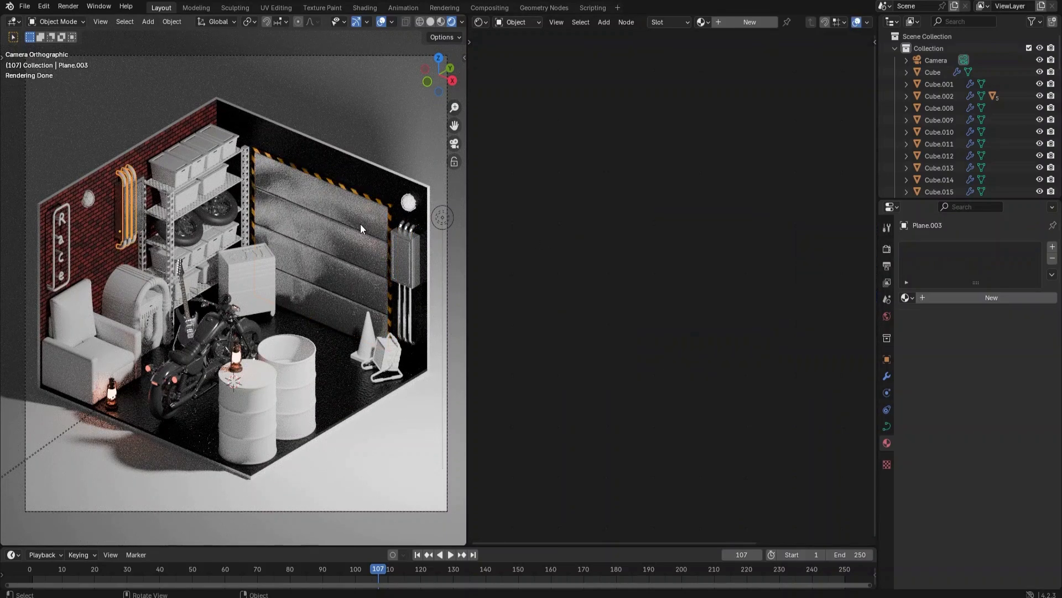
pyautogui.keyDown('shift'); pyautogui.click(407, 230); pyautogui.keyUp('shift')
pyautogui.hotkey('ctrl', 'l')
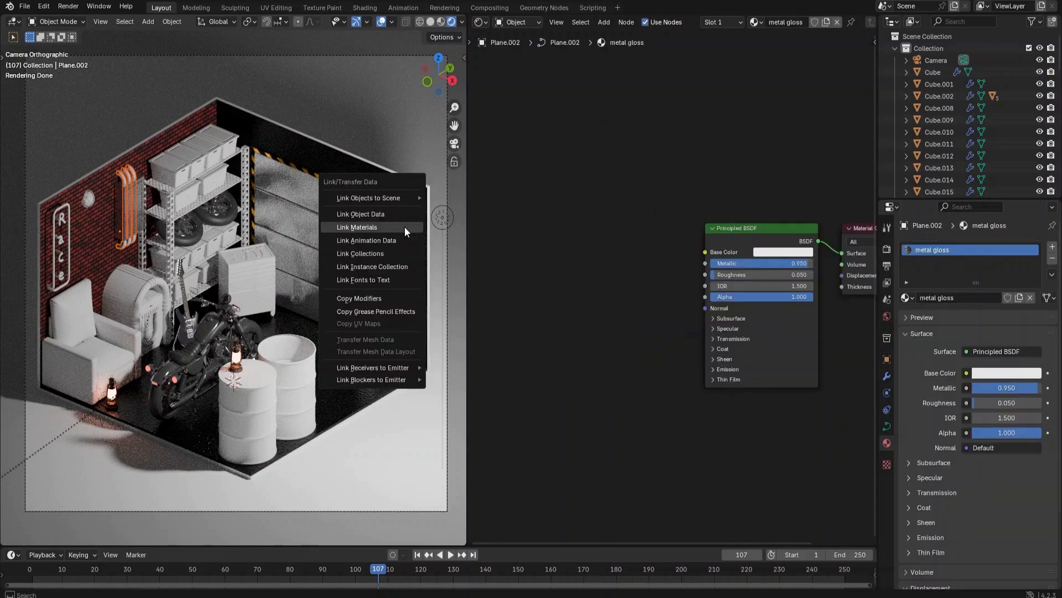
pyautogui.click(404, 227)
pyautogui.click(338, 243)
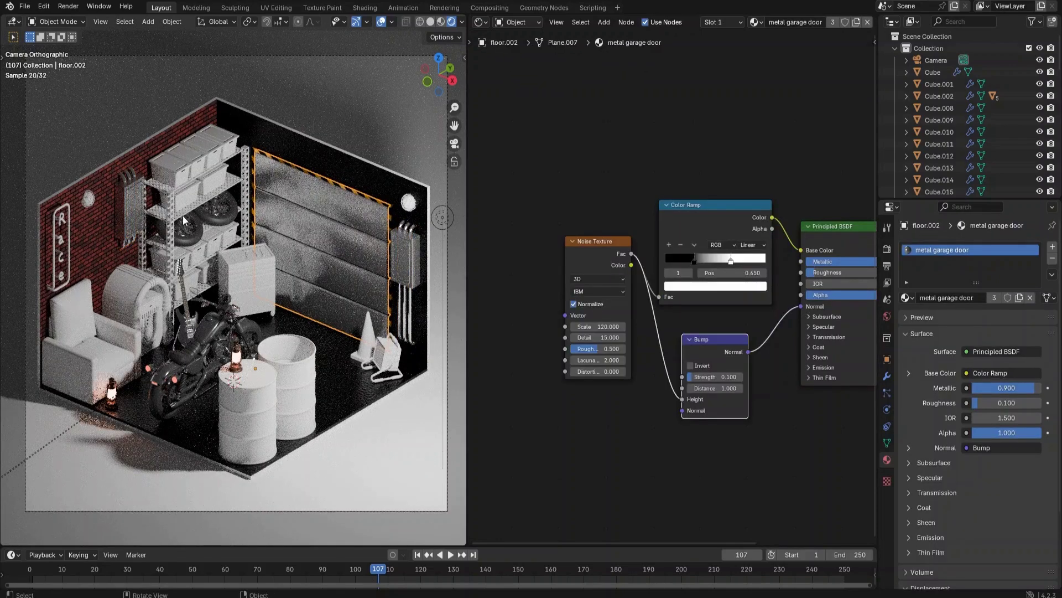
# - Link the garage door's metal material onto the shelf
pyautogui.click(168, 210)
pyautogui.keyDown('shift'); pyautogui.click(300, 213); pyautogui.keyUp('shift')
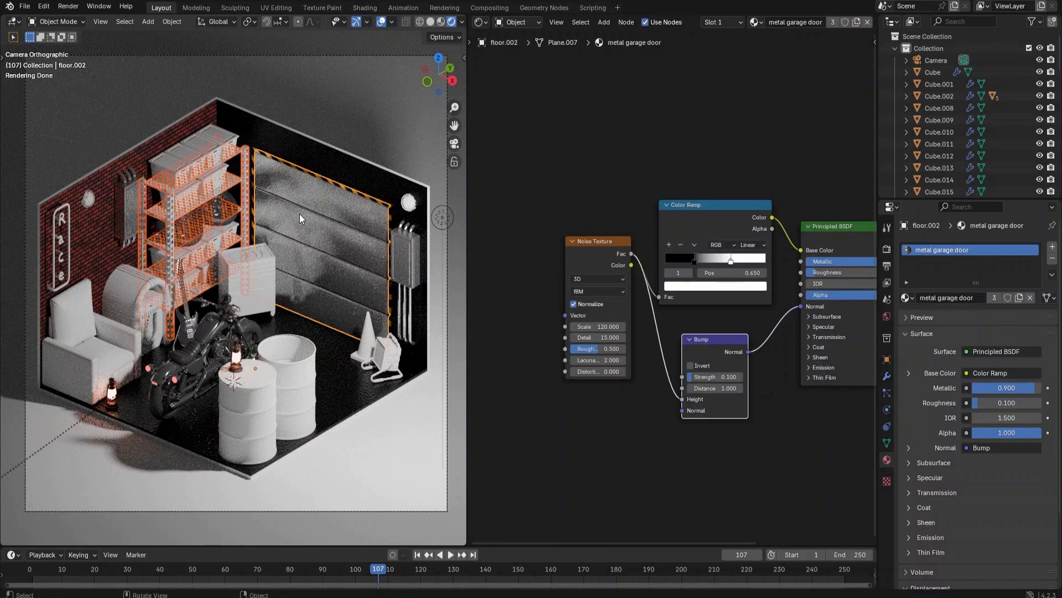
pyautogui.hotkey('ctrl', 'l')
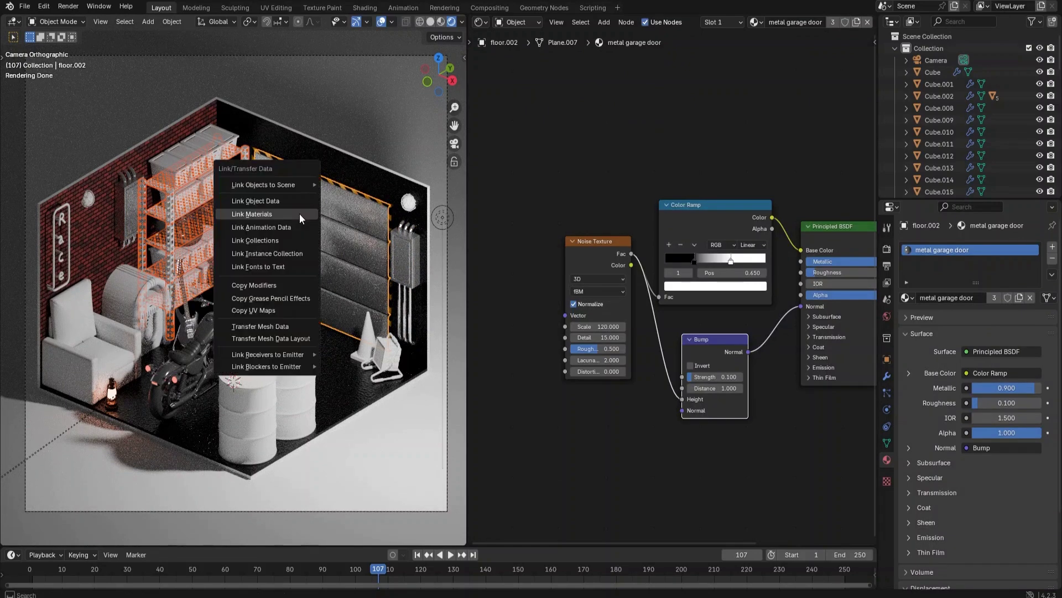
pyautogui.click(300, 214)
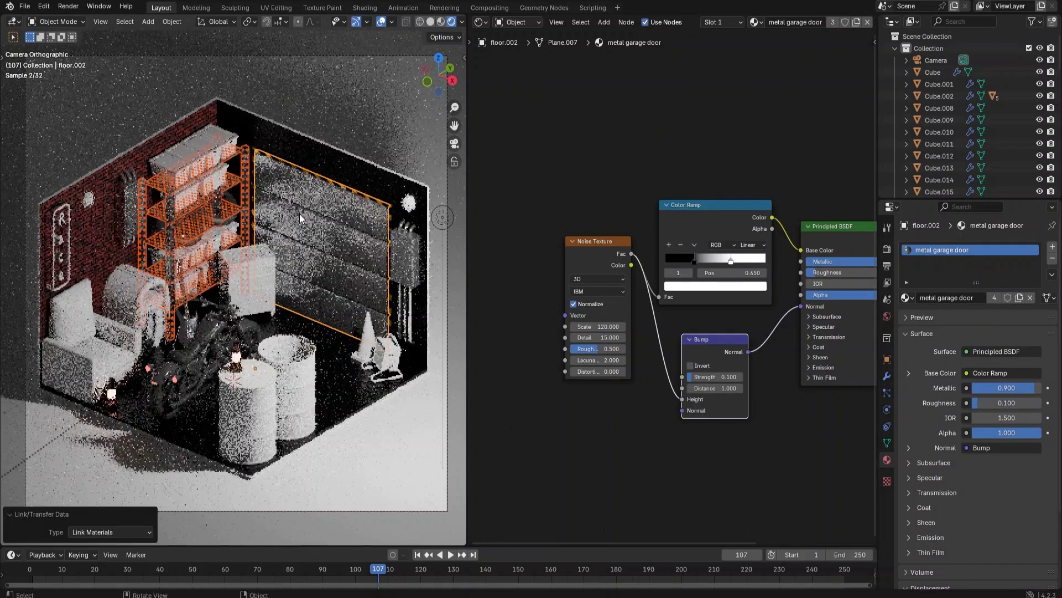
# - Make the shelf's material a single-user copy and rename it 'metal shelf'
pyautogui.click(242, 197)
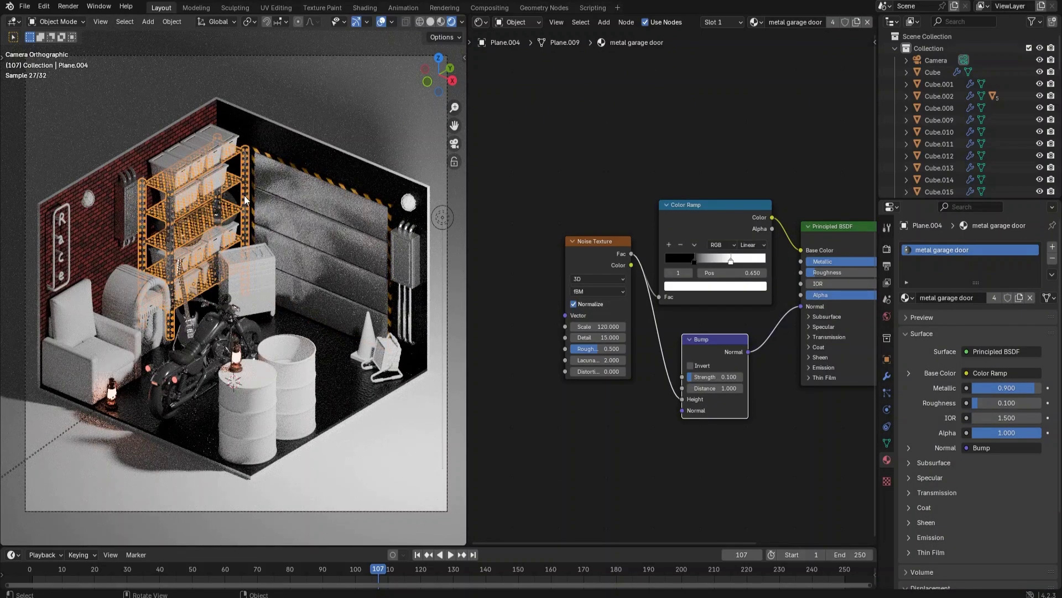
pyautogui.click(1018, 298)
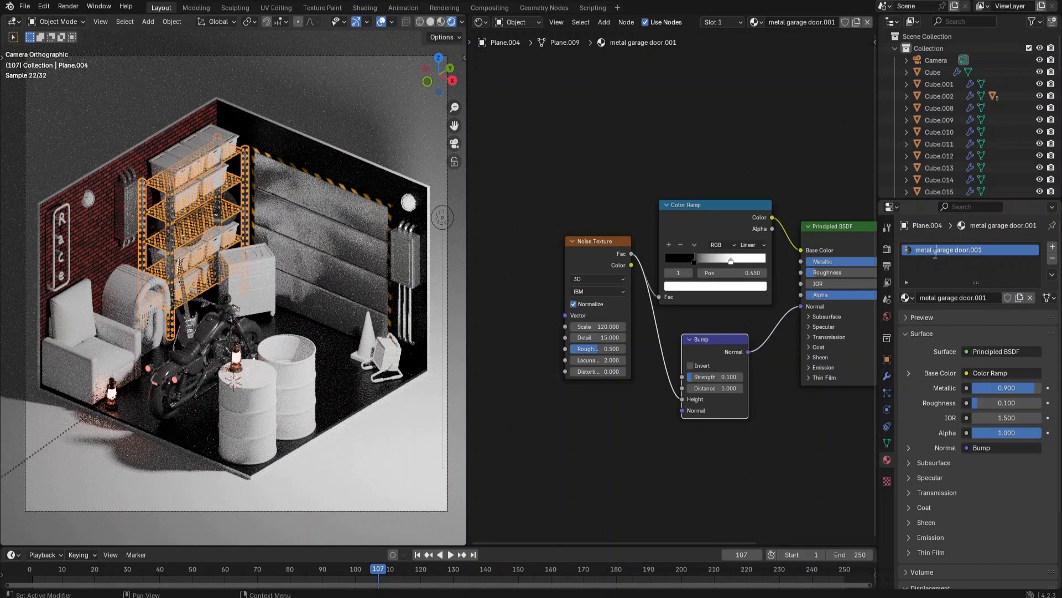
pyautogui.moveTo(934, 252); pyautogui.dragTo(1043, 241)
pyautogui.write('sh')
pyautogui.press('Return')
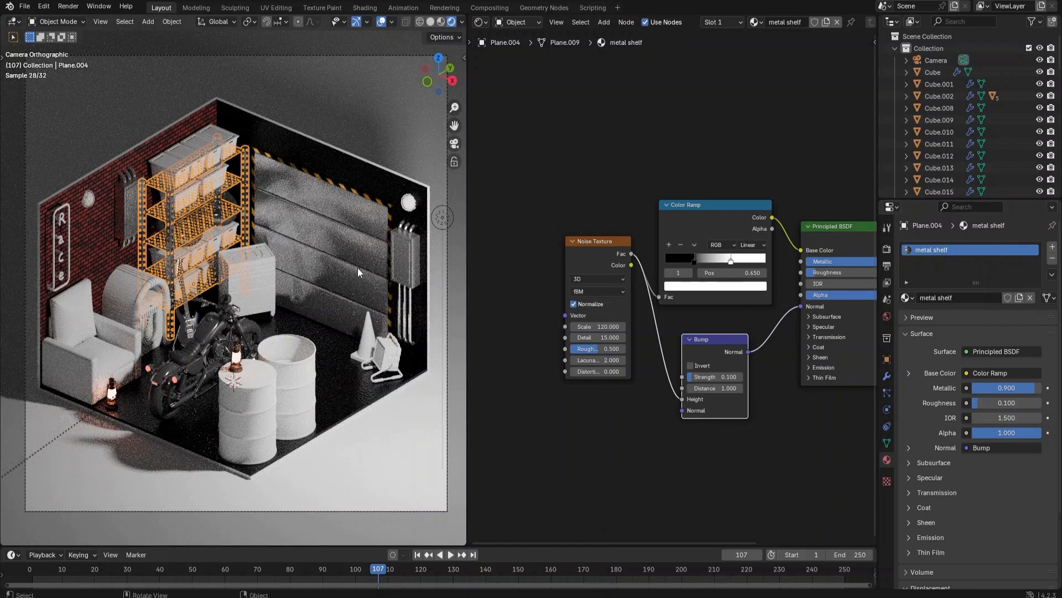
# - Slide the shelf color ramp's black stop right and darken its white stop to gray 515151
pyautogui.click(348, 248)
pyautogui.click(244, 178)
pyautogui.moveTo(701, 257); pyautogui.dragTo(726, 261)
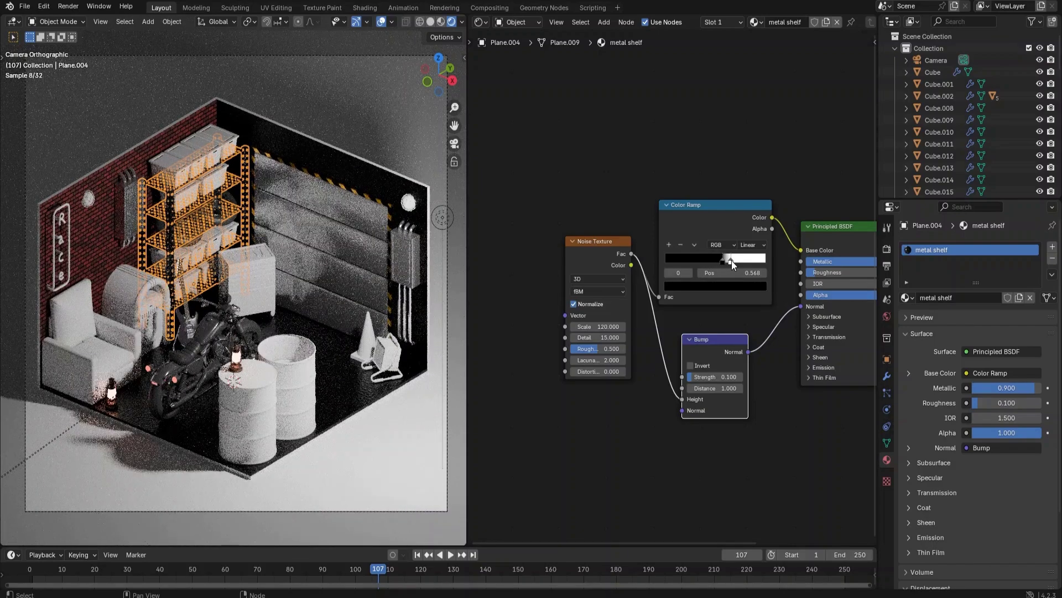
pyautogui.click(732, 260)
pyautogui.click(741, 286)
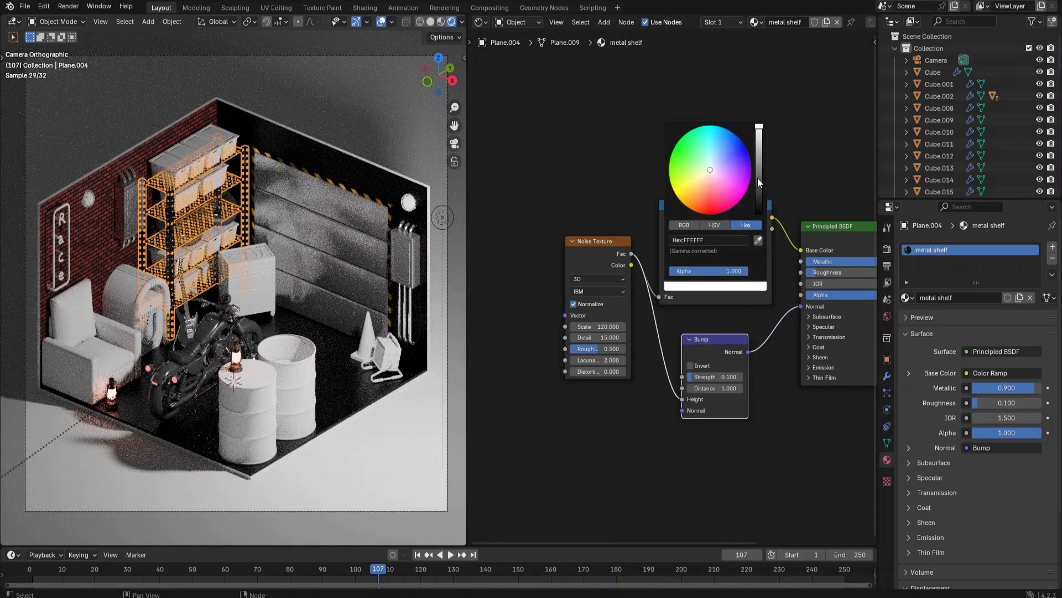
pyautogui.moveTo(761, 130); pyautogui.dragTo(762, 191)
pyautogui.click(291, 169)
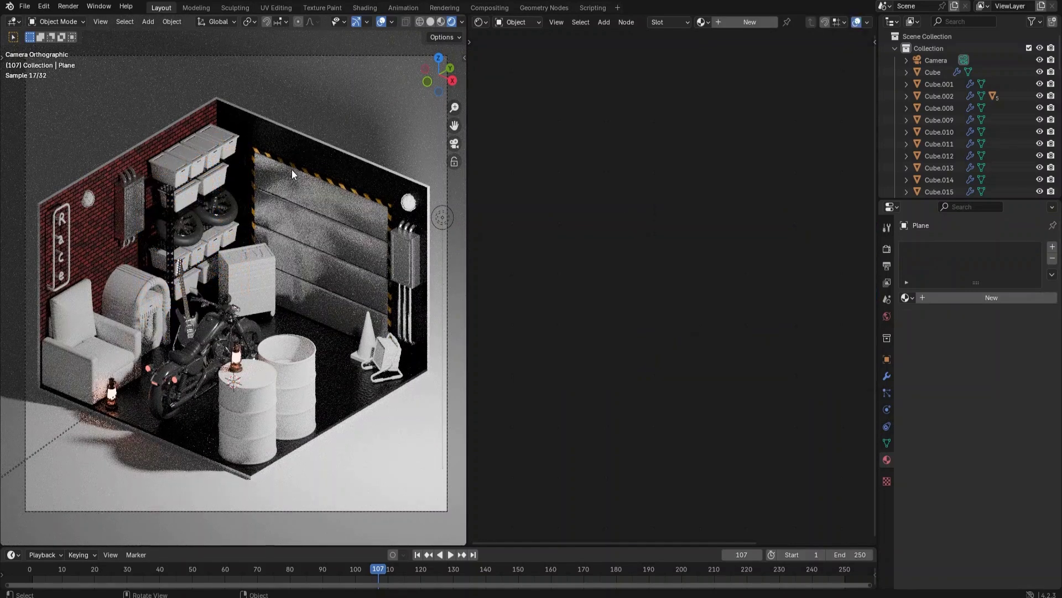
pyautogui.click(171, 224)
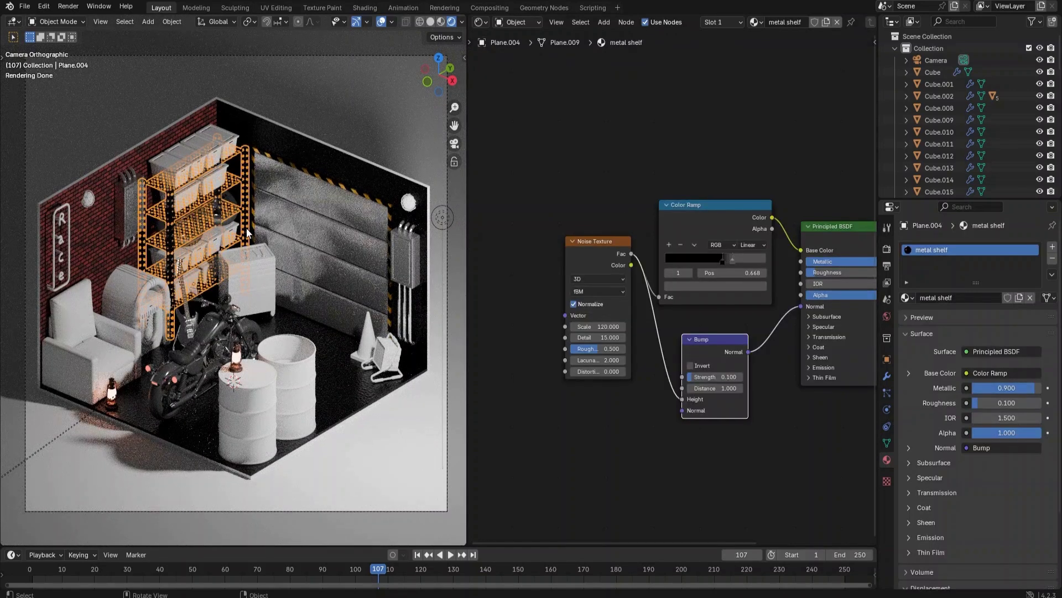
pyautogui.click(258, 260)
# - Link the garage door's metal material onto the toolbox cabinet
pyautogui.keyDown('shift'); pyautogui.click(315, 258); pyautogui.keyUp('shift')
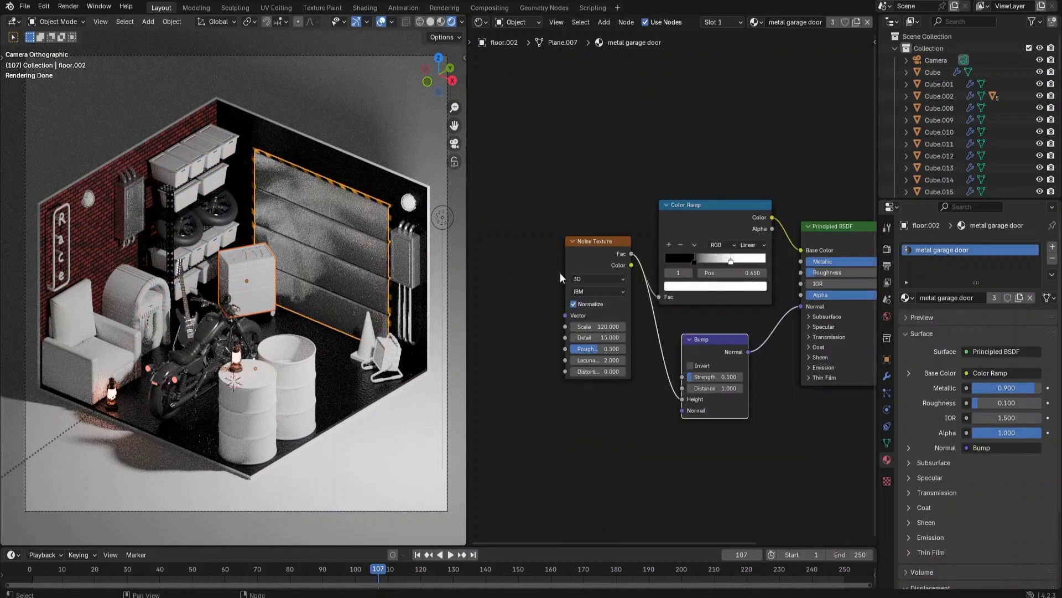
pyautogui.hotkey('ctrl', 'l')
pyautogui.click(355, 402)
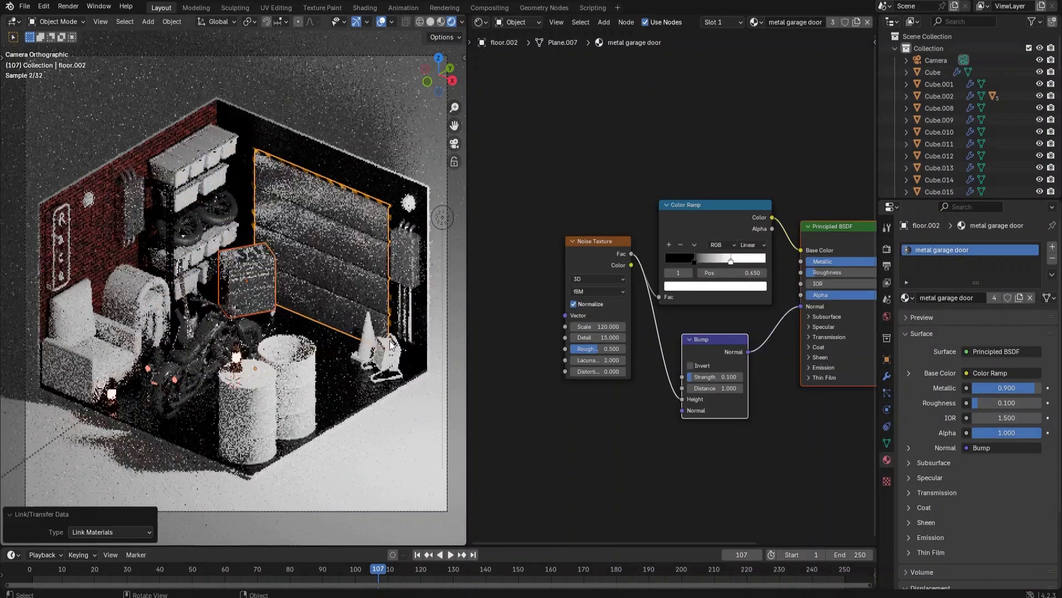
# - Make the cabinet's material a separate copy and rename it 'metal toolbox'
pyautogui.click(270, 292)
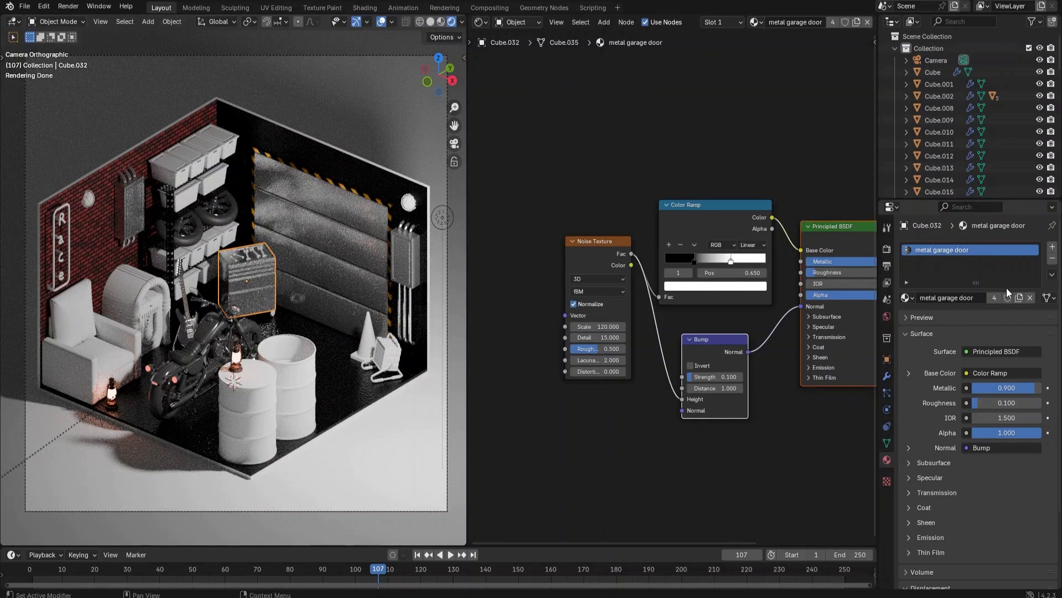
pyautogui.click(1019, 301)
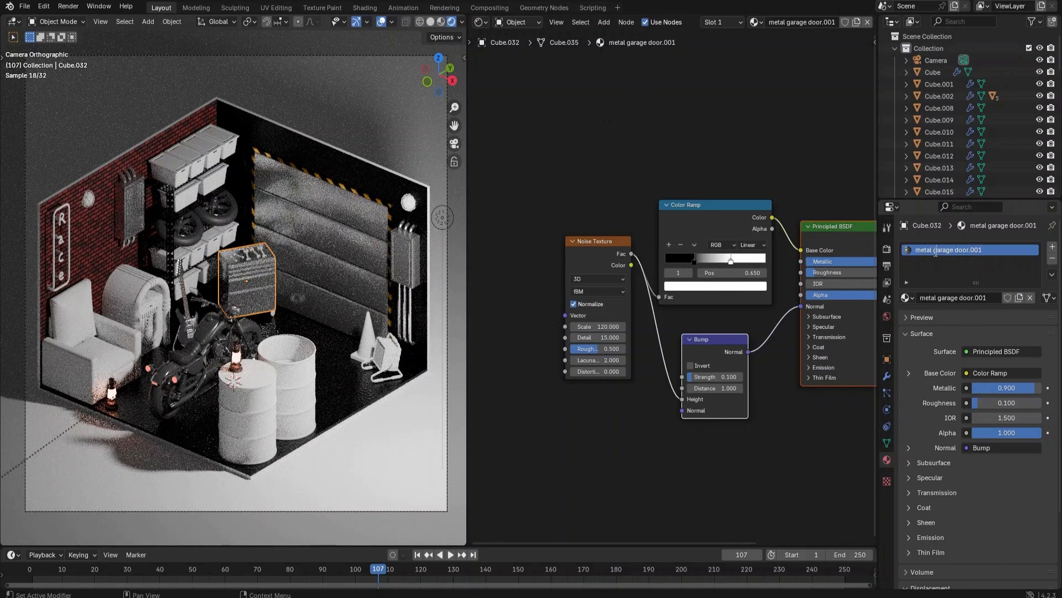
pyautogui.moveTo(935, 249); pyautogui.dragTo(1033, 244)
pyautogui.press('BackSpace')
pyautogui.write('toolbo')
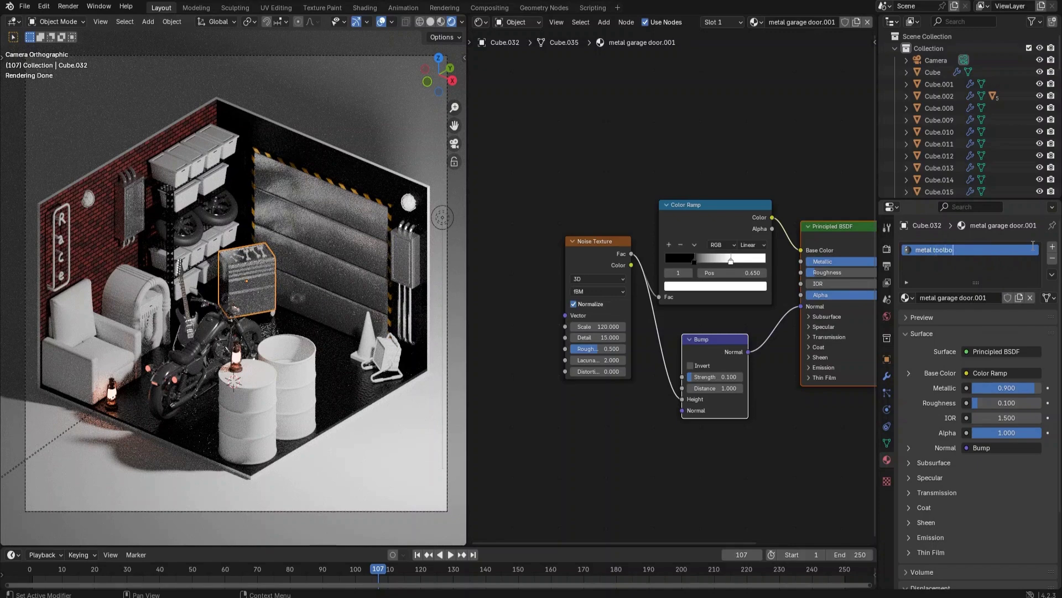
pyautogui.write('x')
pyautogui.press('Return')
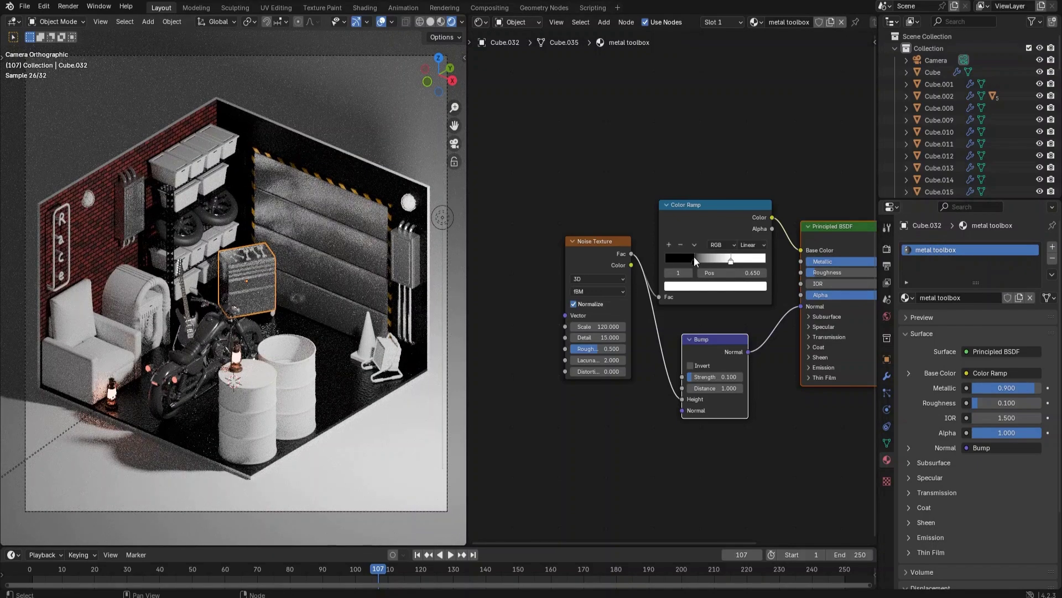
# - Turn the metal toolbox ramp's dark stop bright red and move it to position 0.691
pyautogui.click(695, 258)
pyautogui.click(702, 285)
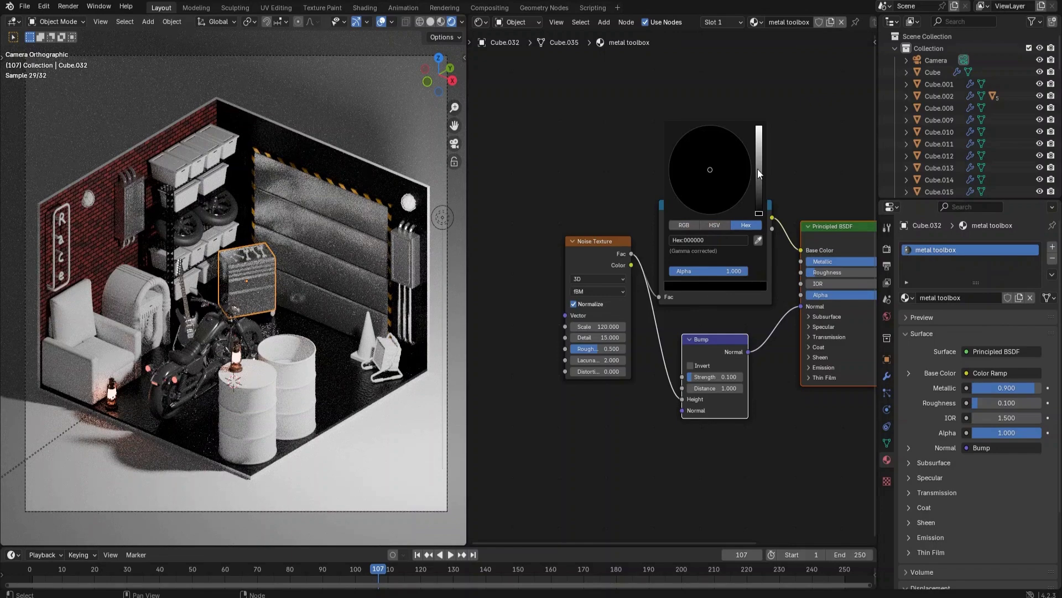
pyautogui.moveTo(759, 168); pyautogui.dragTo(759, 128)
pyautogui.moveTo(714, 205); pyautogui.dragTo(706, 214)
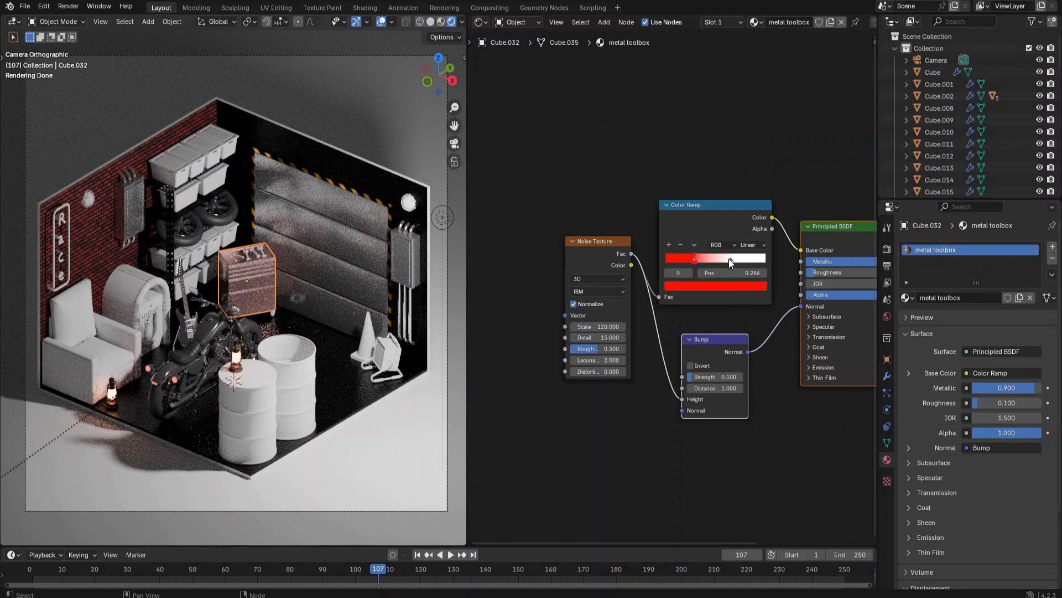
pyautogui.click(760, 259)
pyautogui.moveTo(709, 261); pyautogui.dragTo(743, 260)
pyautogui.moveTo(439, 287); pyautogui.dragTo(284, 285, button='middle')
pyautogui.scroll(4, 277, 283)
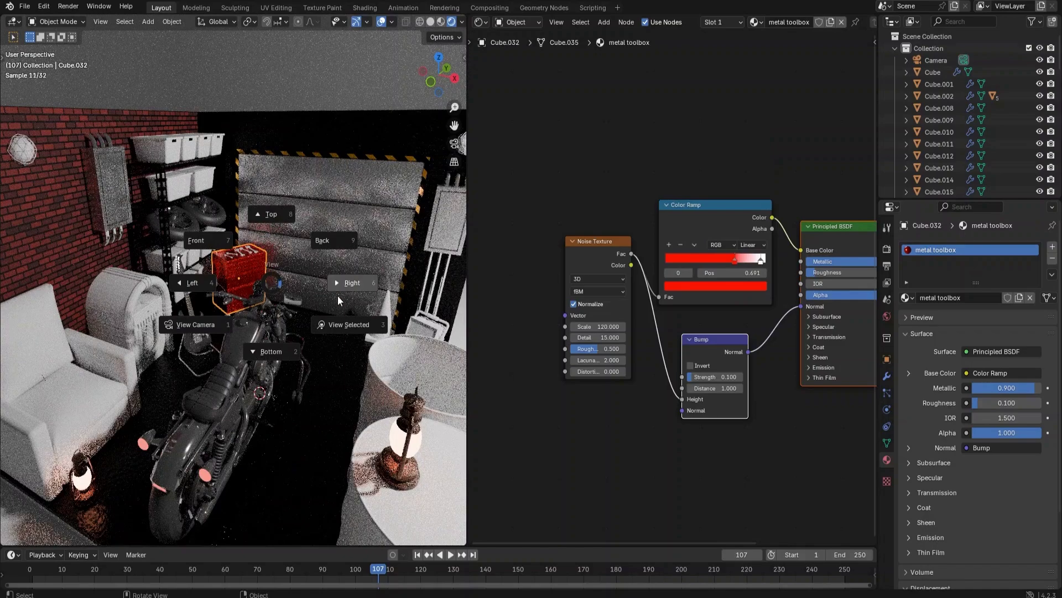
pyautogui.scroll(6, 275, 282)
pyautogui.scroll(-4, 276, 275)
pyautogui.scroll(3, 280, 268)
pyautogui.scroll(-2, 293, 271)
# - Set the toolbox Noise Texture Scale to 500
pyautogui.click(597, 326)
pyautogui.write('500')
pyautogui.press('Return')
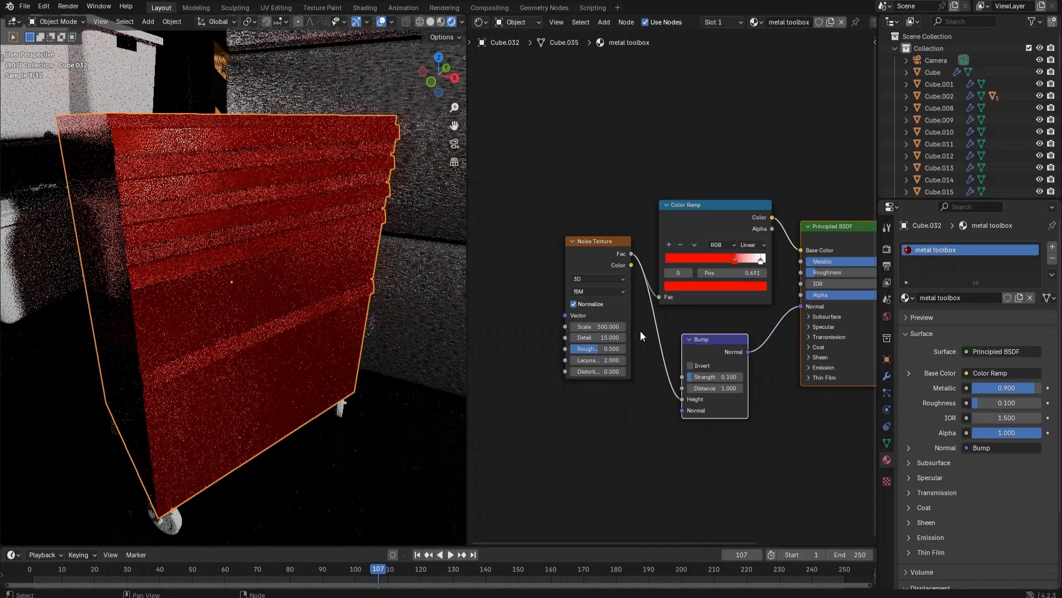
# - Assign the metal gloss material to the toolbox drawer strips in a second material slot
pyautogui.press('Tab')
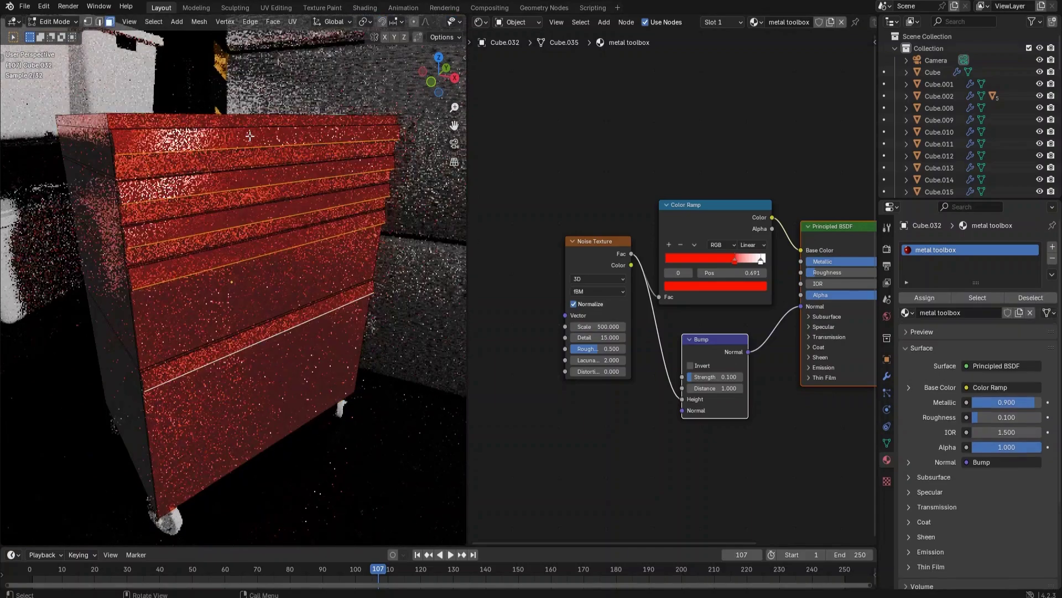
pyautogui.keyDown('shift'); pyautogui.click(252, 173); pyautogui.keyUp('shift')
pyautogui.keyDown('shift'); pyautogui.click(256, 211); pyautogui.keyUp('shift')
pyautogui.keyDown('shift'); pyautogui.click(260, 237); pyautogui.keyUp('shift')
pyautogui.keyDown('shift'); pyautogui.click(291, 323); pyautogui.keyUp('shift')
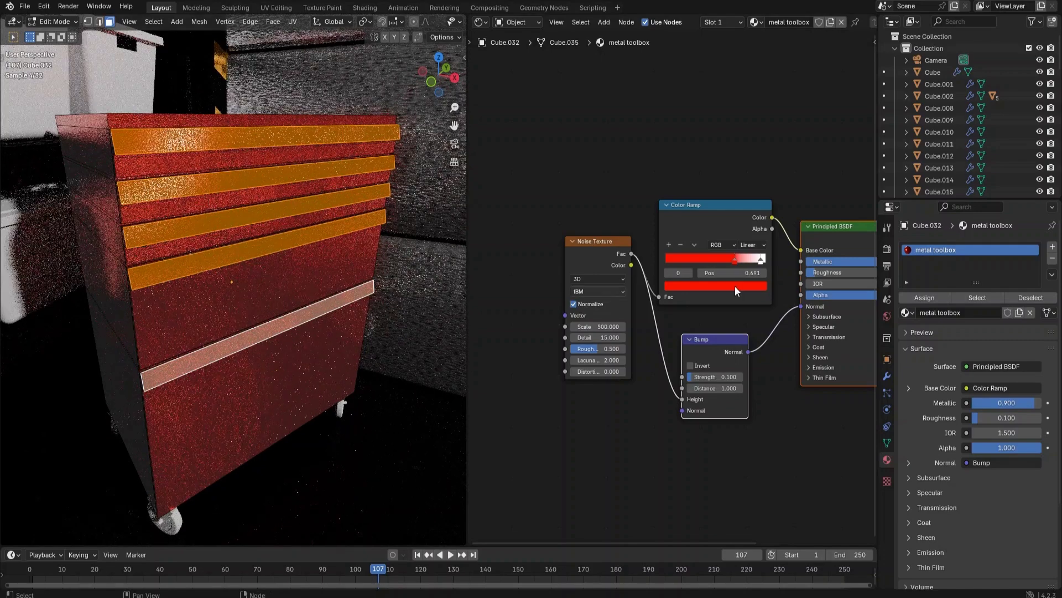
pyautogui.click(1052, 246)
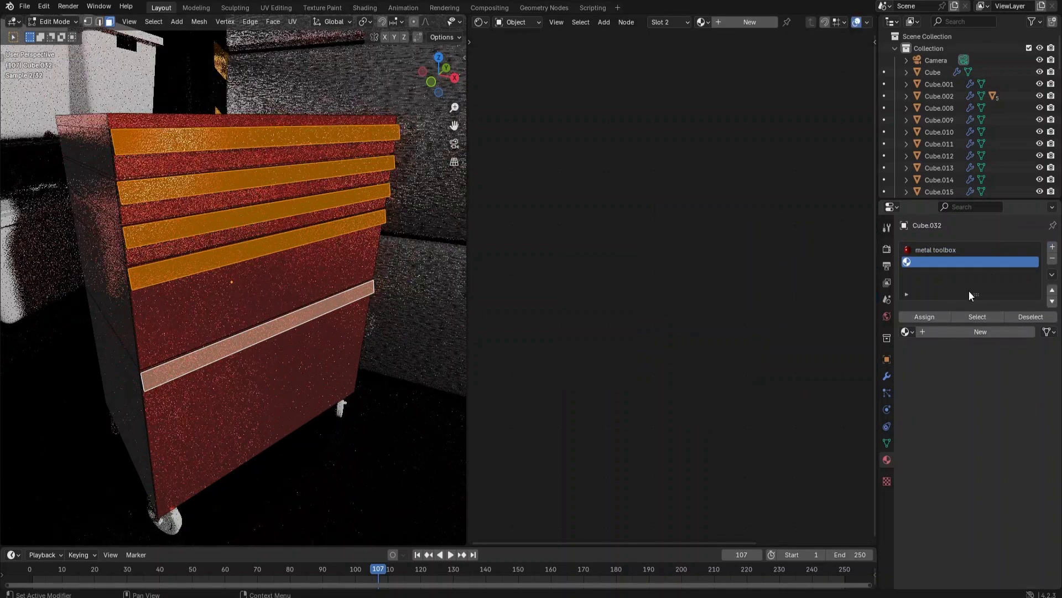
pyautogui.click(910, 331)
pyautogui.write('metal')
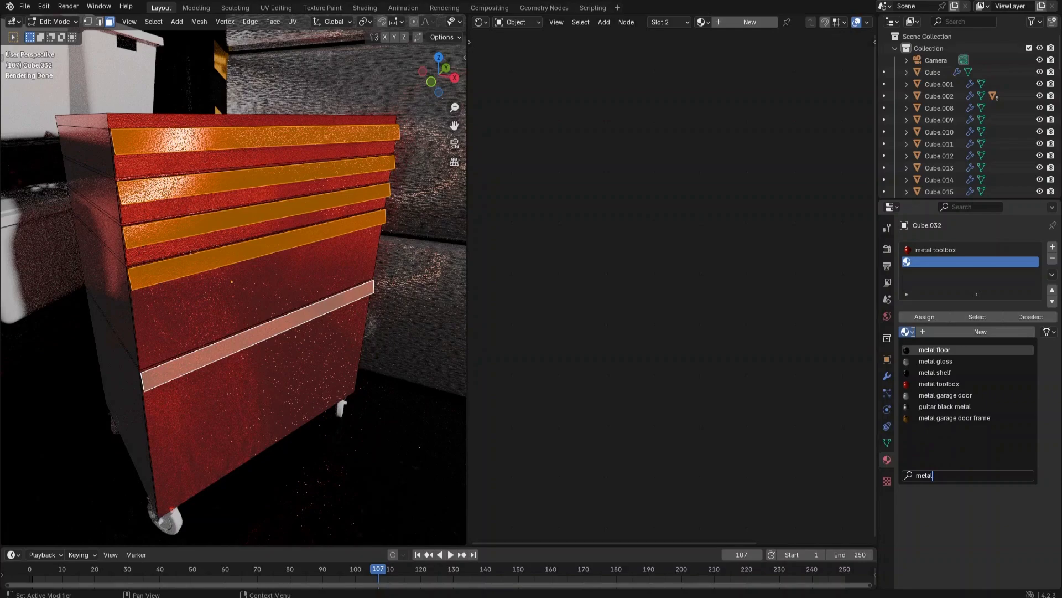
pyautogui.click(933, 361)
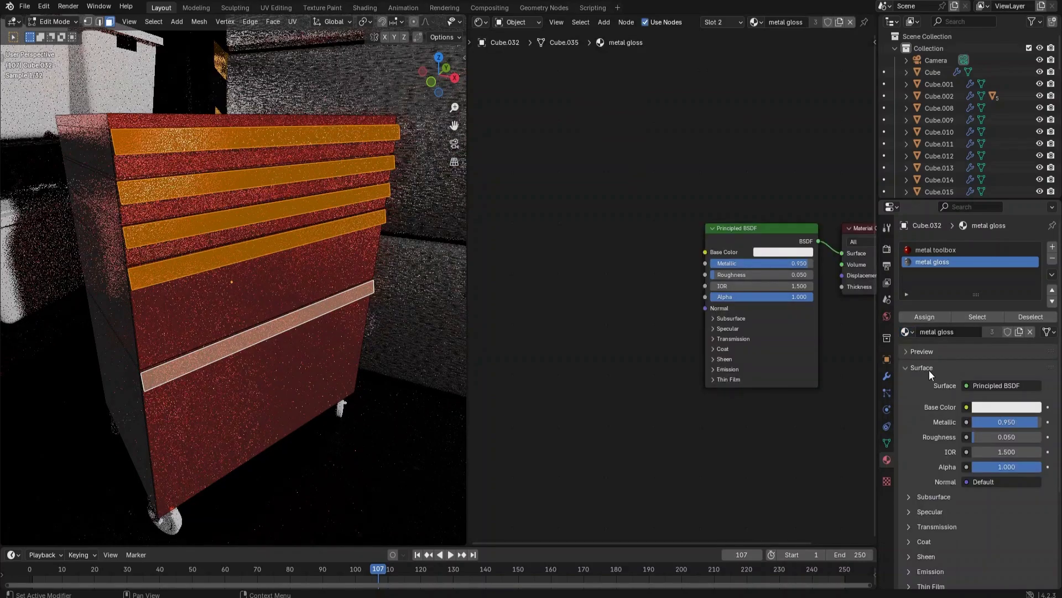
pyautogui.click(934, 316)
pyautogui.click(332, 282)
pyautogui.moveTo(332, 281); pyautogui.dragTo(365, 277, button='middle')
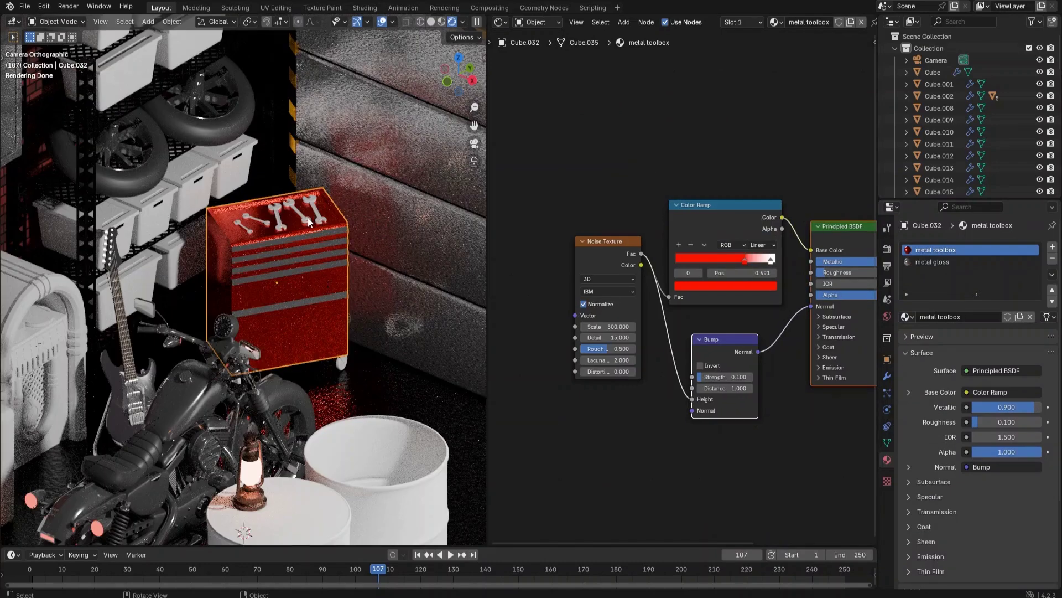
# - Link the garage door's metal material onto the wrenches
pyautogui.click(308, 217)
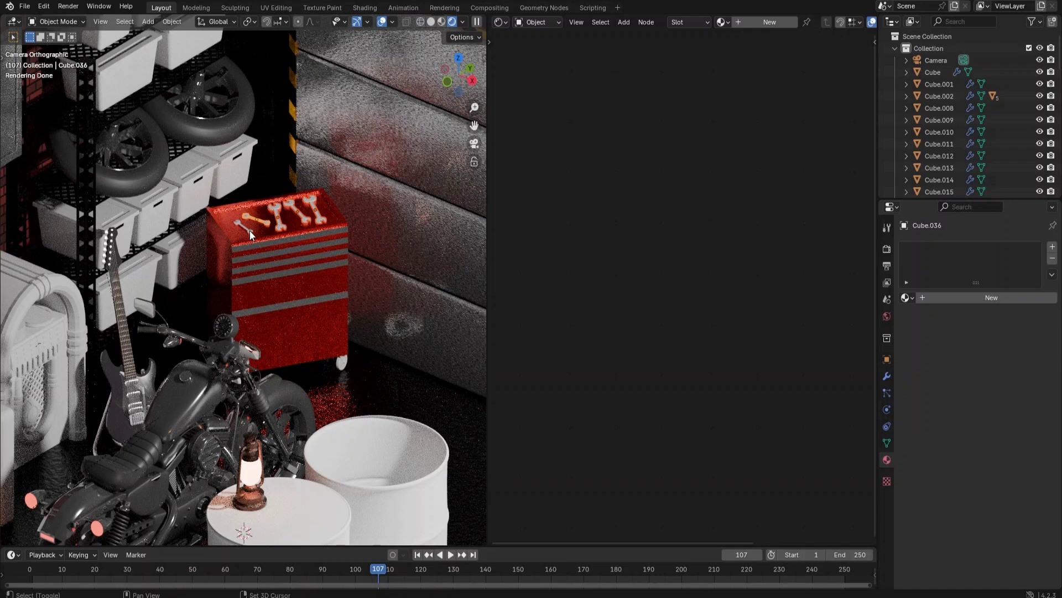
pyautogui.click(378, 227)
pyautogui.hotkey('ctrl', 'l')
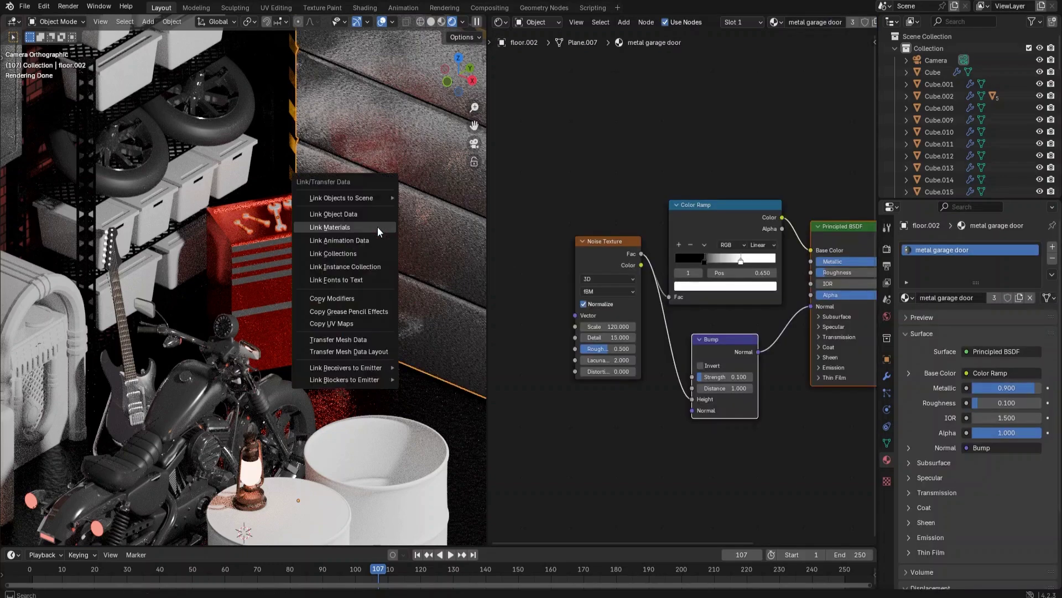
pyautogui.click(377, 227)
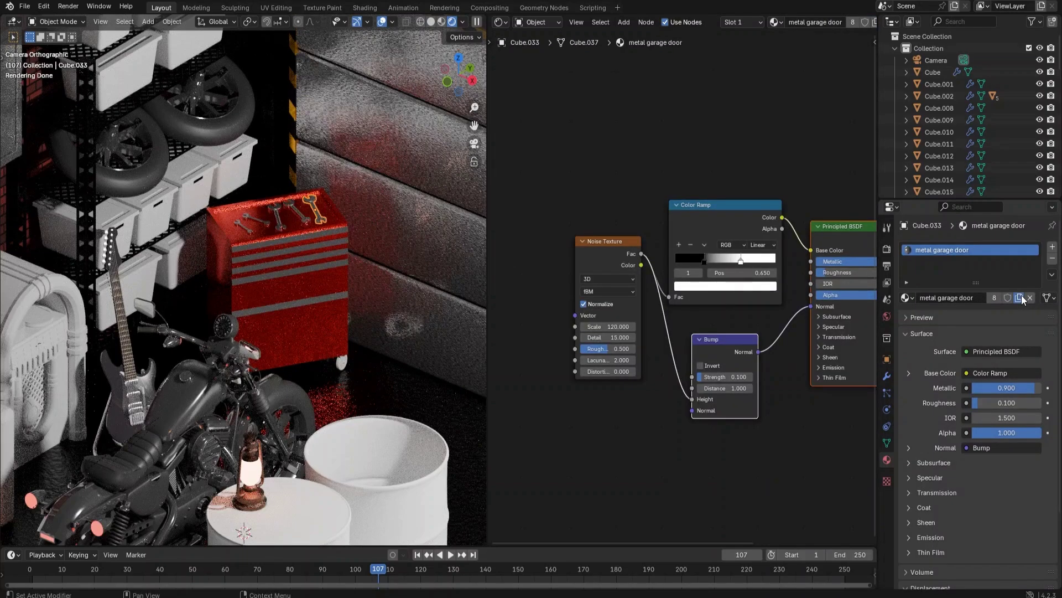
# - Make one wrench's material a single-user copy named 'metal wrench'
pyautogui.click(314, 208)
pyautogui.doubleClick(936, 250)
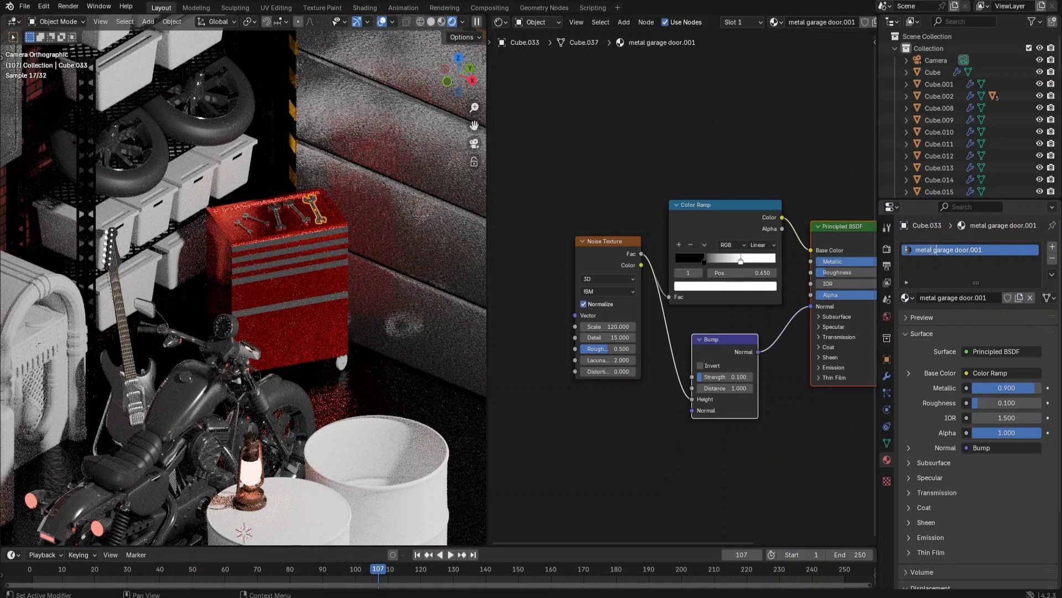
pyautogui.write('metal wrench')
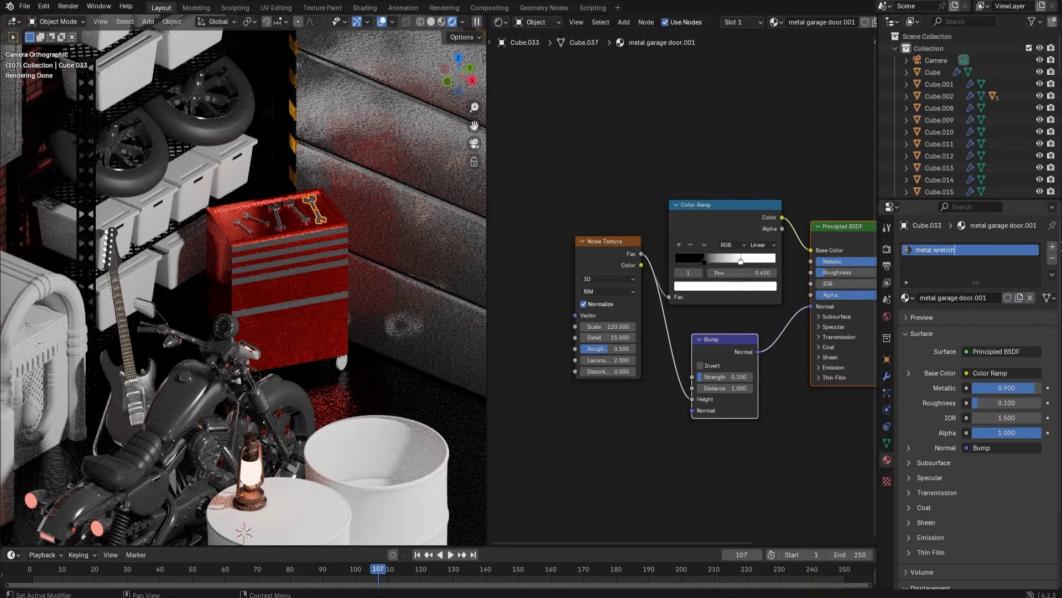
pyautogui.press('Return')
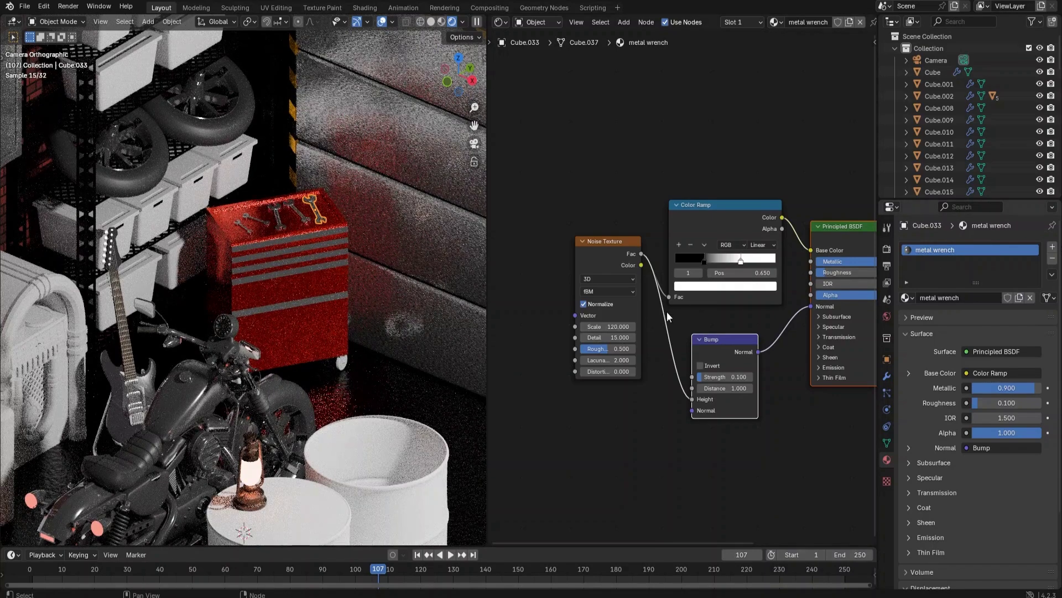
pyautogui.click(253, 222)
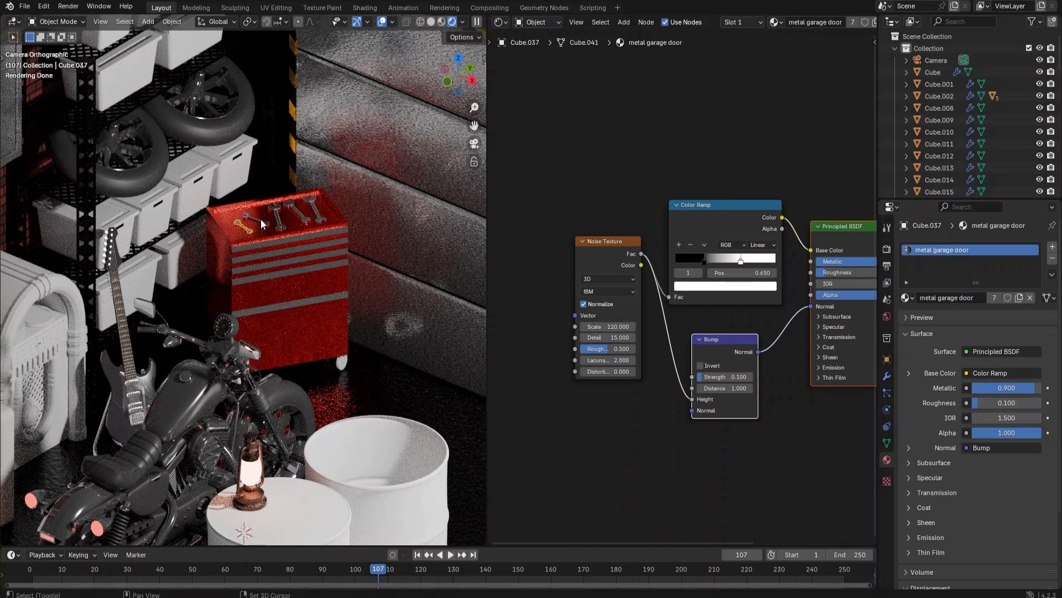
# - Link the metal wrench material to all the other wrenches
pyautogui.keyDown('shift'); pyautogui.click(317, 214); pyautogui.keyUp('shift')
pyautogui.hotkey('ctrl', 'l')
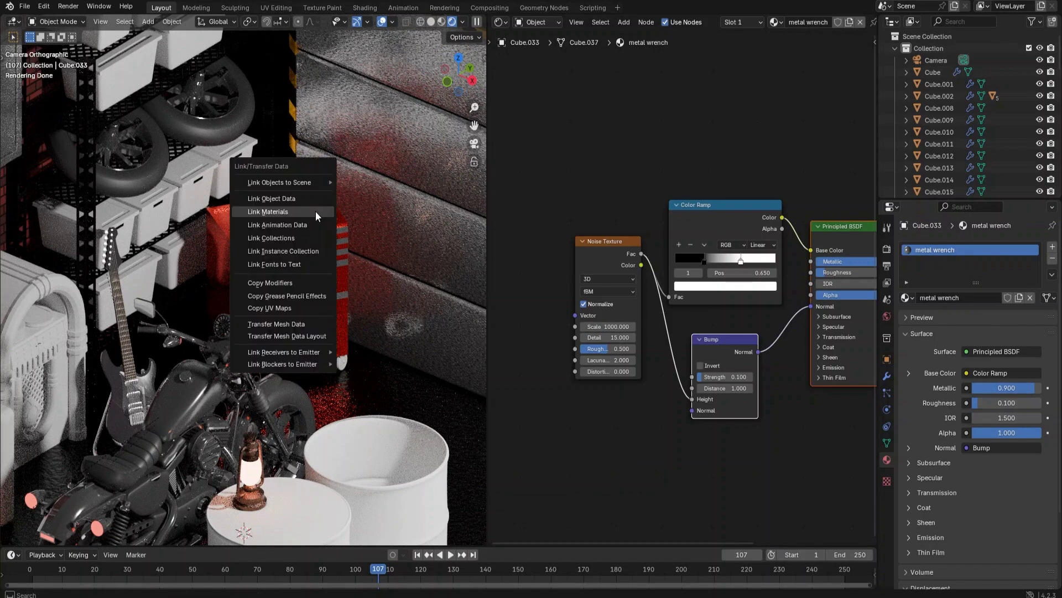
pyautogui.click(315, 212)
# - Link the floor's metal material onto both round wall lamps
pyautogui.click(285, 233)
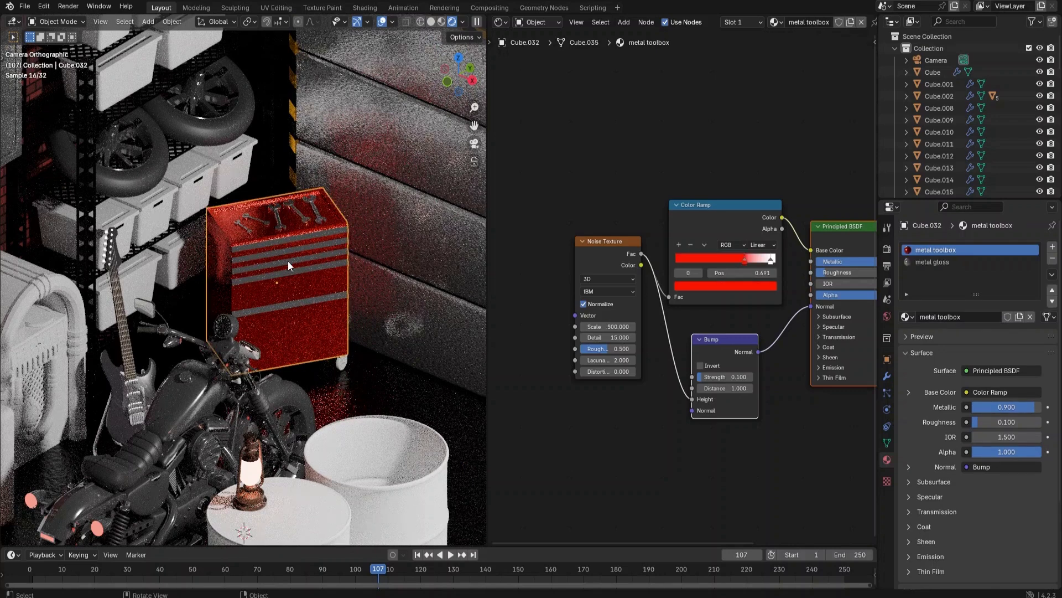
pyautogui.scroll(-5, 288, 260)
pyautogui.click(72, 189)
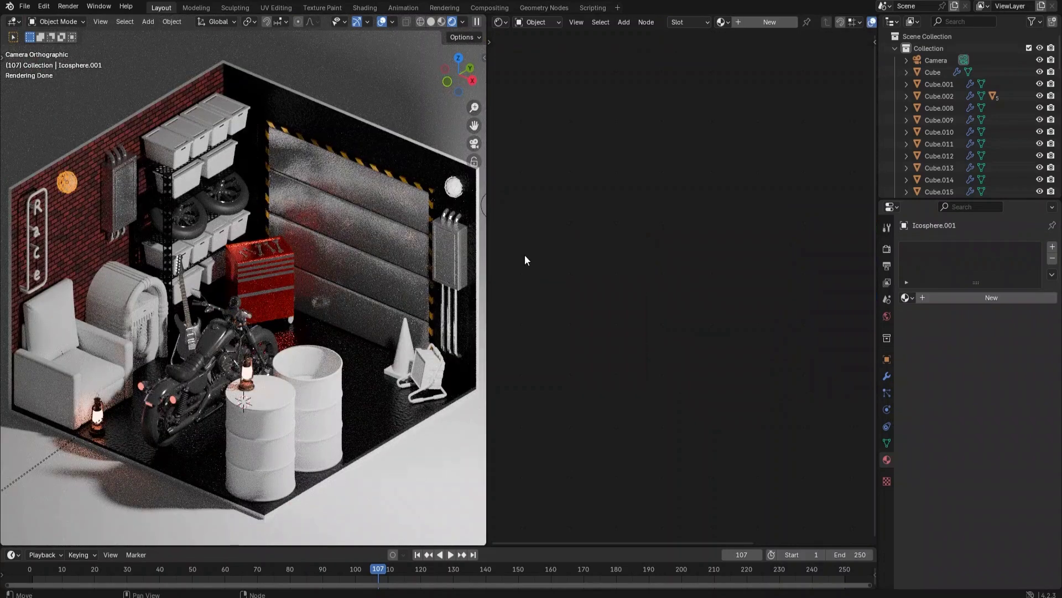
pyautogui.click(450, 193)
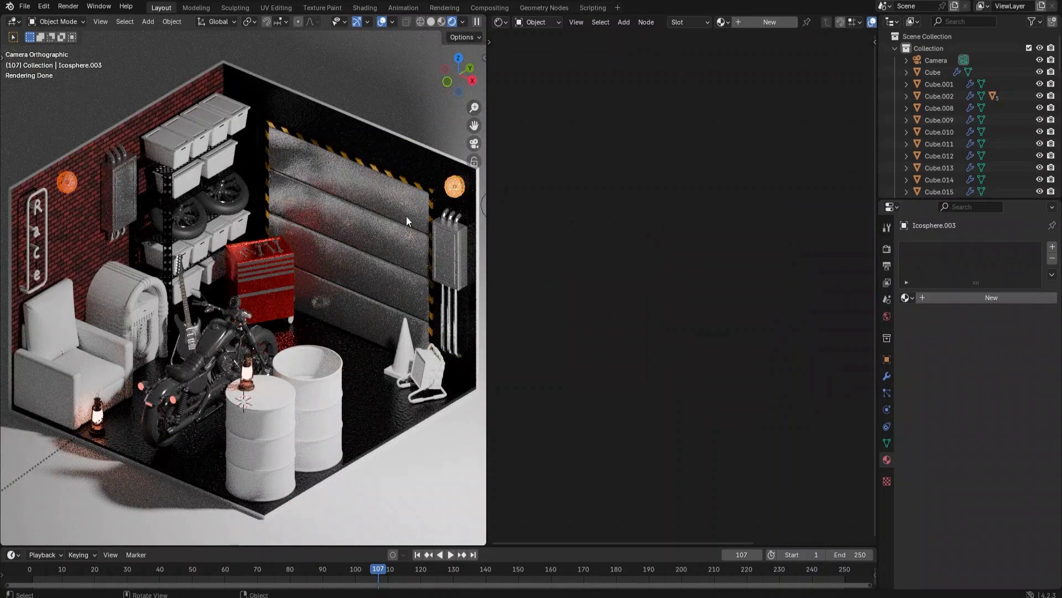
pyautogui.click(360, 379)
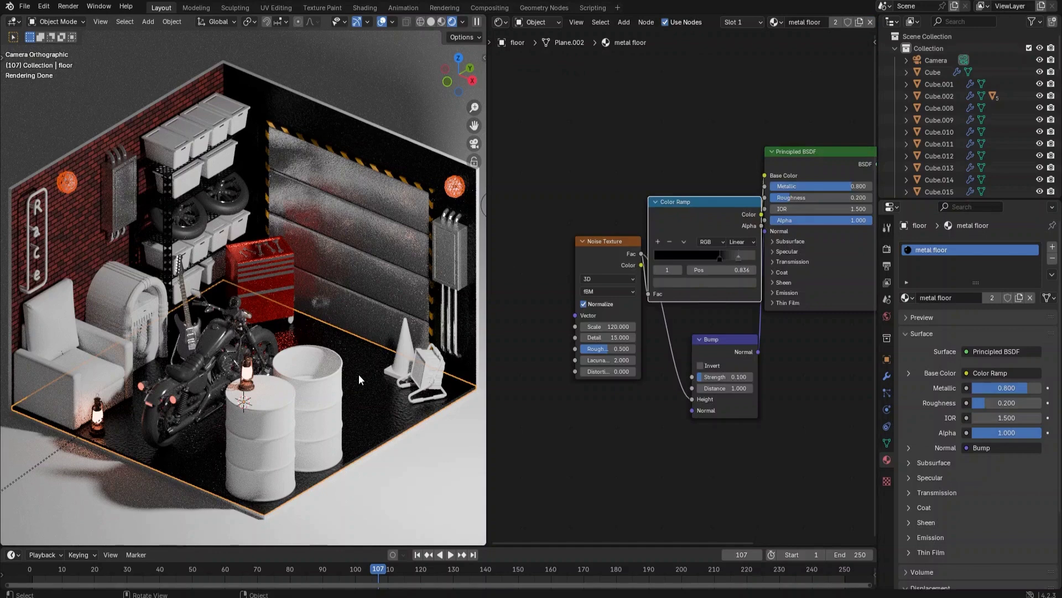
pyautogui.hotkey('ctrl', 'l')
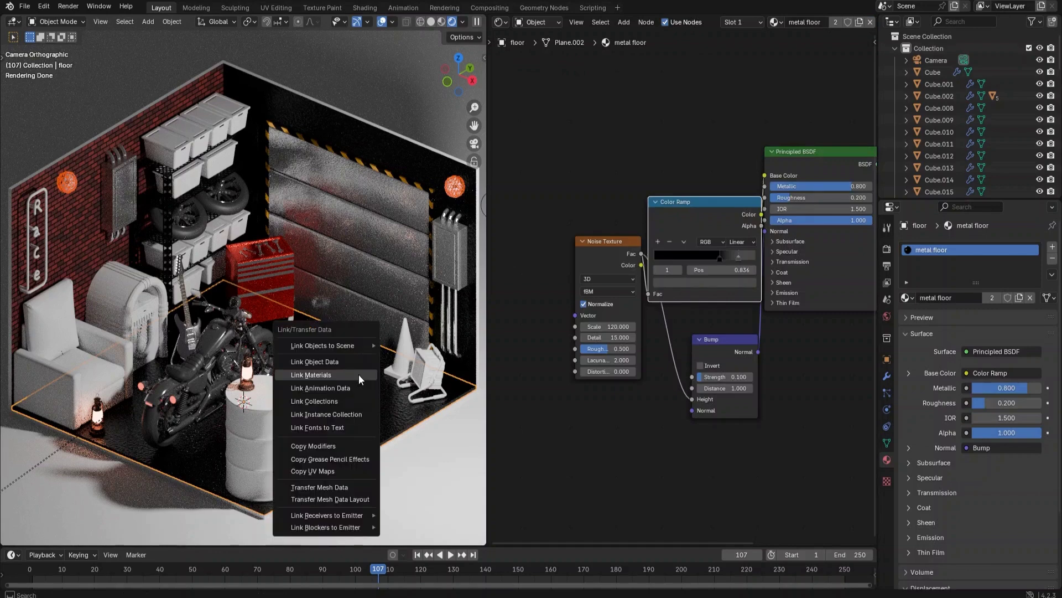
pyautogui.click(359, 374)
# - Create a new material for a storage box on the shelf
pyautogui.click(166, 145)
pyautogui.click(960, 299)
pyautogui.doubleClick(939, 252)
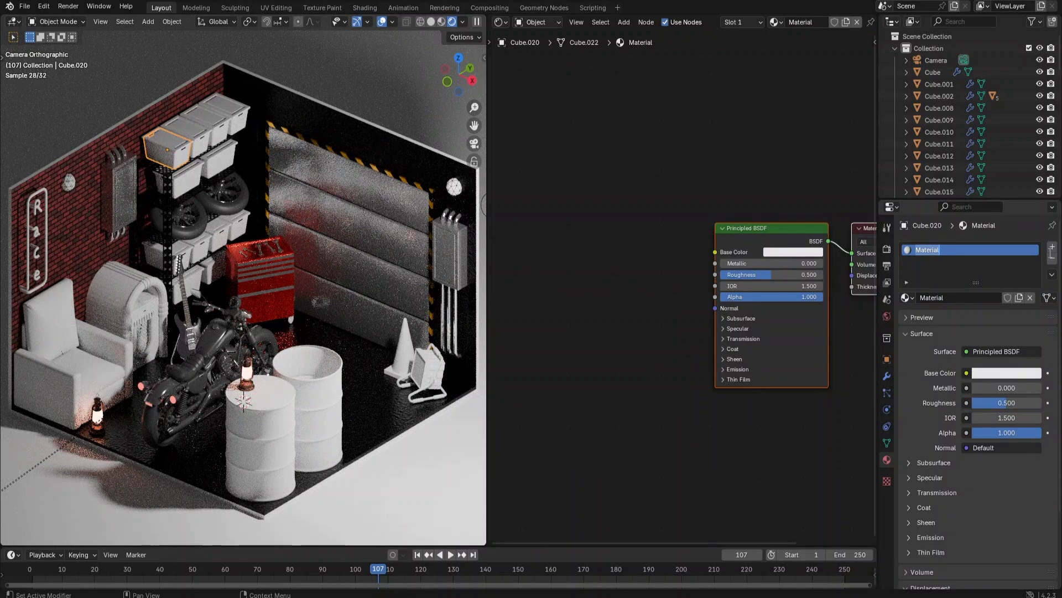
# - Name the box material 'container' with near-black 121212 color, Roughness 0.2 and IOR Level 0.8
pyautogui.write('container')
pyautogui.press('Return')
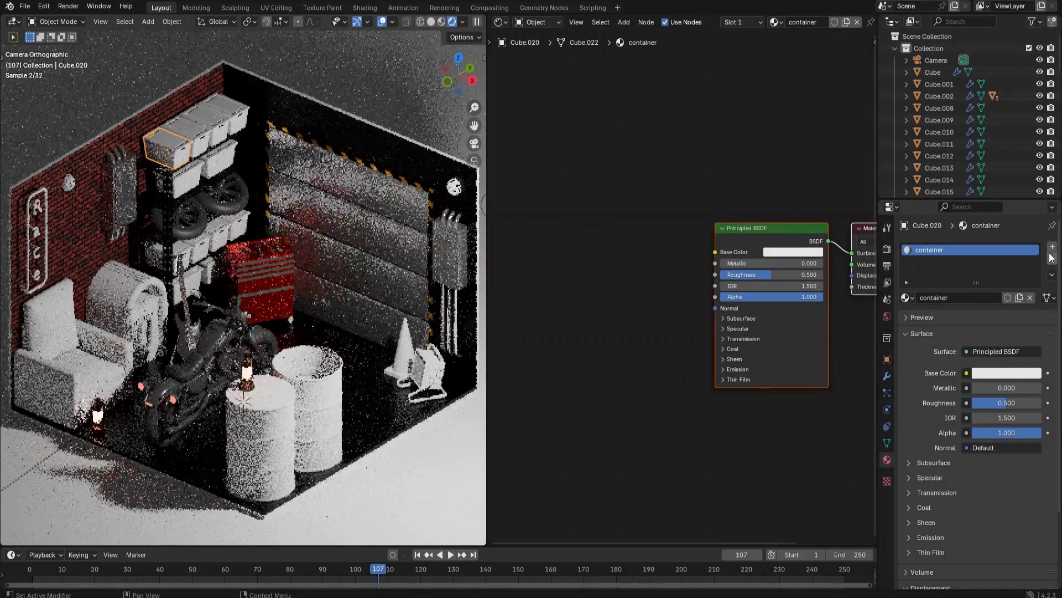
pyautogui.click(799, 252)
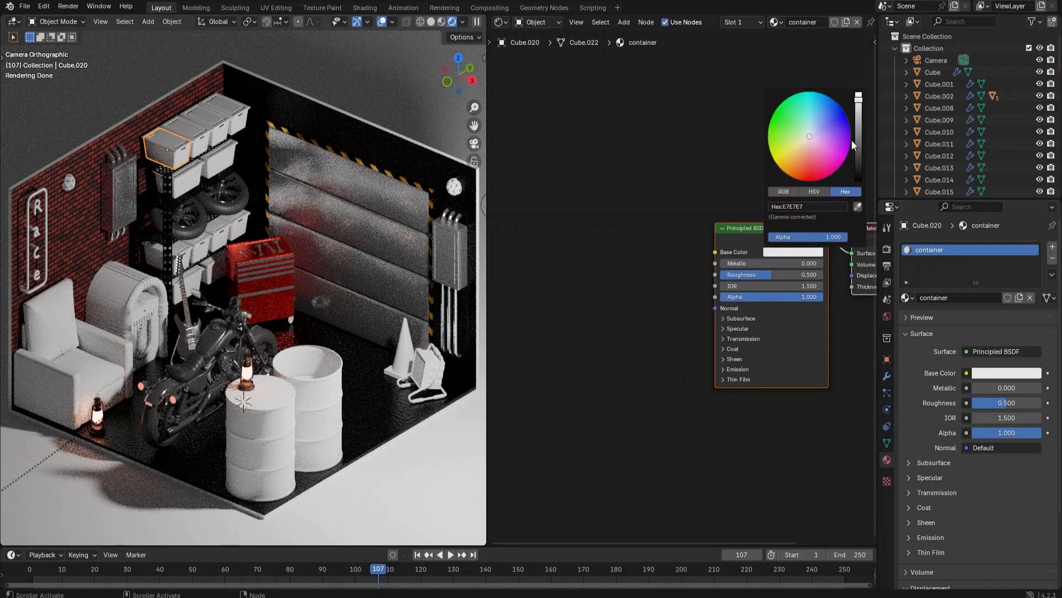
pyautogui.moveTo(858, 133); pyautogui.dragTo(858, 175)
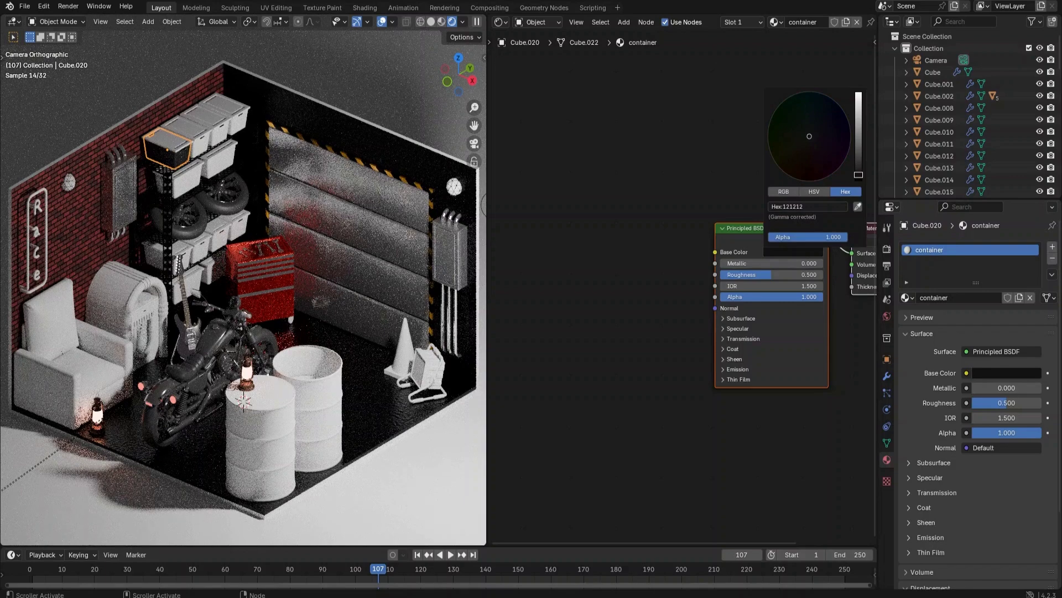
pyautogui.doubleClick(773, 275)
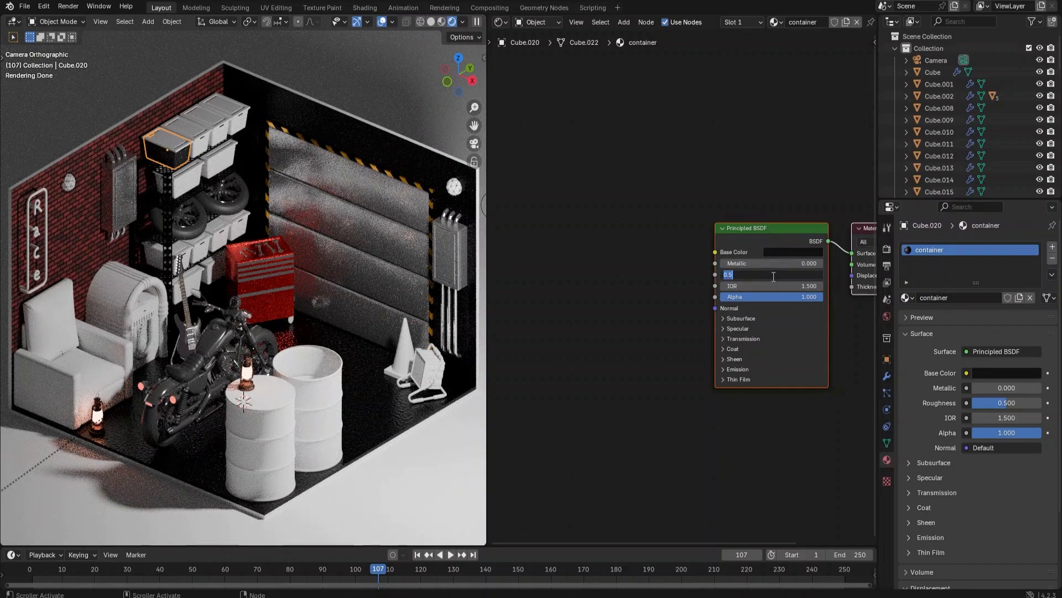
pyautogui.press('Return')
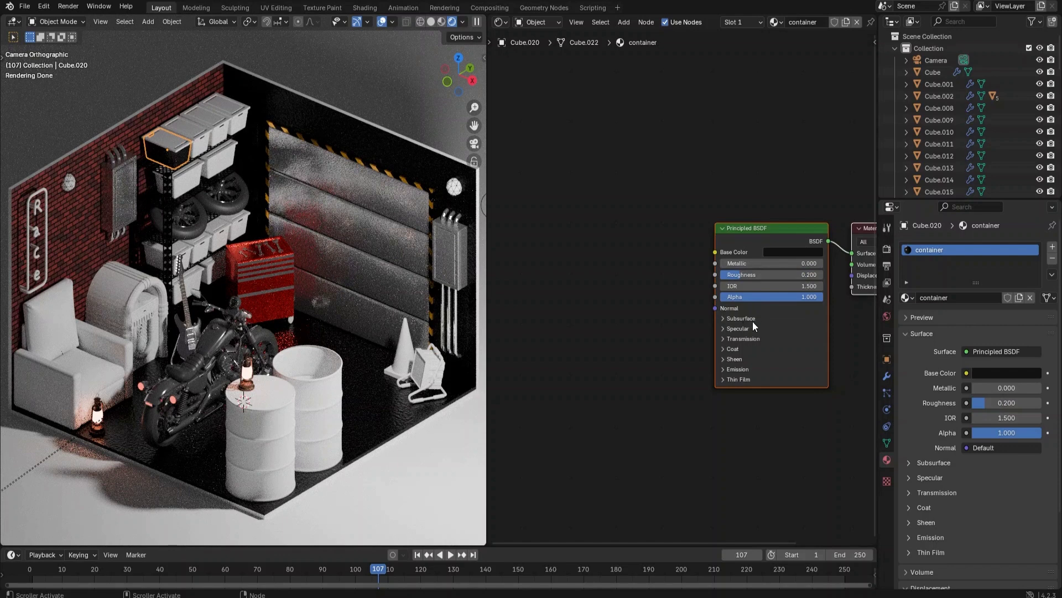
pyautogui.click(723, 328)
pyautogui.doubleClick(765, 354)
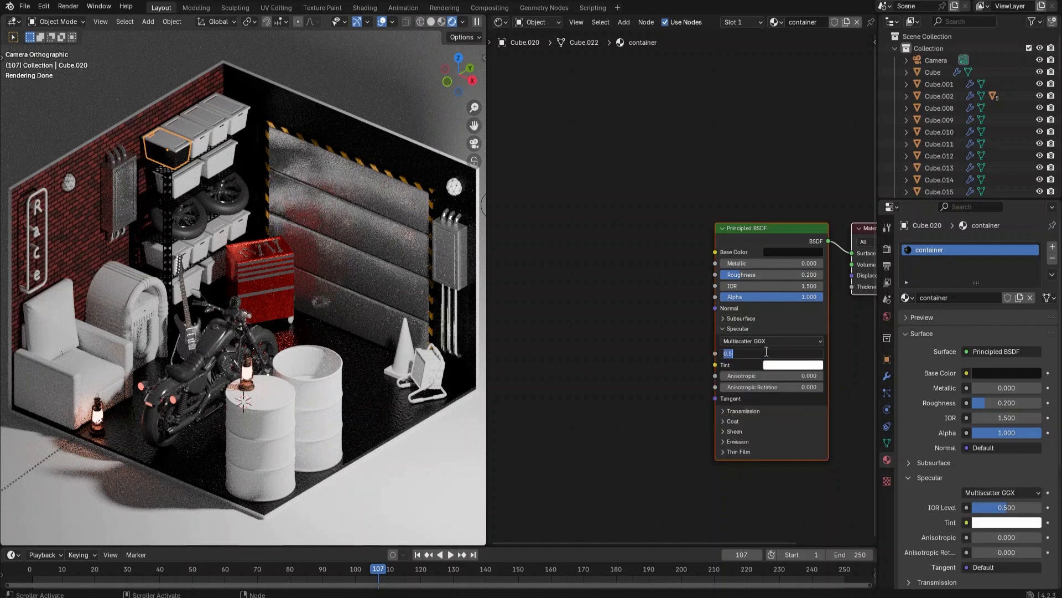
pyautogui.write('.8')
pyautogui.press('Return')
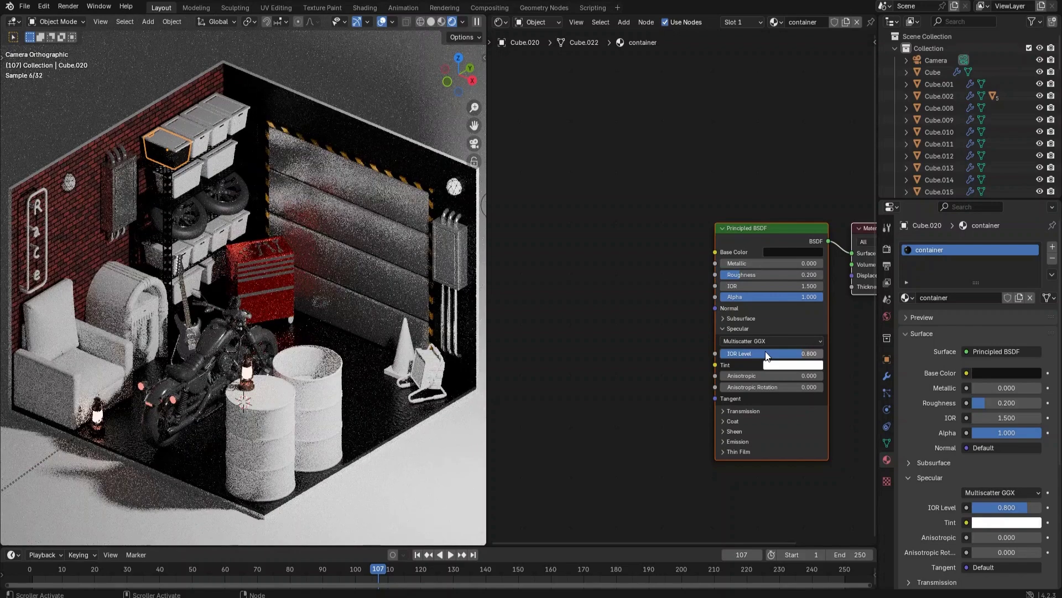
# - Link the container material to the other storage boxes on the shelf
pyautogui.click(191, 178)
pyautogui.keyDown('shift'); pyautogui.click(197, 258); pyautogui.keyUp('shift')
pyautogui.keyDown('shift'); pyautogui.click(187, 261); pyautogui.keyUp('shift')
pyautogui.keyDown('shift'); pyautogui.click(201, 279); pyautogui.keyUp('shift')
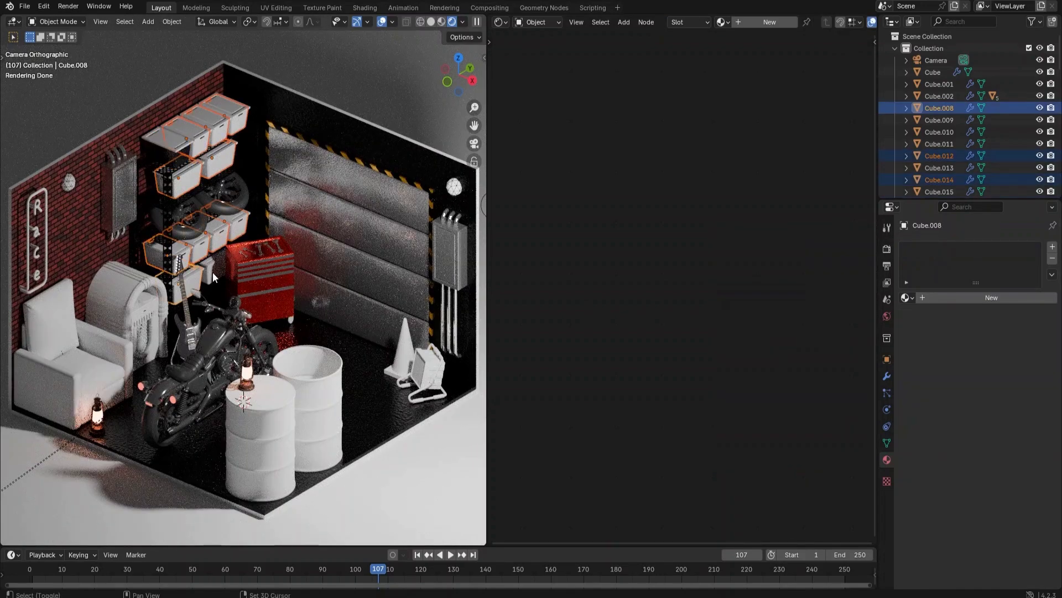
pyautogui.keyDown('shift'); pyautogui.click(213, 273); pyautogui.keyUp('shift')
pyautogui.keyDown('shift'); pyautogui.click(160, 157); pyautogui.keyUp('shift')
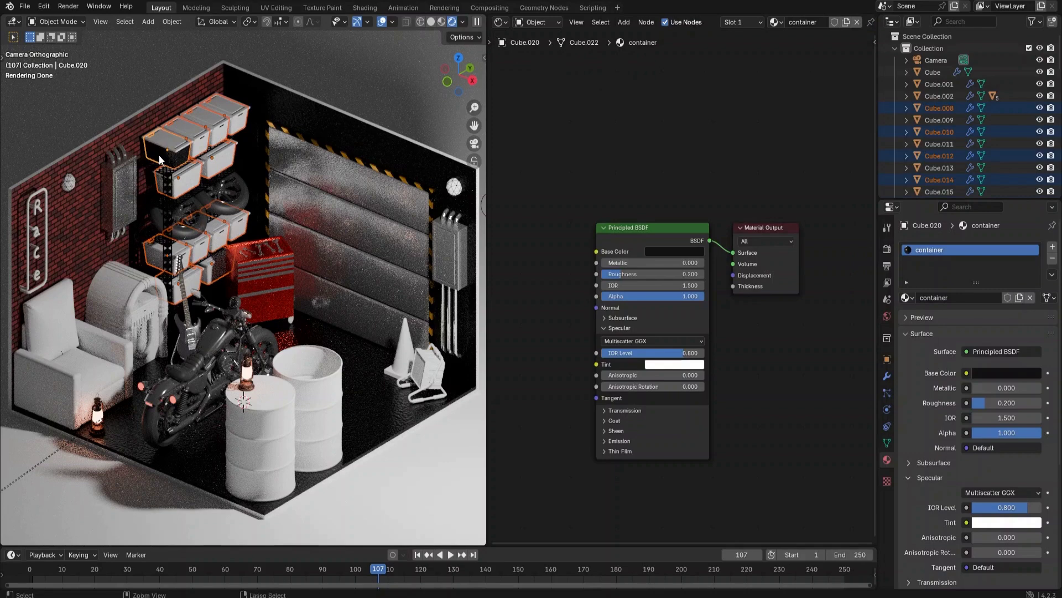
pyautogui.hotkey('ctrl', 'l')
pyautogui.click(158, 155)
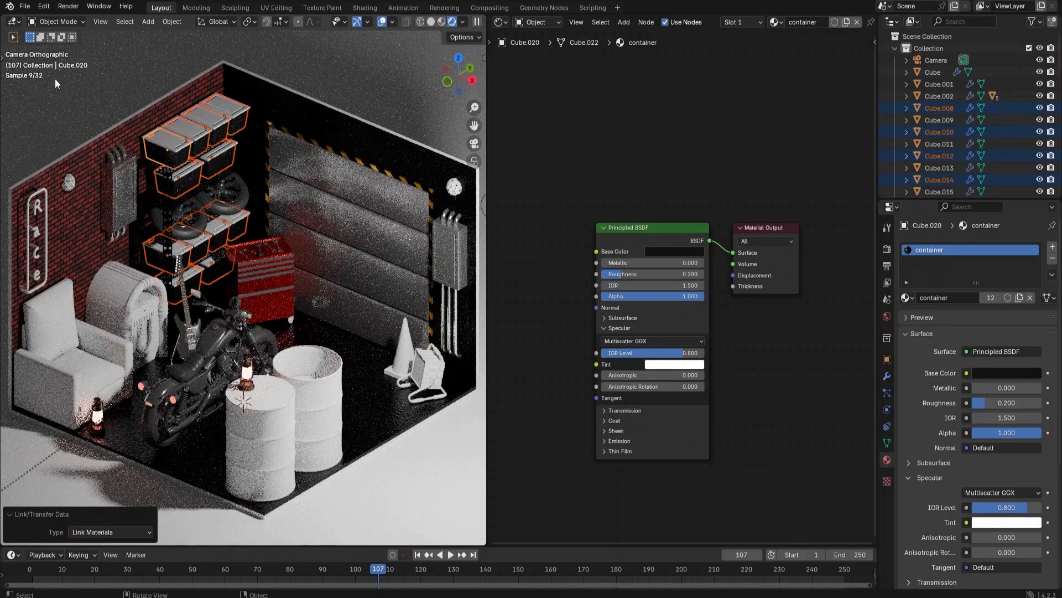
# - Share the container material with a box lid and give the lid its own copy
pyautogui.click(160, 138)
pyautogui.keyDown('shift'); pyautogui.click(173, 157); pyautogui.keyUp('shift')
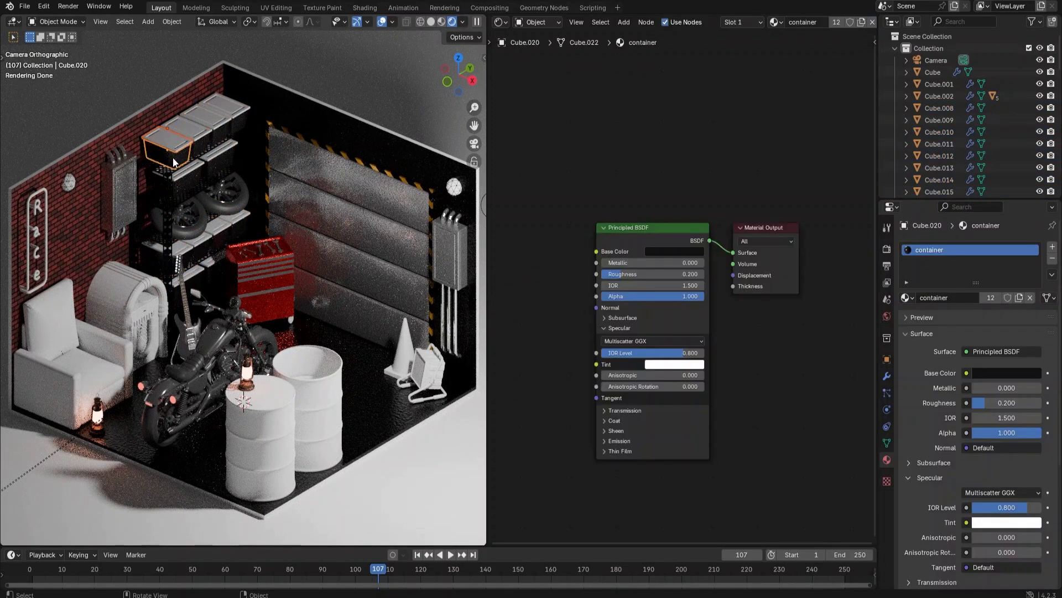
pyautogui.hotkey('ctrl', 'l')
pyautogui.click(173, 157)
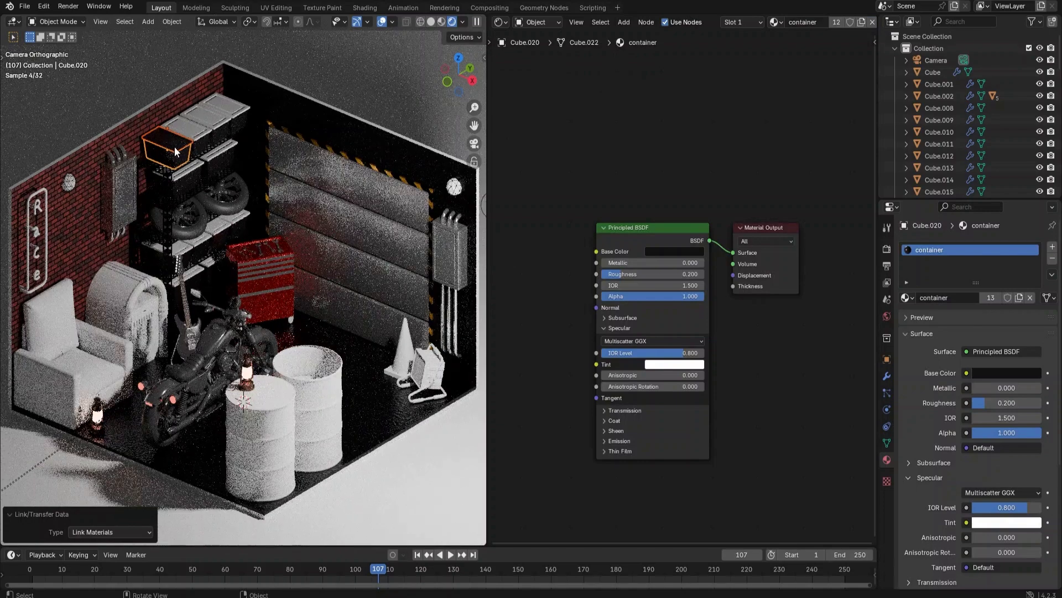
pyautogui.click(166, 138)
pyautogui.click(1008, 298)
# - Rename the lid material 'container lid 1' and make its base color bright red
pyautogui.doubleClick(1019, 249)
pyautogui.write('con')
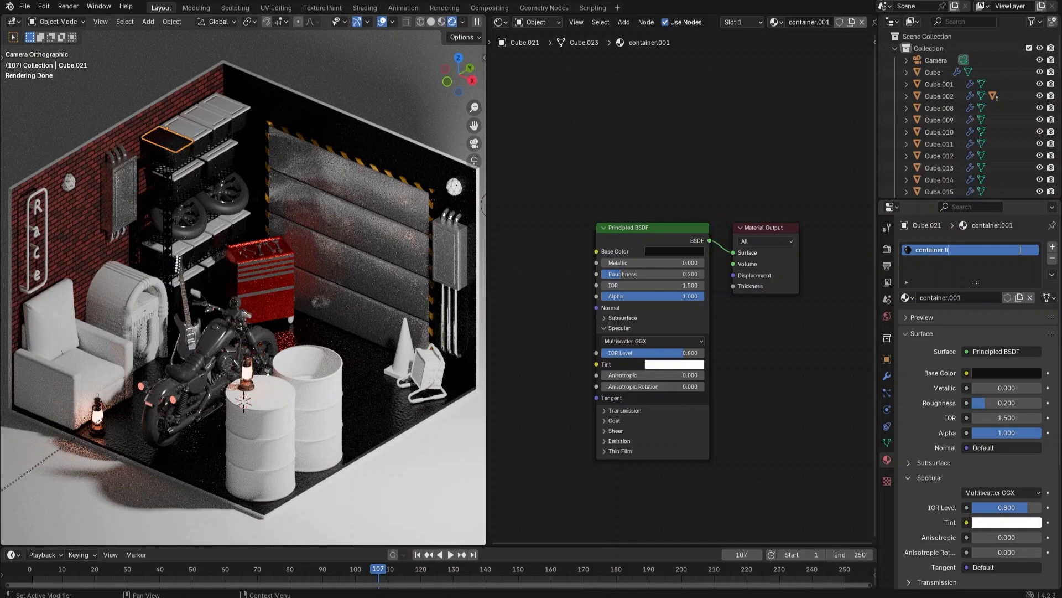
pyautogui.press('Return')
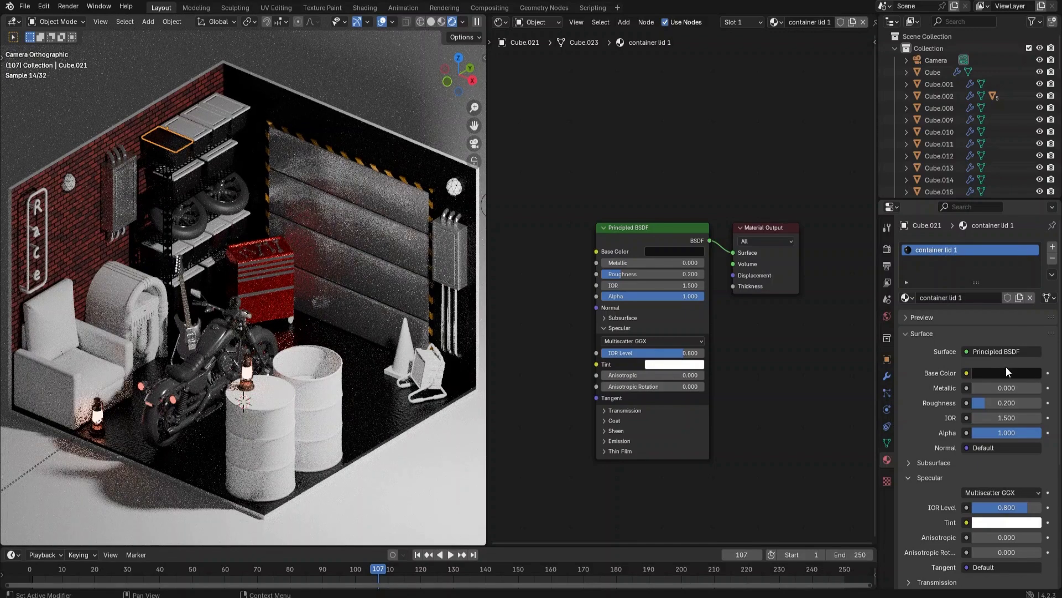
pyautogui.click(1006, 370)
pyautogui.click(1032, 221)
pyautogui.moveTo(995, 244); pyautogui.dragTo(973, 278)
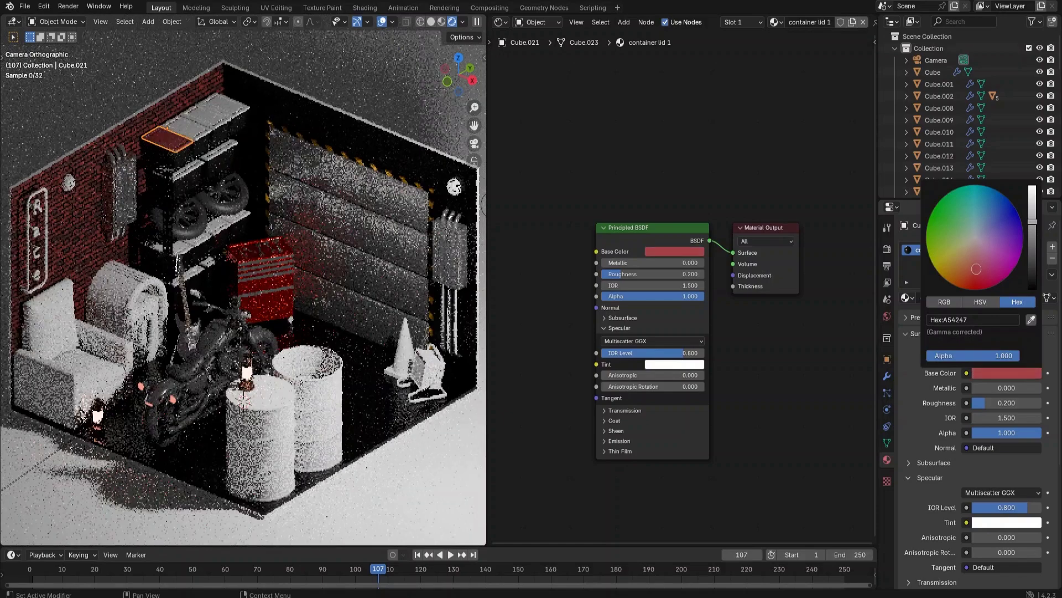
pyautogui.moveTo(1032, 221); pyautogui.dragTo(1031, 200)
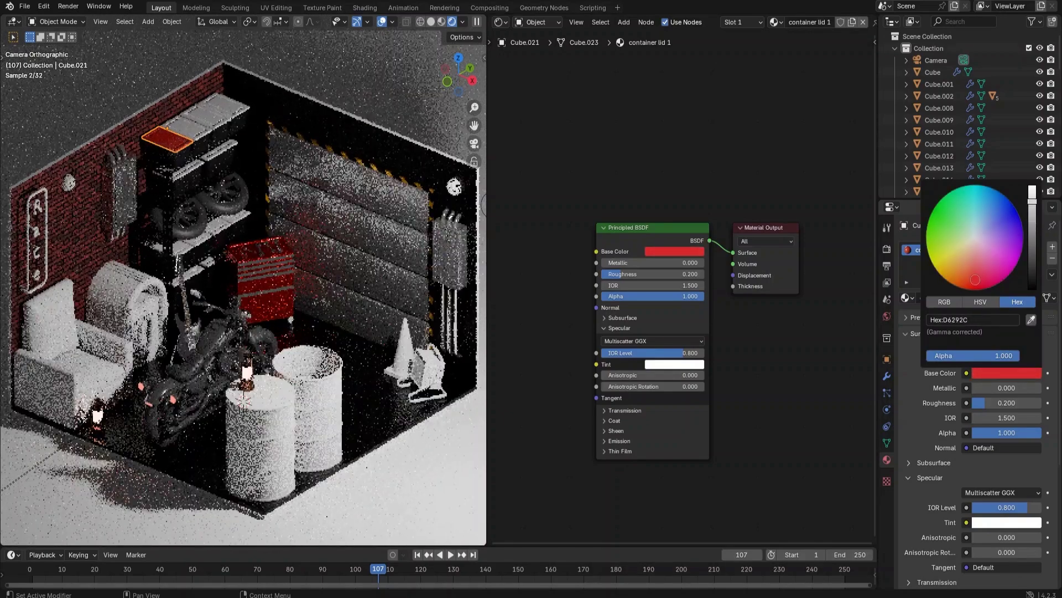
# - Link the container lid 1 material to the other grey lids
pyautogui.keyDown('shift'); pyautogui.click(223, 108); pyautogui.keyUp('shift')
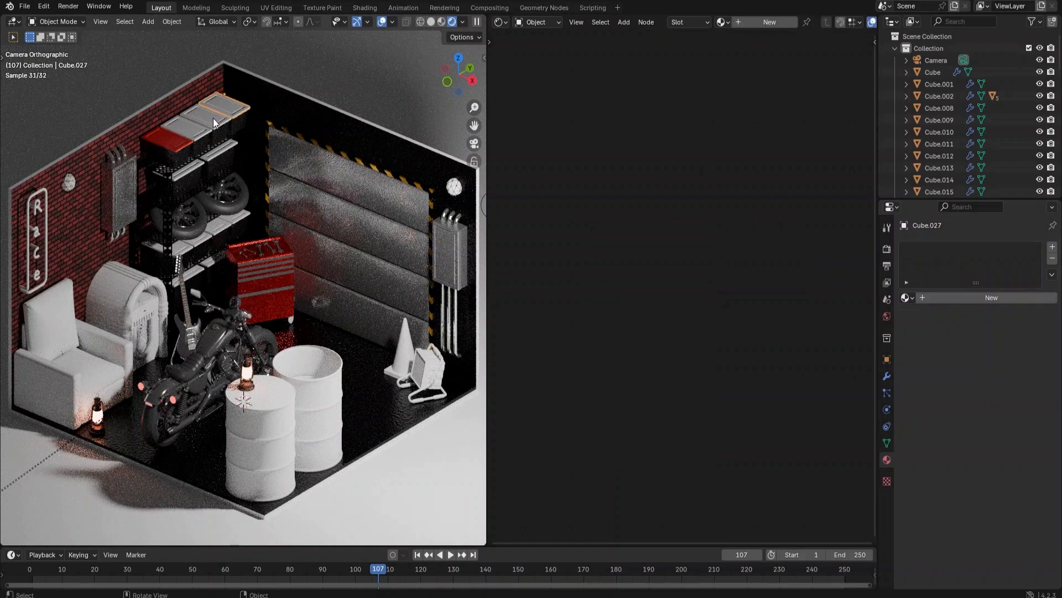
pyautogui.keyDown('shift'); pyautogui.click(217, 152); pyautogui.keyUp('shift')
pyautogui.keyDown('shift'); pyautogui.click(194, 164); pyautogui.keyUp('shift')
pyautogui.keyDown('shift'); pyautogui.click(175, 144); pyautogui.keyUp('shift')
pyautogui.hotkey('ctrl', 'l')
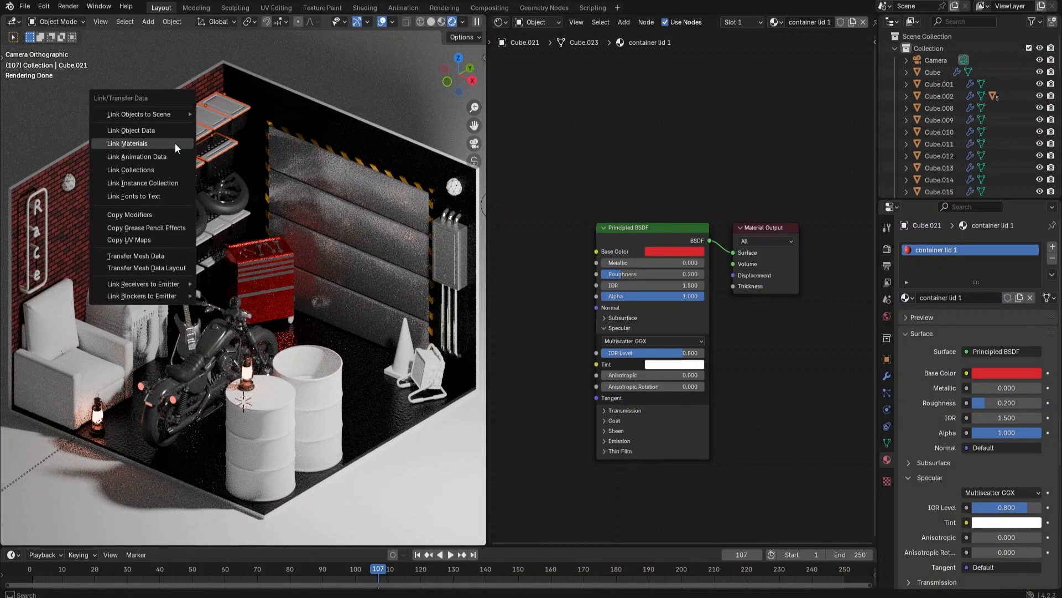
pyautogui.click(175, 143)
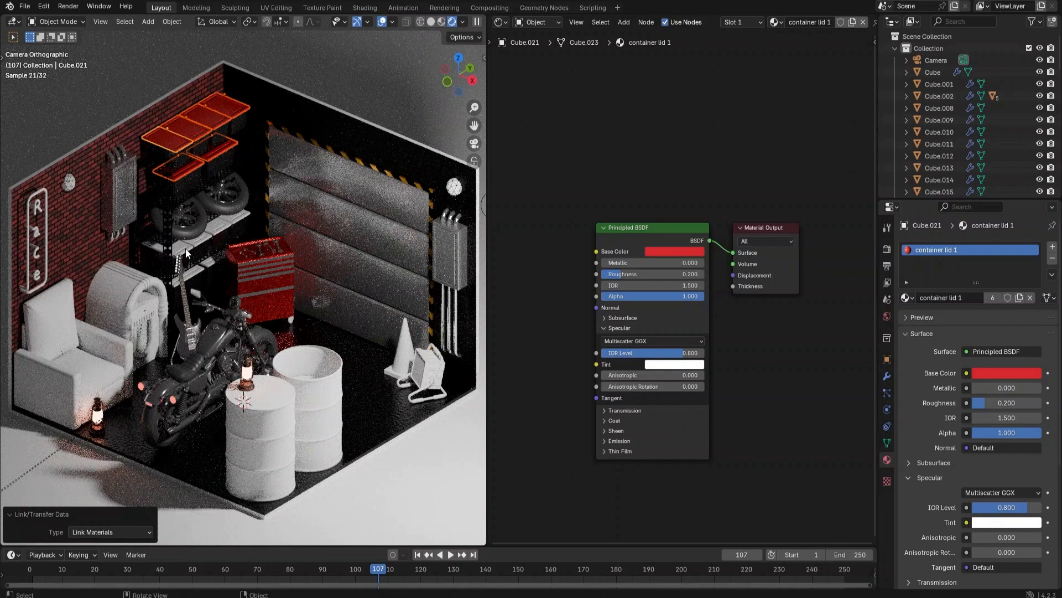
# - Apply the red container lid 1 material to the small shelf plate
pyautogui.click(183, 247)
pyautogui.keyDown('shift'); pyautogui.click(188, 169); pyautogui.keyUp('shift')
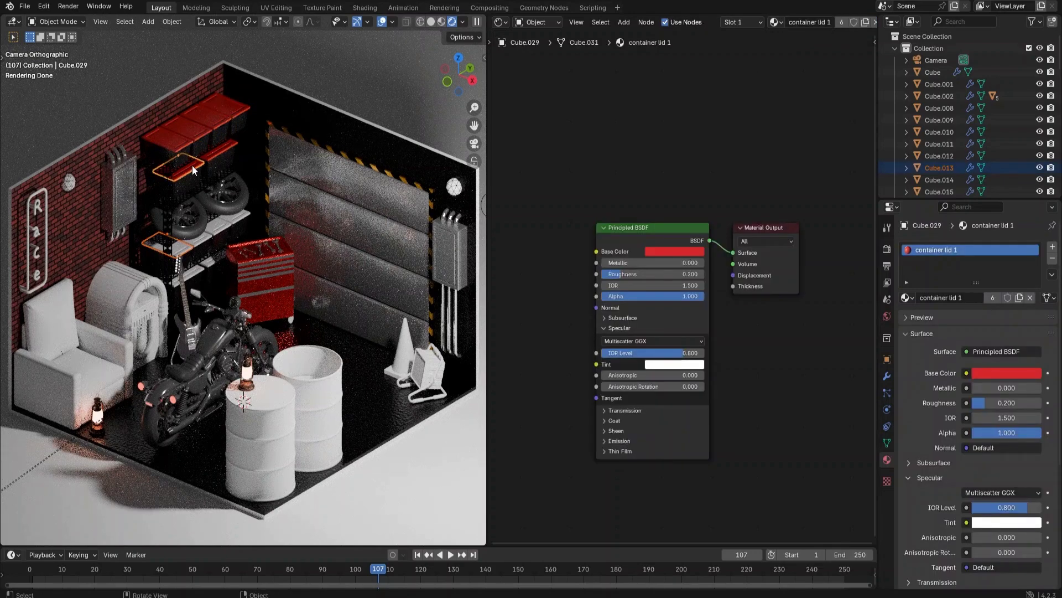
pyautogui.hotkey('ctrl', 'l')
pyautogui.click(192, 165)
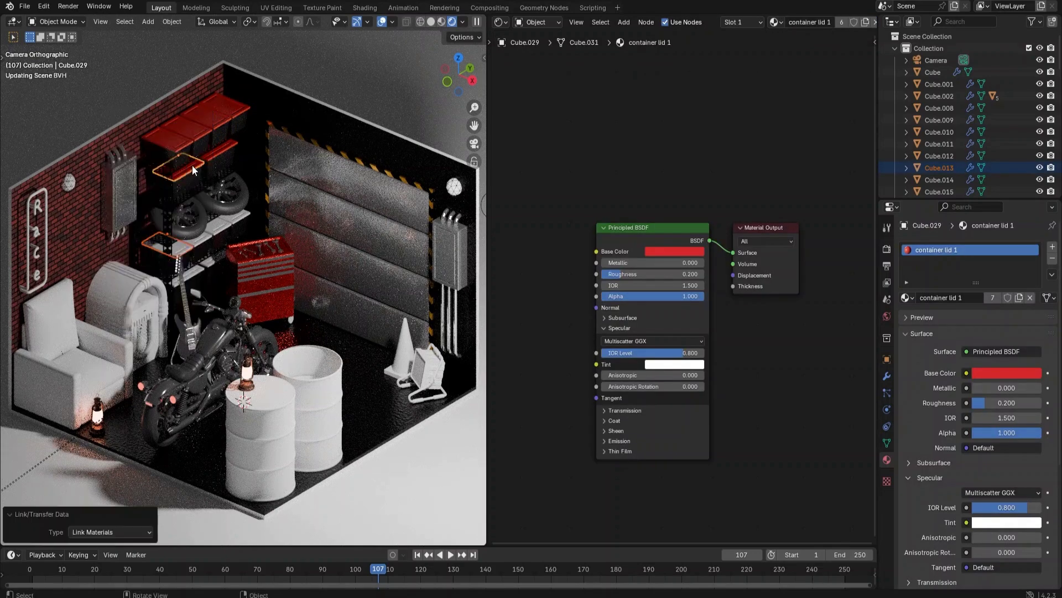
pyautogui.click(939, 168)
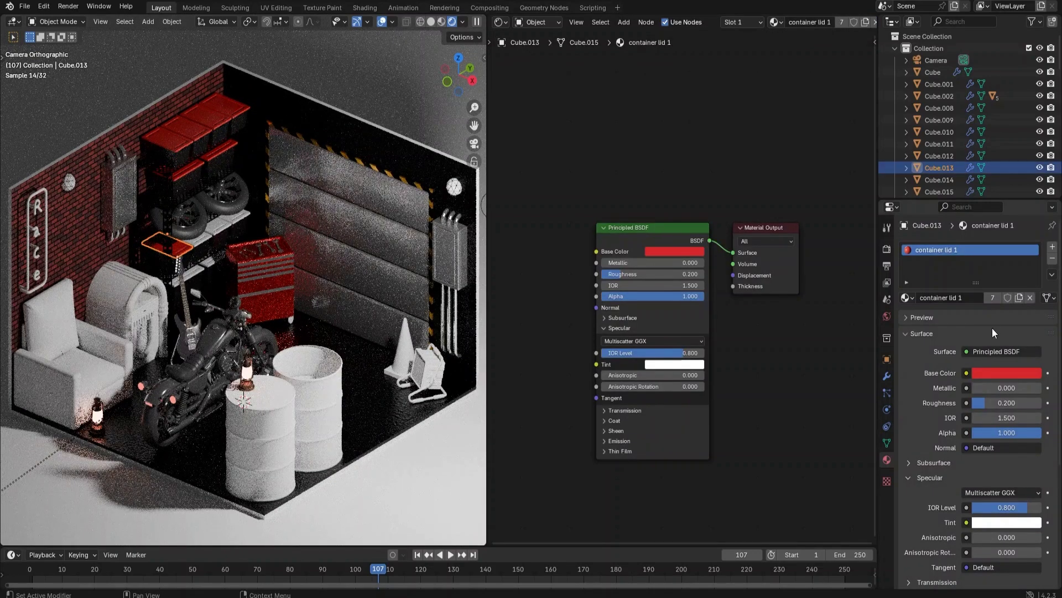
# - Make the shelf plate's material single-user, rename it 'container lid 2' and colour it orange
pyautogui.click(1006, 298)
pyautogui.doubleClick(956, 250)
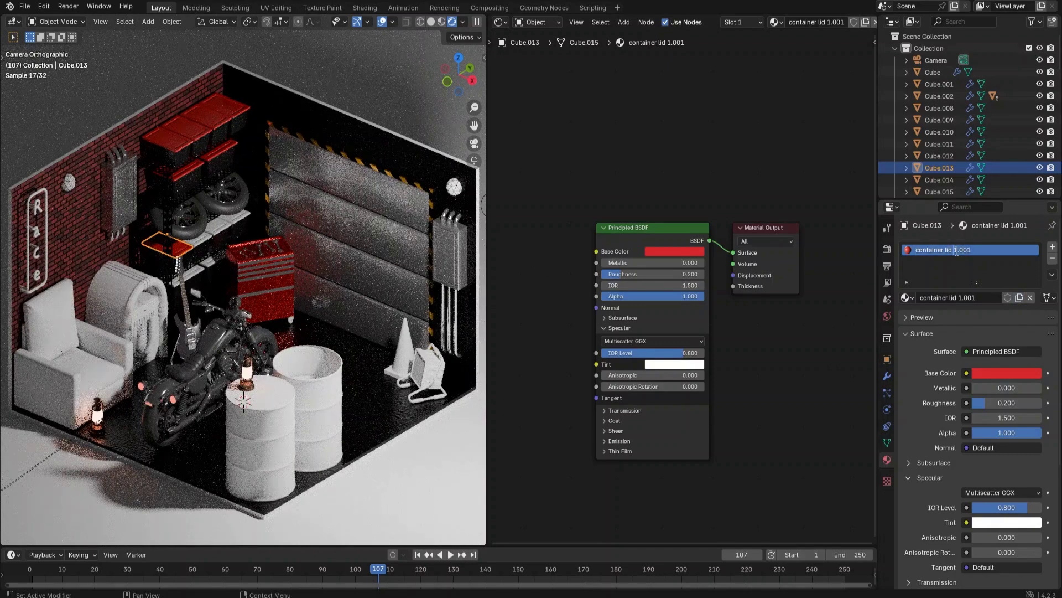
pyautogui.moveTo(955, 250); pyautogui.dragTo(1045, 249)
pyautogui.write('2')
pyautogui.press('Return')
pyautogui.click(999, 374)
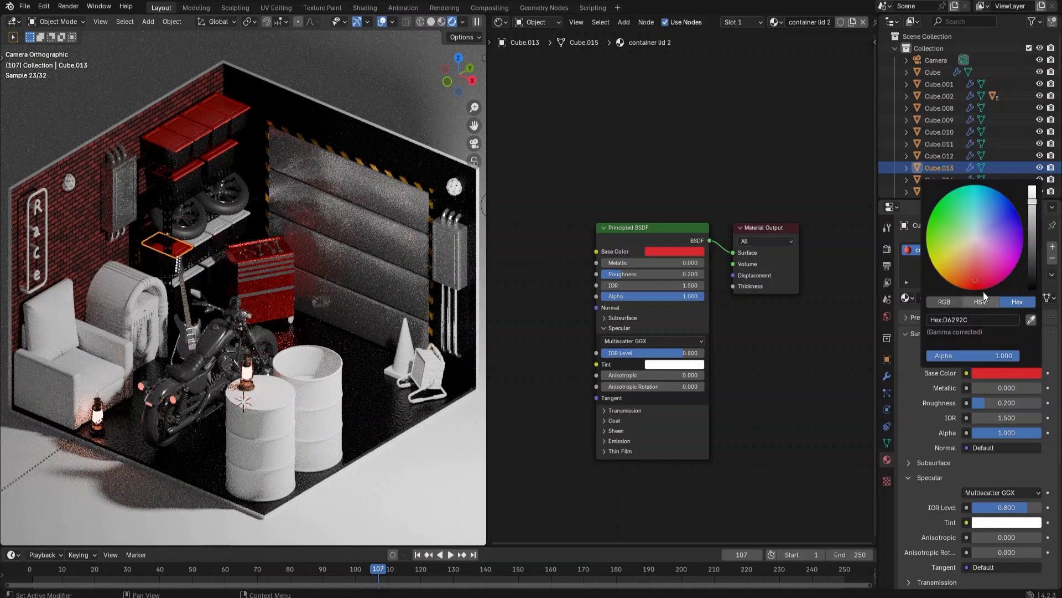
pyautogui.click(966, 272)
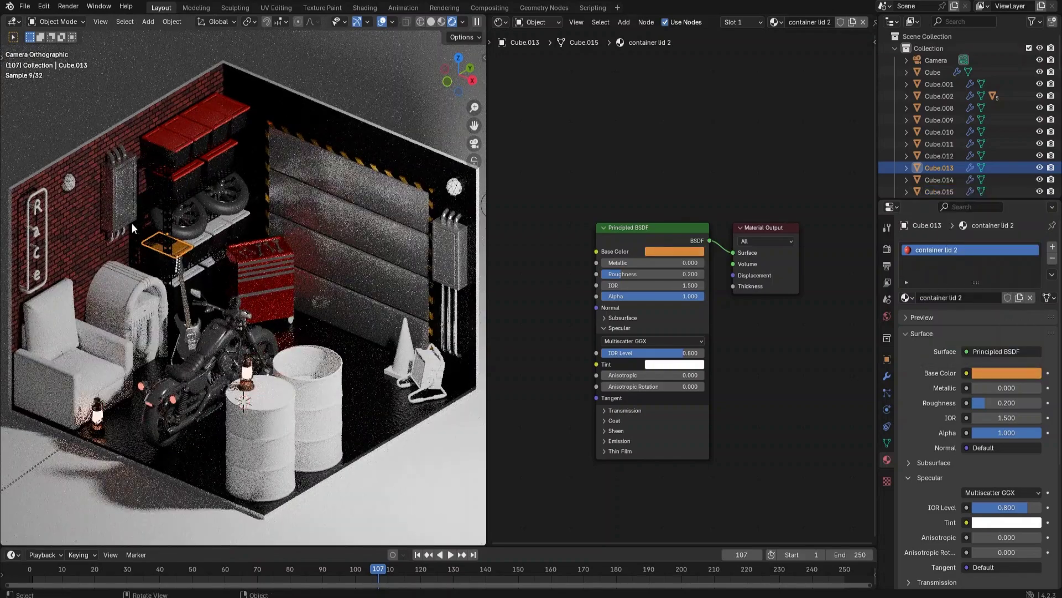
# - Link the orange container lid 2 material onto the other shelf planks and frame the camera view
pyautogui.scroll(3, 214, 267)
pyautogui.click(182, 250)
pyautogui.keyDown('shift'); pyautogui.click(168, 252); pyautogui.keyUp('shift')
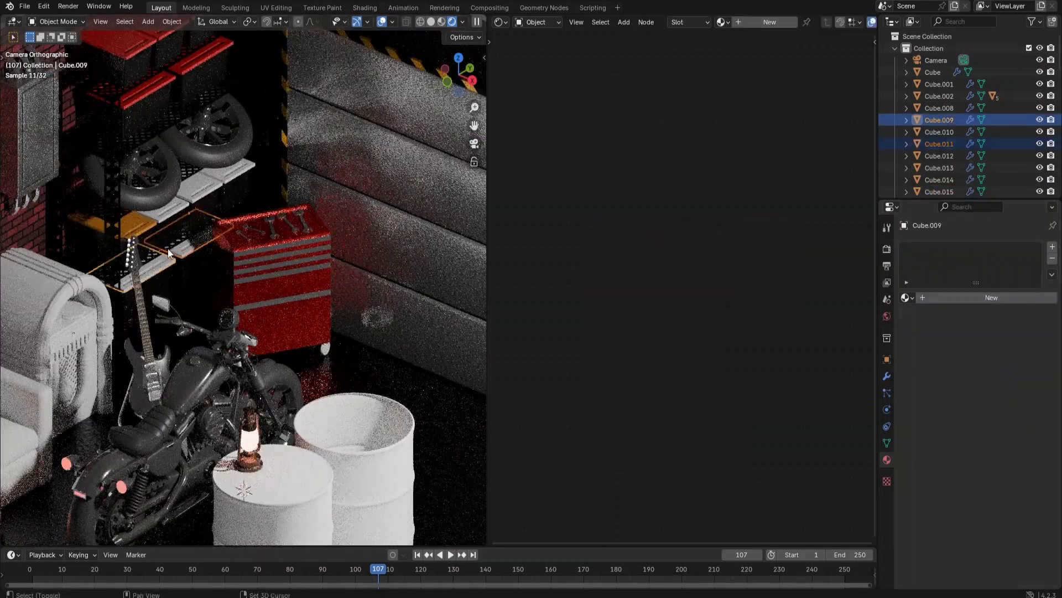
pyautogui.keyDown('shift'); pyautogui.click(228, 176); pyautogui.keyUp('shift')
pyautogui.keyDown('shift'); pyautogui.click(143, 219); pyautogui.keyUp('shift')
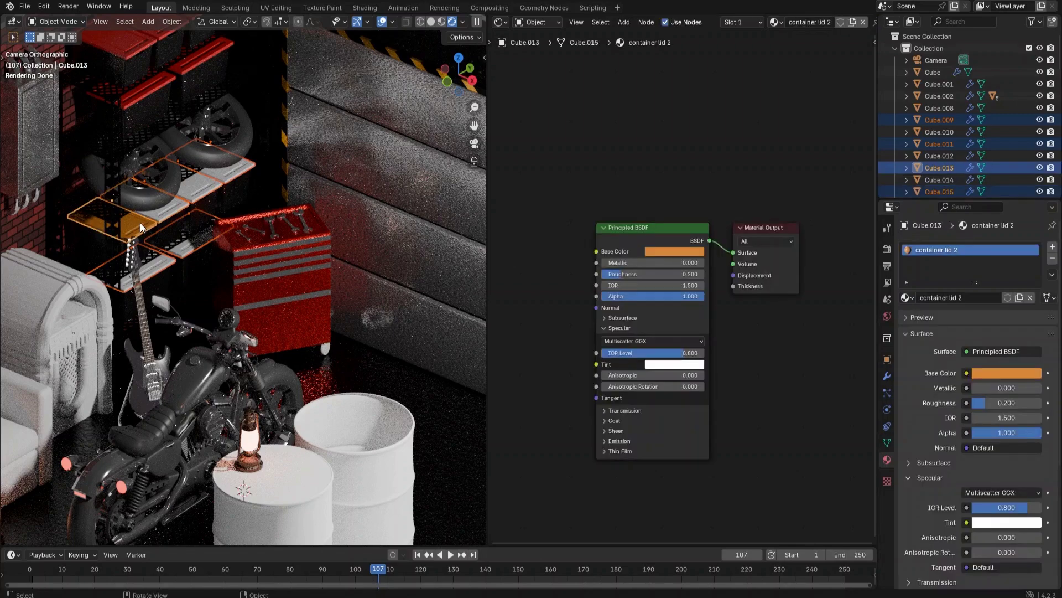
pyautogui.hotkey('ctrl', 'l')
pyautogui.click(141, 222)
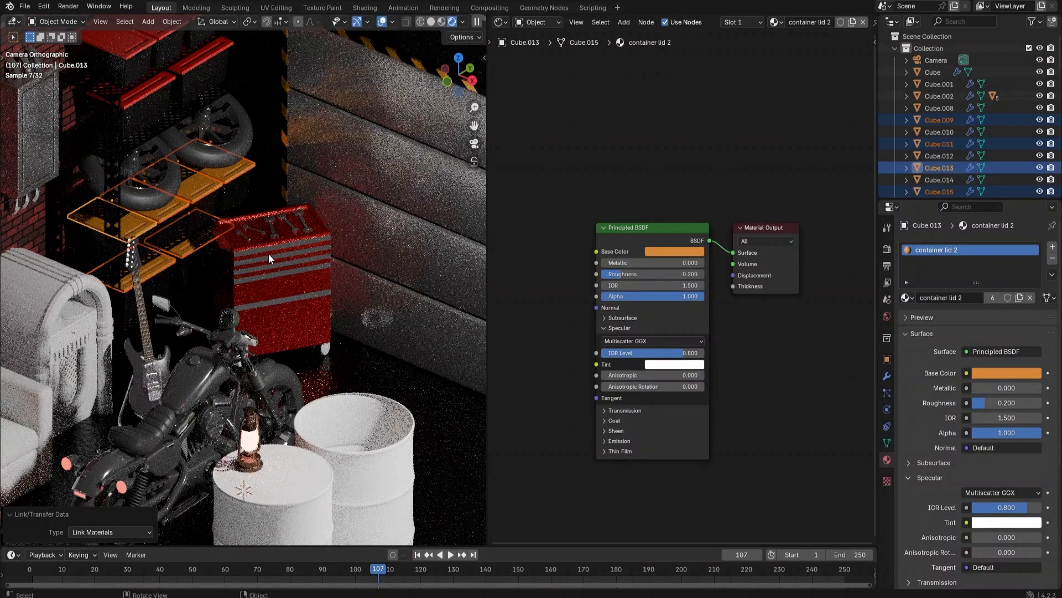
pyautogui.press('Home')
pyautogui.click(341, 98)
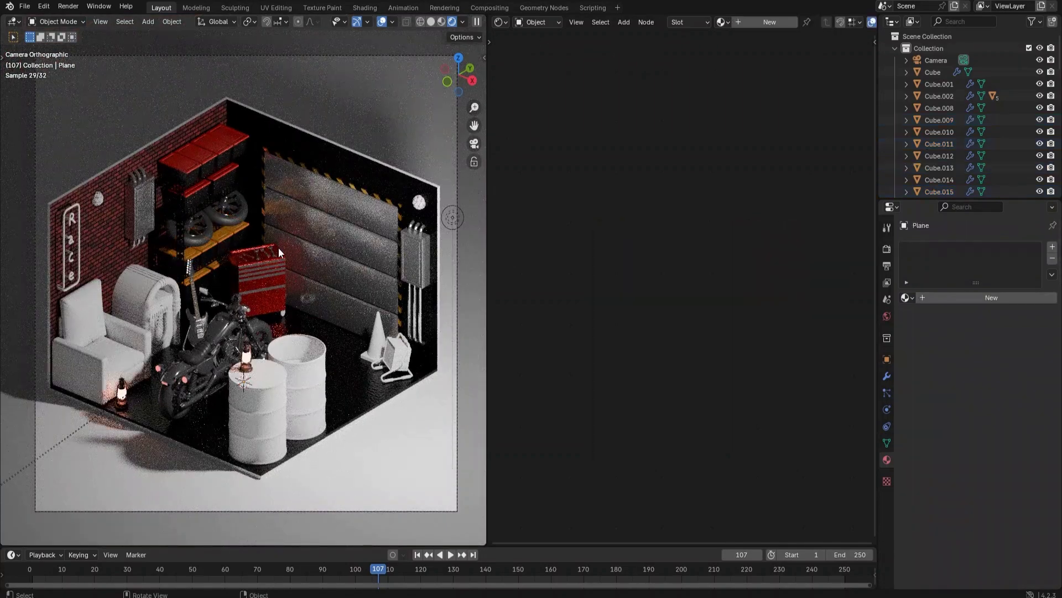
# - Link the floor's dark metal floor material onto both oil barrels
pyautogui.click(273, 429)
pyautogui.keyDown('shift'); pyautogui.click(322, 401); pyautogui.keyUp('shift')
pyautogui.keyDown('shift'); pyautogui.click(348, 390); pyautogui.keyUp('shift')
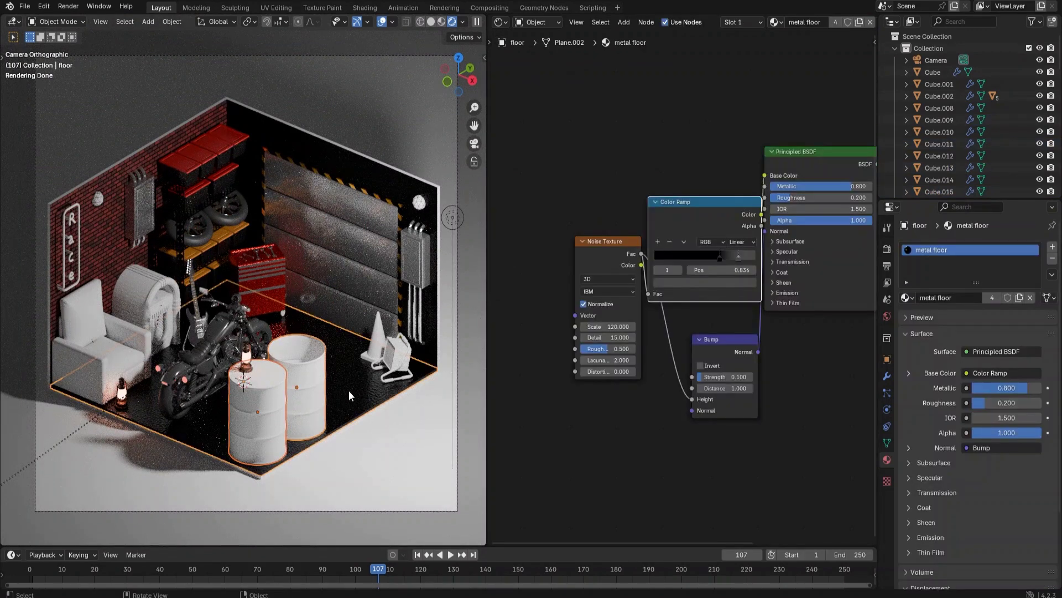
pyautogui.hotkey('ctrl', 'l')
pyautogui.click(348, 391)
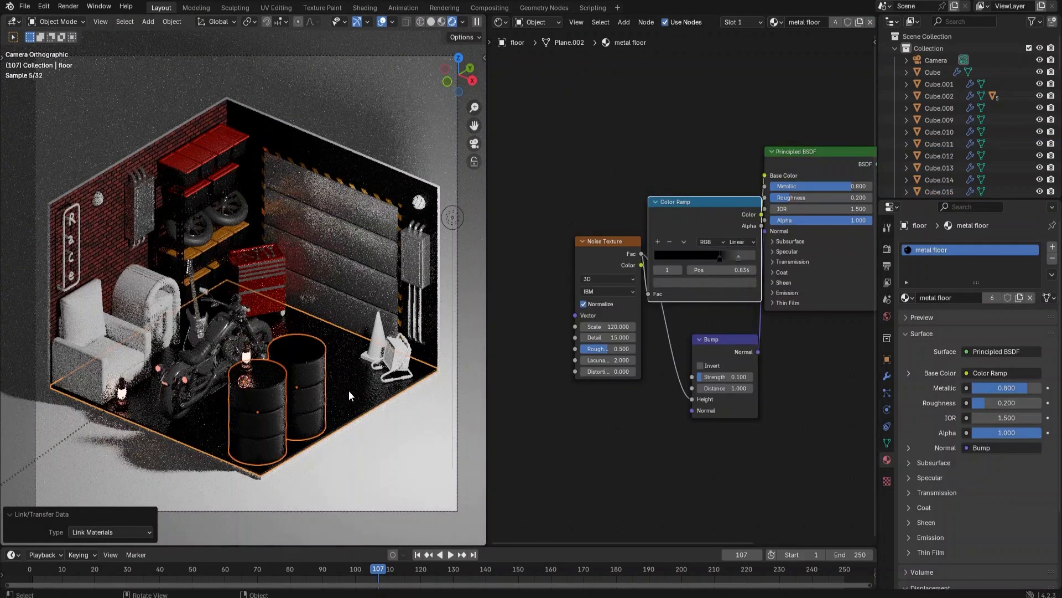
# - Select the armchair cushion (Cube.007), which still has no material
pyautogui.click(267, 426)
pyautogui.scroll(3, 269, 430)
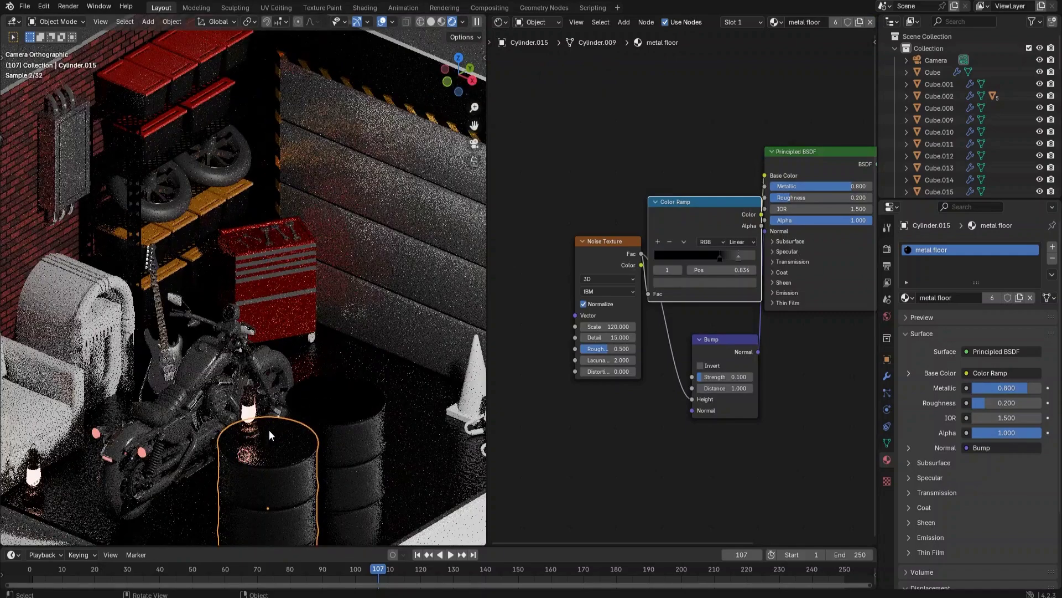
pyautogui.scroll(-1, 338, 427)
pyautogui.click(337, 427)
pyautogui.click(63, 335)
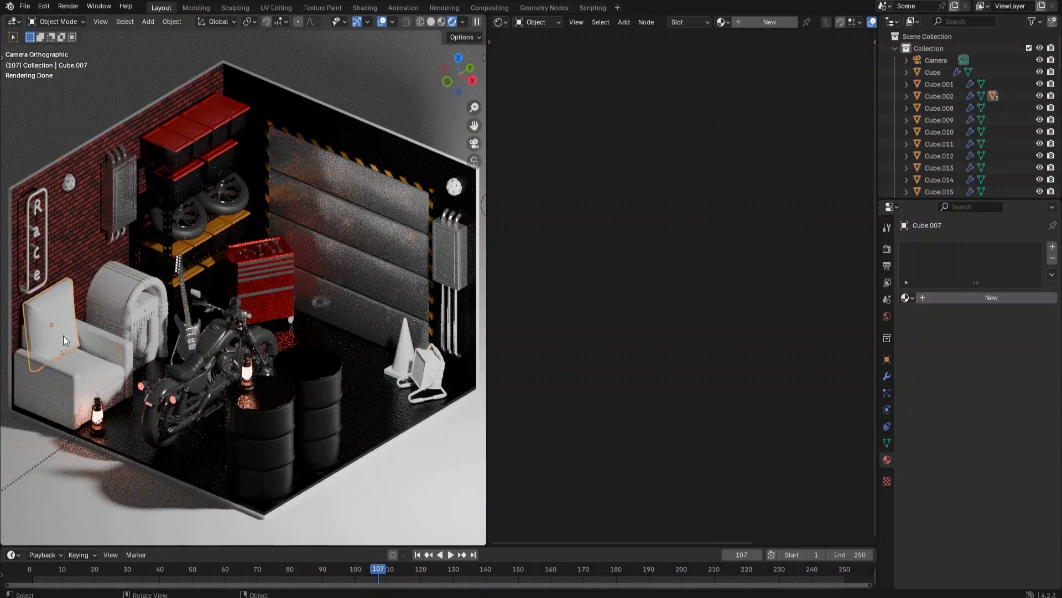
# - Create a new cushion material named 'couch' with roughness 0.2
pyautogui.click(965, 299)
pyautogui.doubleClick(927, 250)
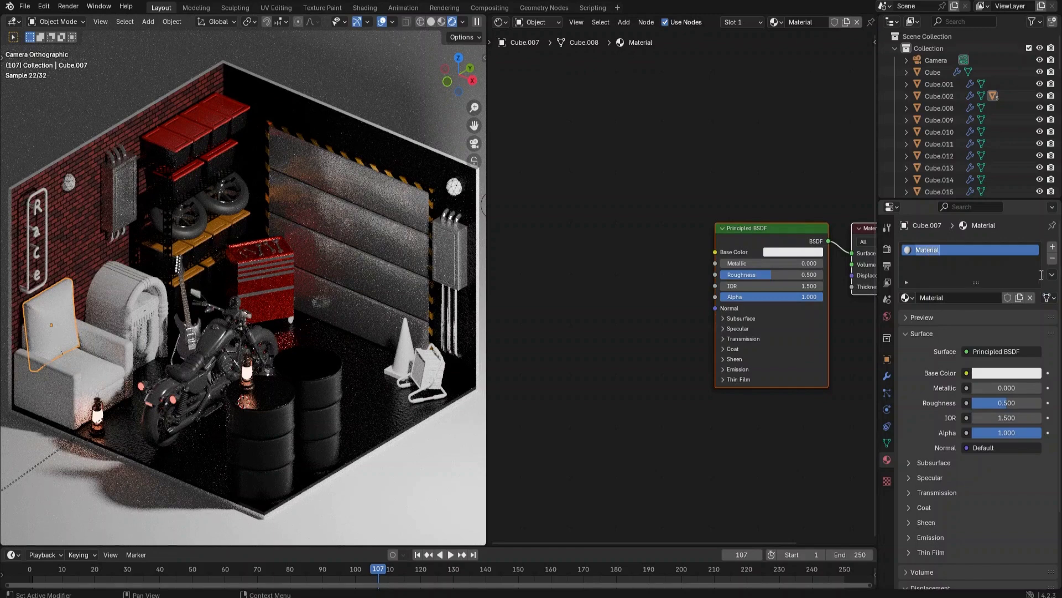
pyautogui.write('couch')
pyautogui.press('Return')
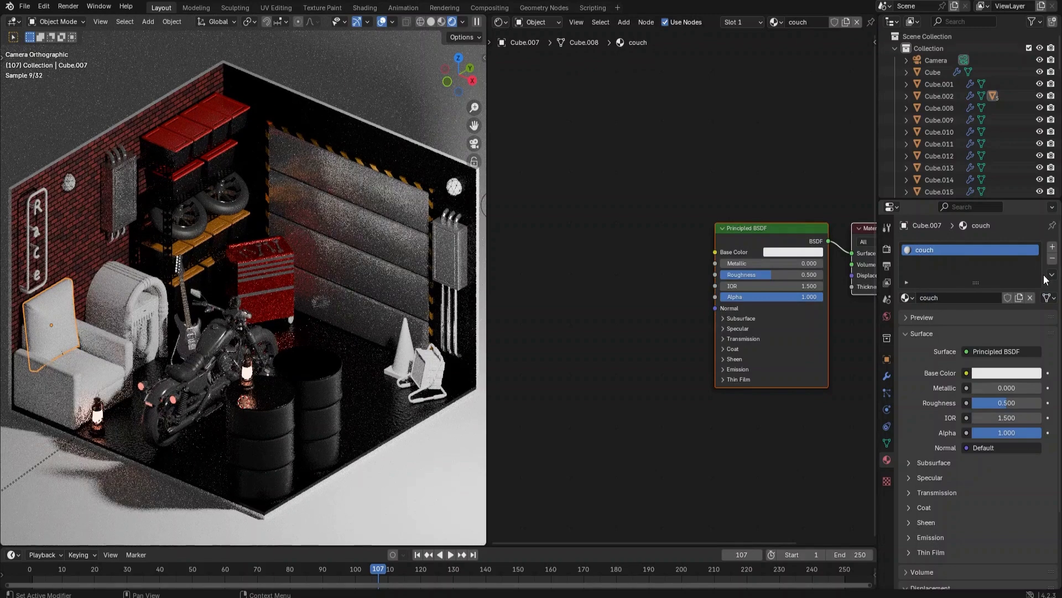
pyautogui.click(1018, 403)
pyautogui.write('0.2')
pyautogui.press('Return')
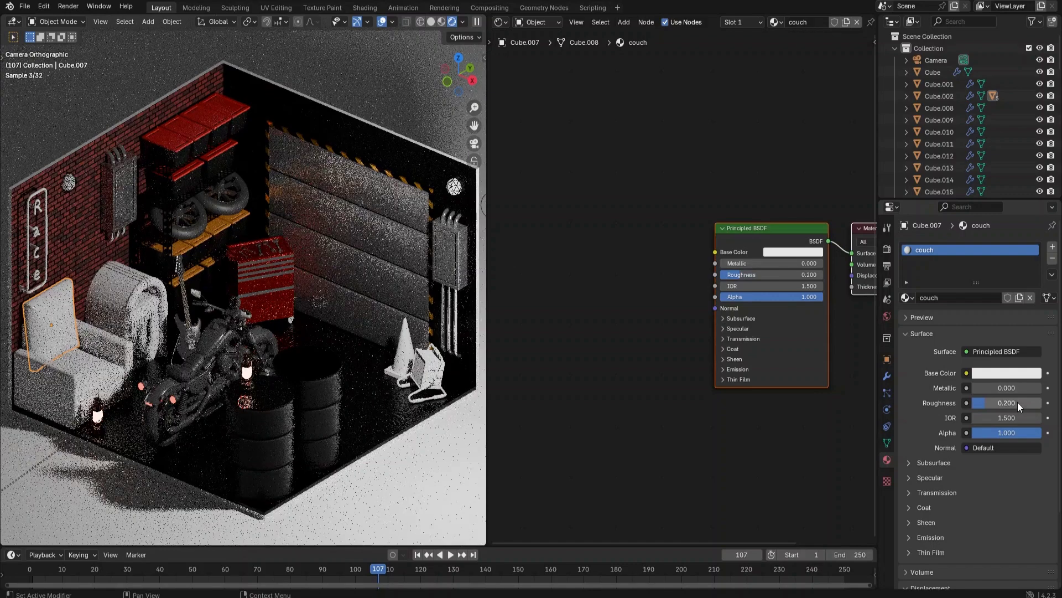
# - Set the couch Specular IOR Level to 0.8 and Coat Roughness to 0.2
pyautogui.click(723, 328)
pyautogui.click(790, 353)
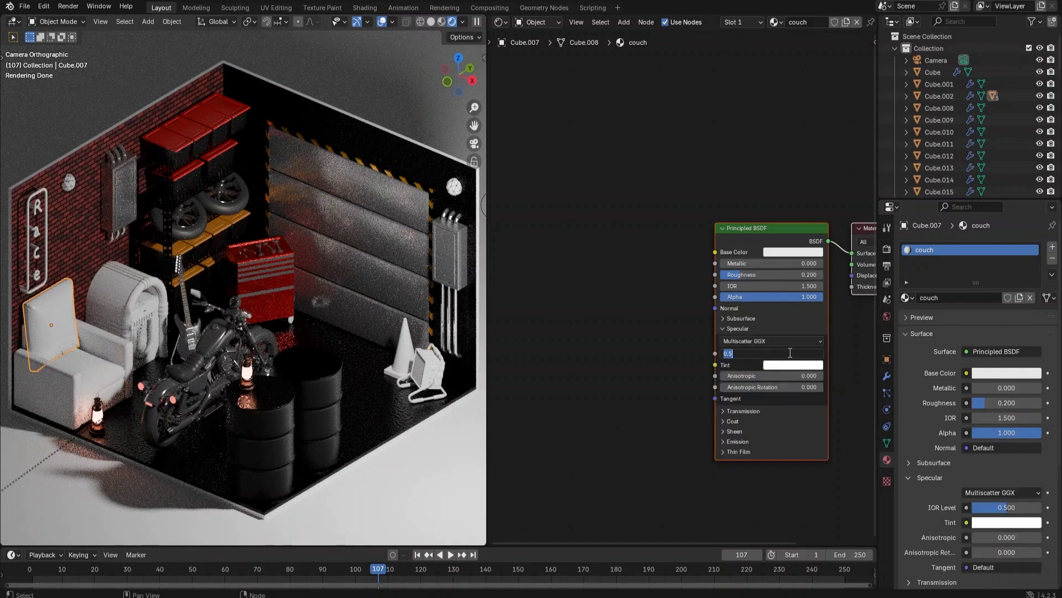
pyautogui.write('.8')
pyautogui.press('Return')
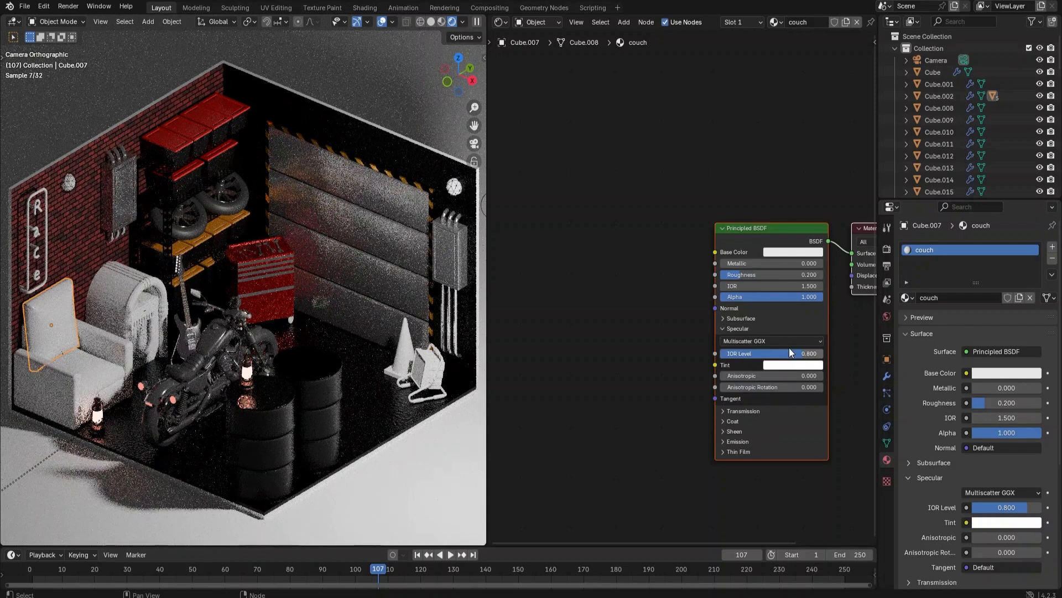
pyautogui.click(722, 421)
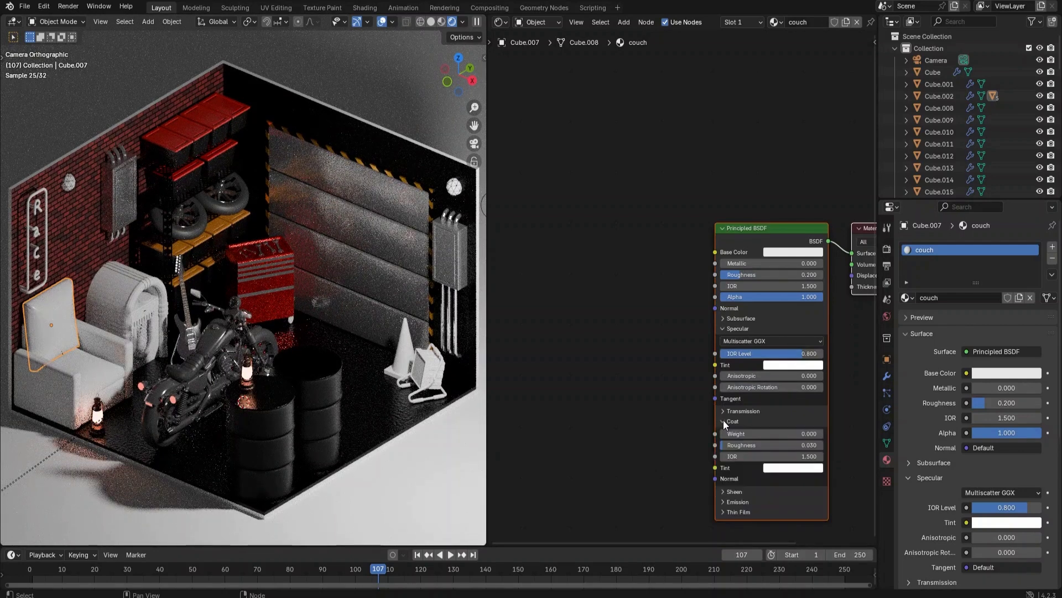
pyautogui.click(756, 443)
pyautogui.write('0.2')
pyautogui.press('Return')
pyautogui.click(722, 492)
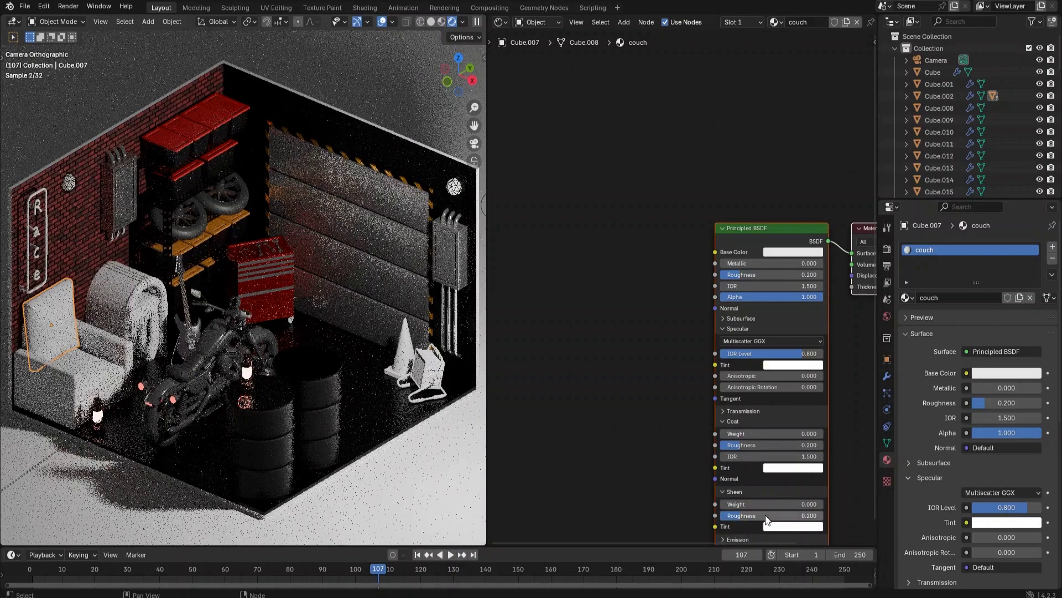
# - Set the couch Base Color to a dark maroon red
pyautogui.scroll(2, 785, 297)
pyautogui.click(833, 239)
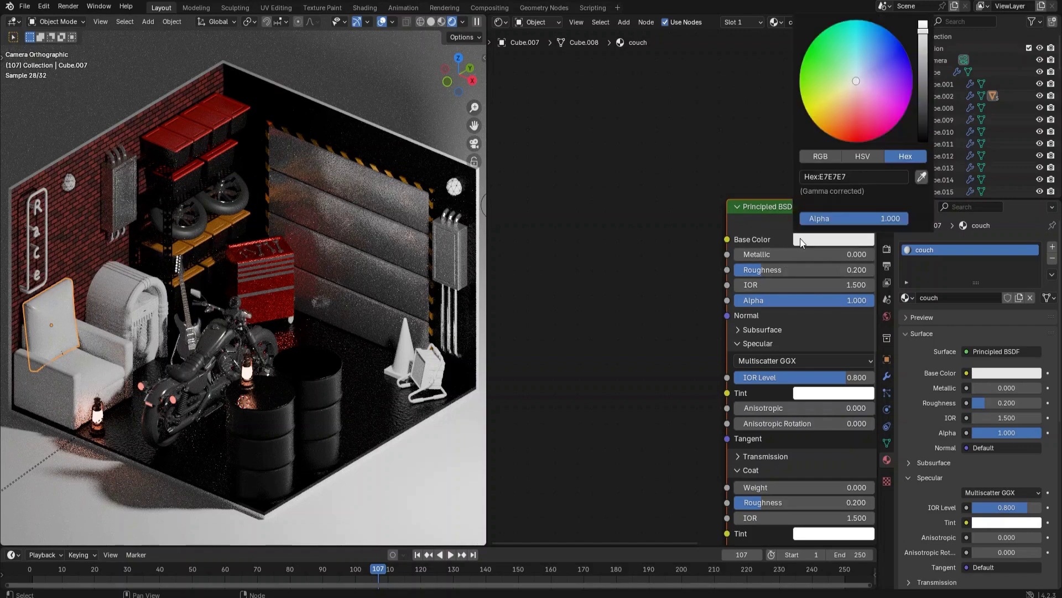
pyautogui.click(854, 108)
pyautogui.moveTo(853, 109); pyautogui.dragTo(853, 131)
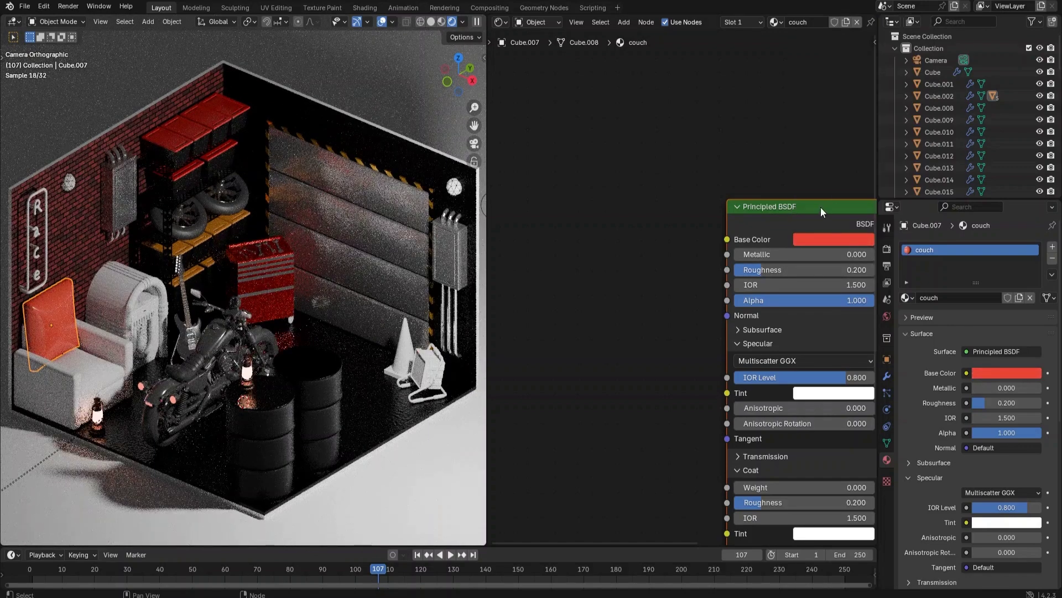
pyautogui.moveTo(821, 207); pyautogui.dragTo(749, 209, button='middle')
pyautogui.click(779, 232)
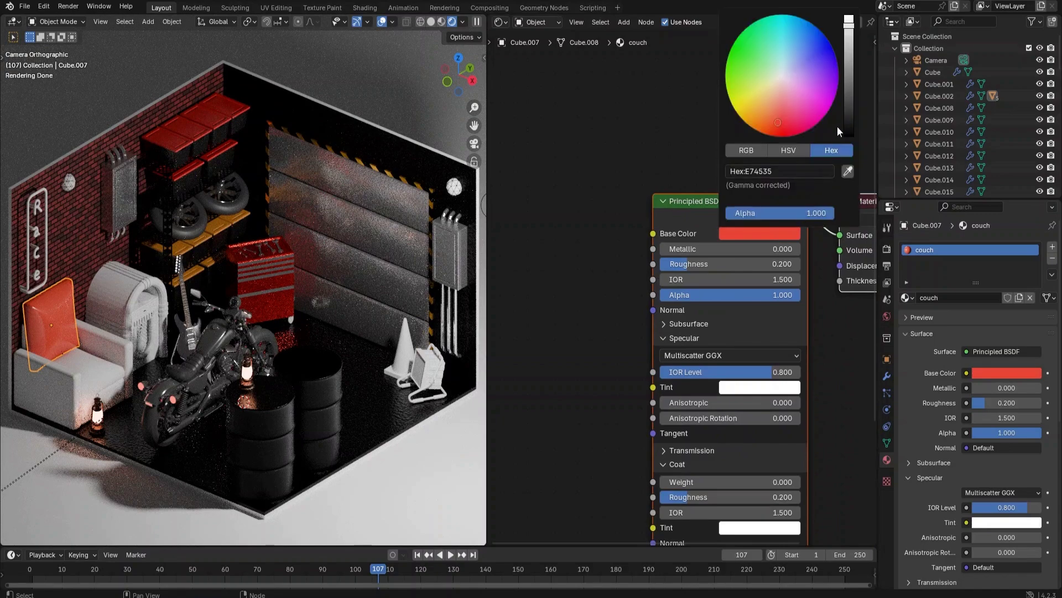
pyautogui.moveTo(848, 63); pyautogui.dragTo(849, 89)
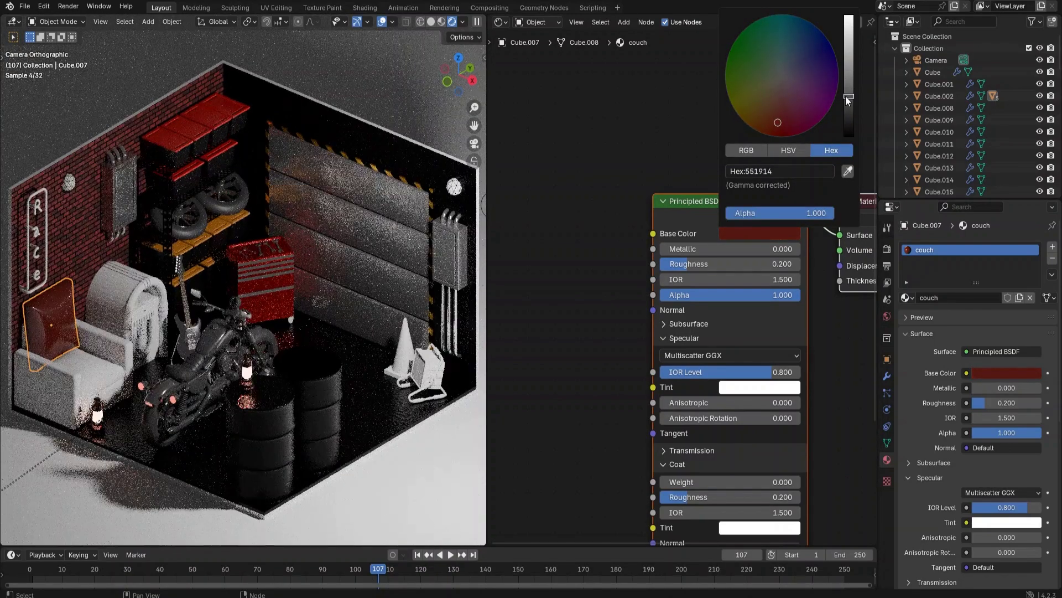
# - Change the couch roughness to 0.5
pyautogui.scroll(1, 719, 297)
pyautogui.doubleClick(728, 264)
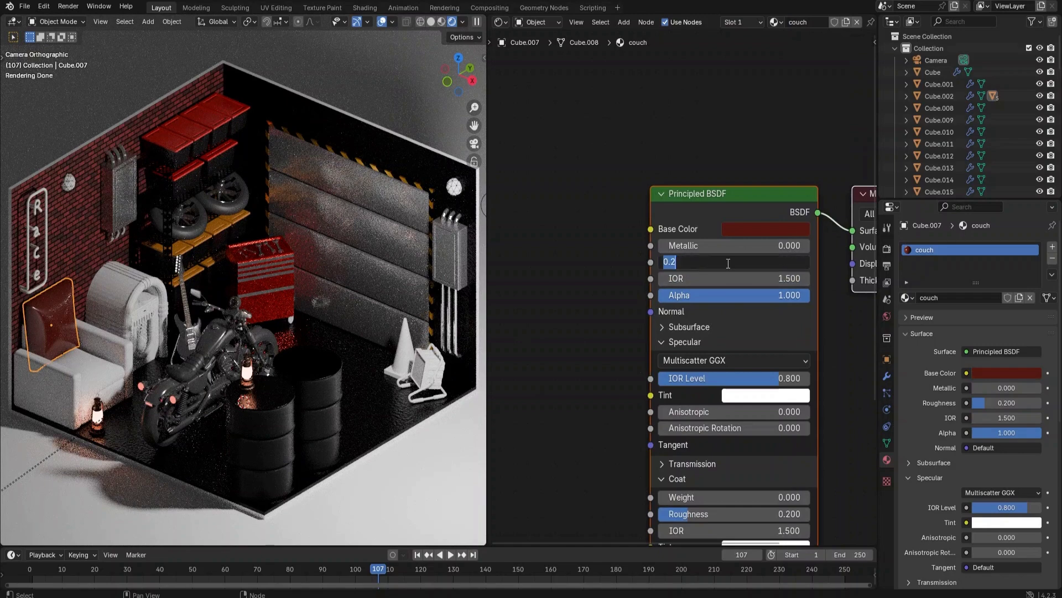
pyautogui.write('0.5')
pyautogui.press('Return')
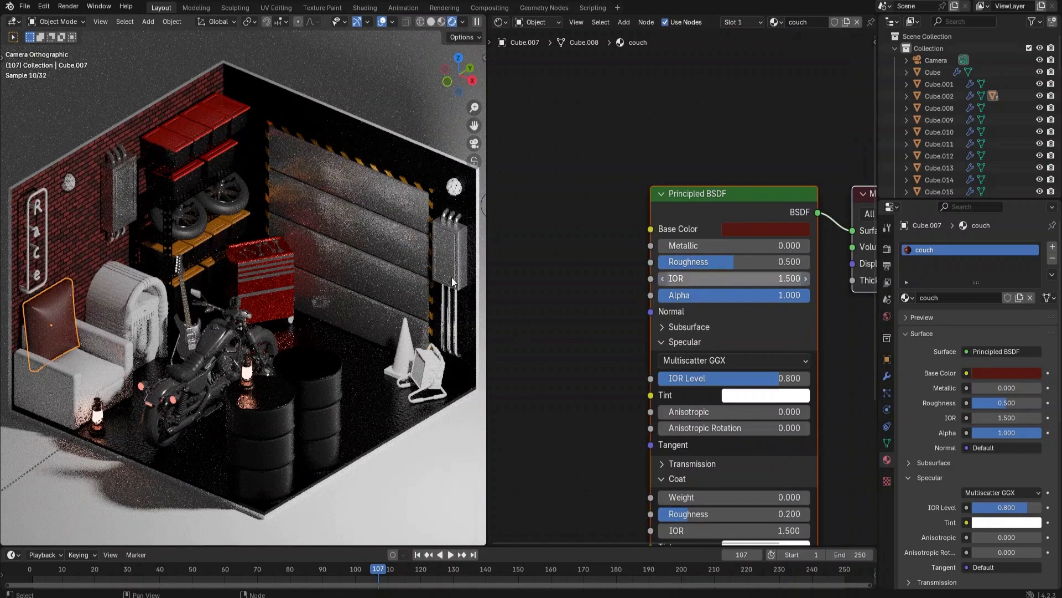
pyautogui.click(91, 347)
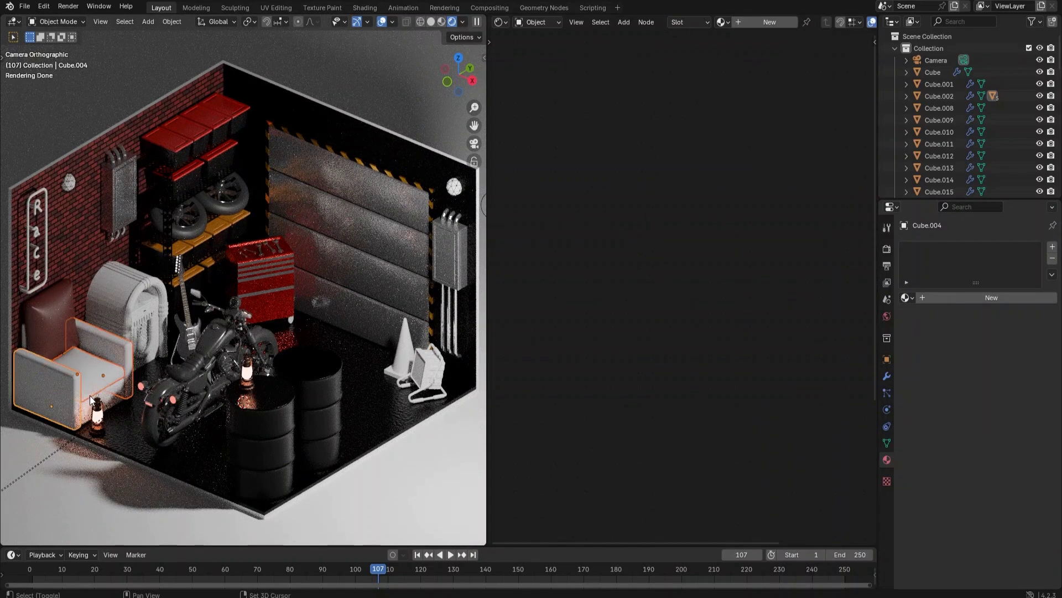
# - Link the couch material from the cushion onto all armchair parts
pyautogui.click(34, 337)
pyautogui.click(25, 333)
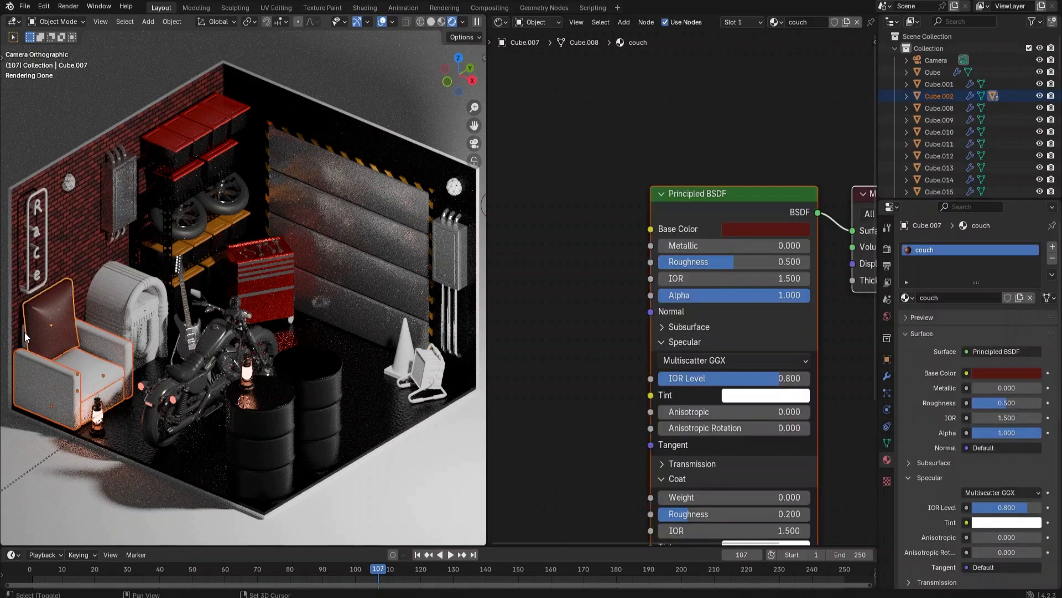
pyautogui.keyDown('shift'); pyautogui.click(32, 336); pyautogui.keyUp('shift')
pyautogui.keyDown('shift'); pyautogui.click(49, 335); pyautogui.keyUp('shift')
pyautogui.hotkey('ctrl', 'l')
pyautogui.click(49, 335)
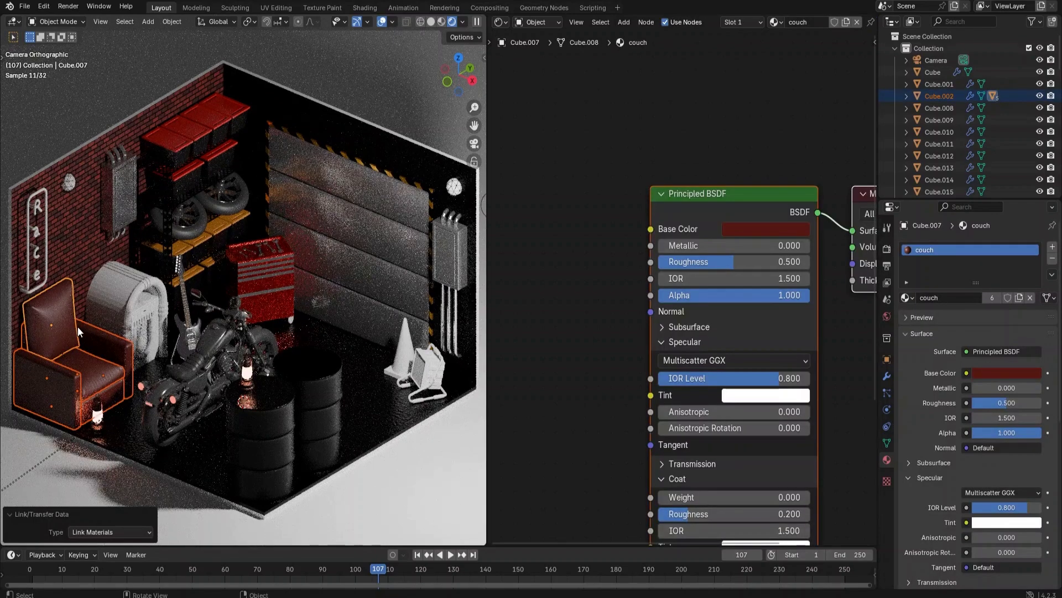
# - Link the metal garage door material onto the traffic cone
pyautogui.click(70, 124)
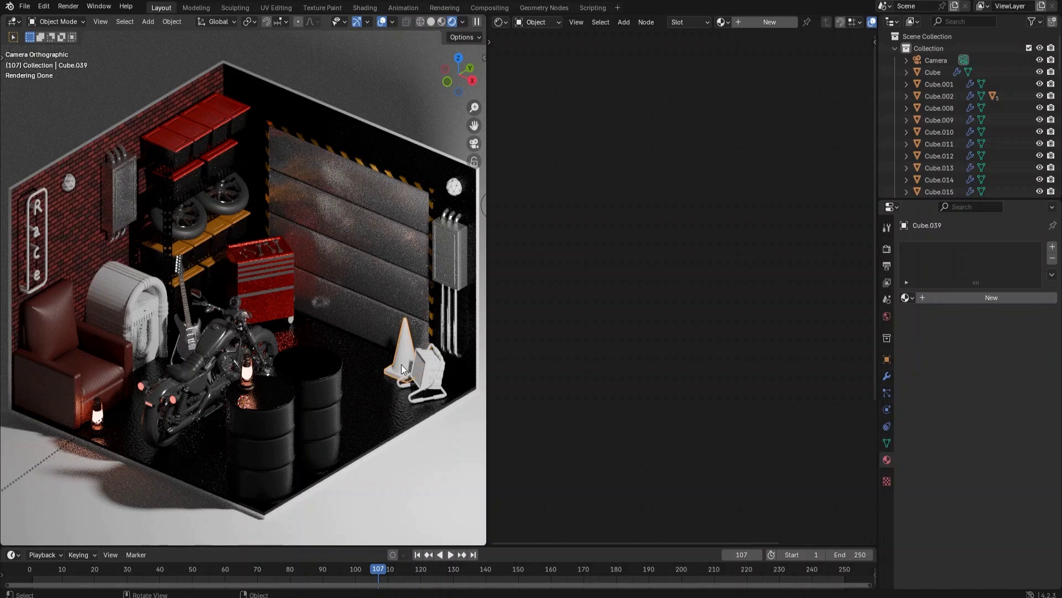
pyautogui.click(348, 289)
pyautogui.hotkey('ctrl', 'l')
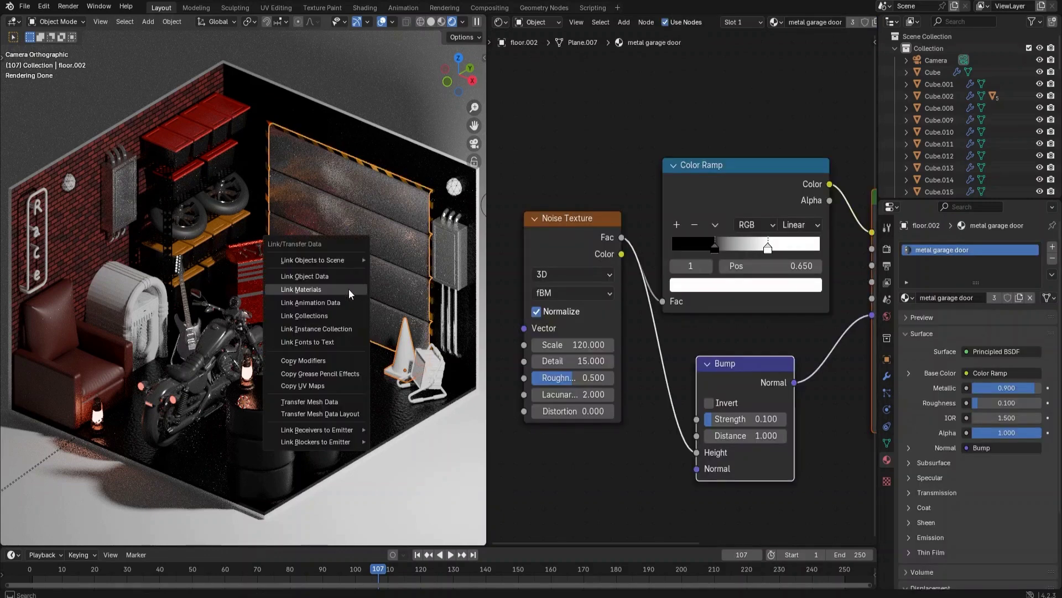
pyautogui.click(349, 289)
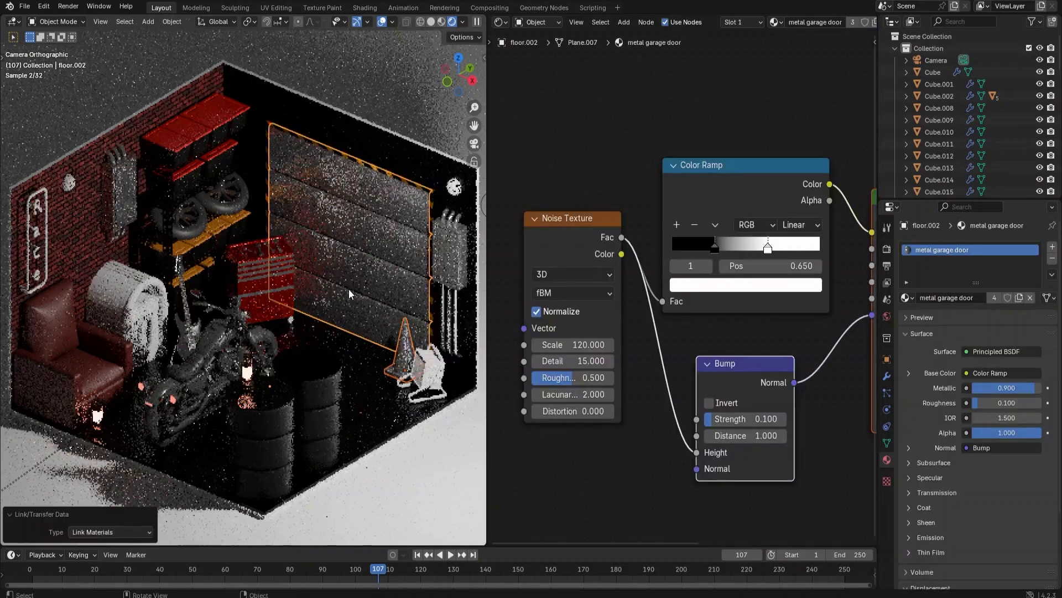
pyautogui.click(404, 356)
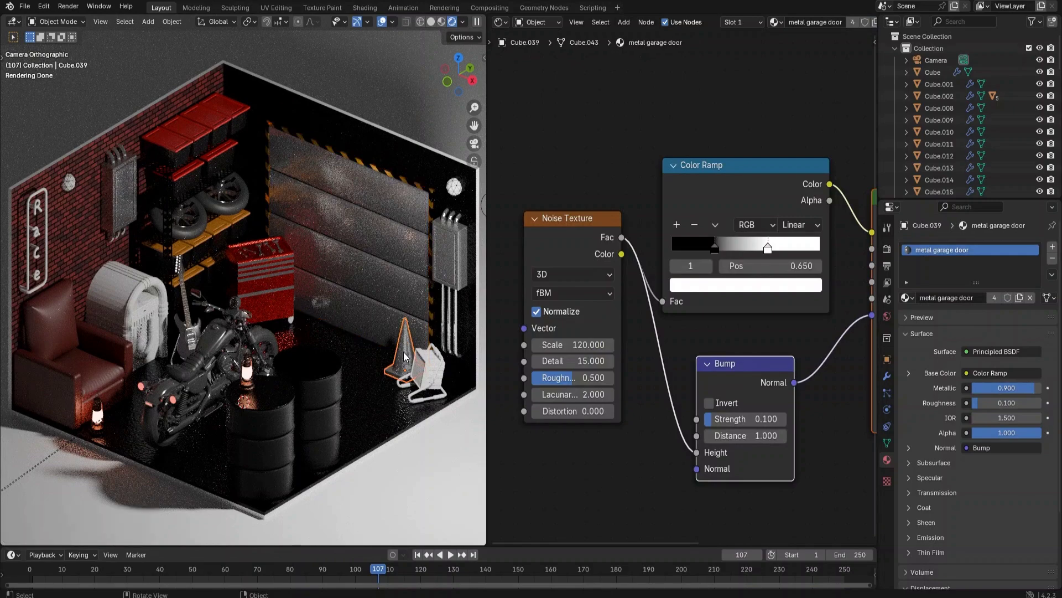
# - In Edit Mode, add a second cone material slot with metal garage door and assign it
pyautogui.scroll(5, 407, 349)
pyautogui.press('Tab')
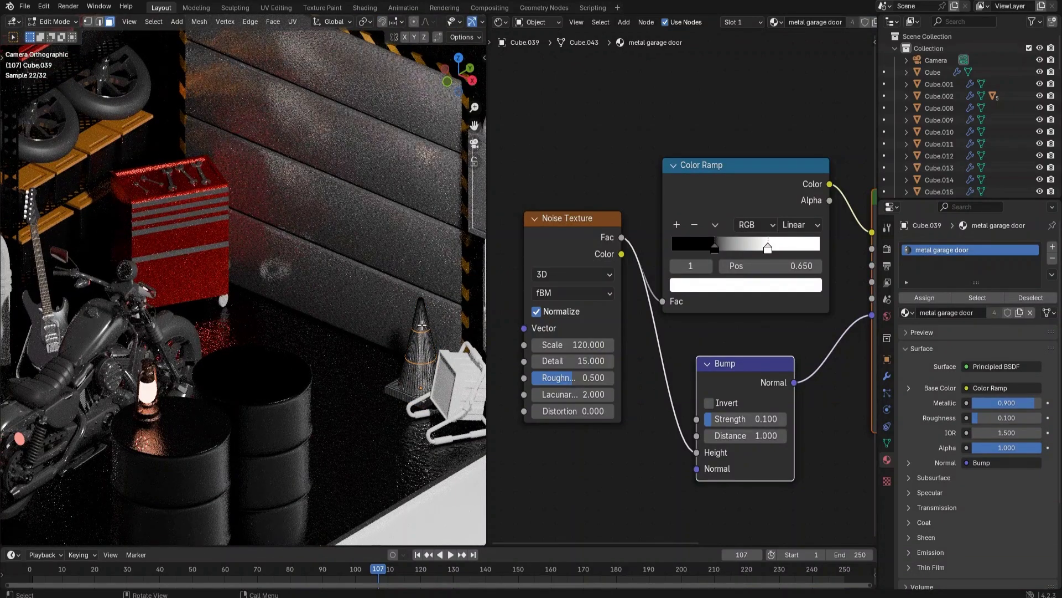
pyautogui.press('a')
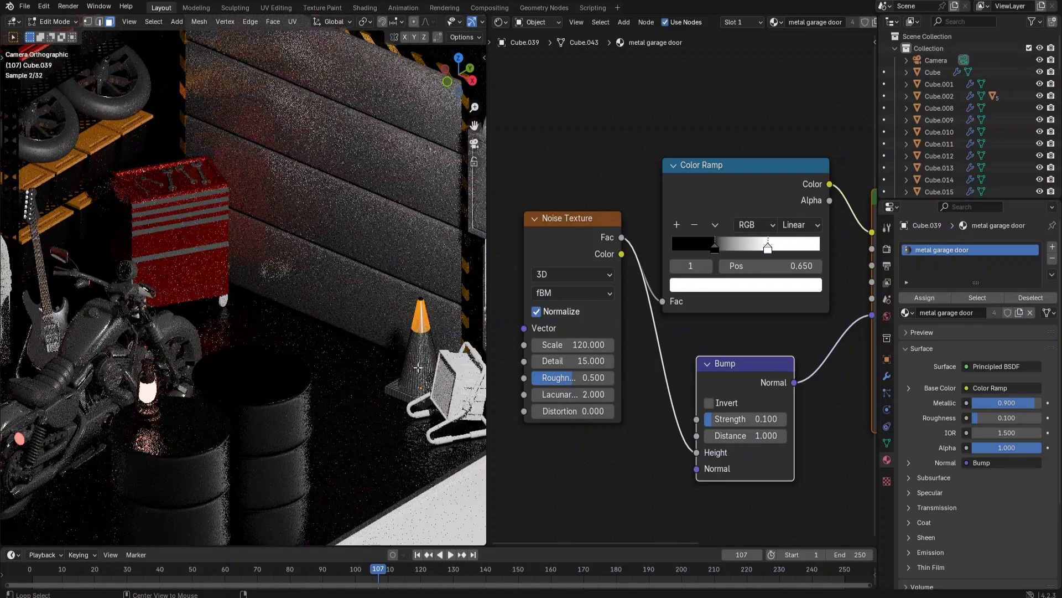
pyautogui.click(1053, 247)
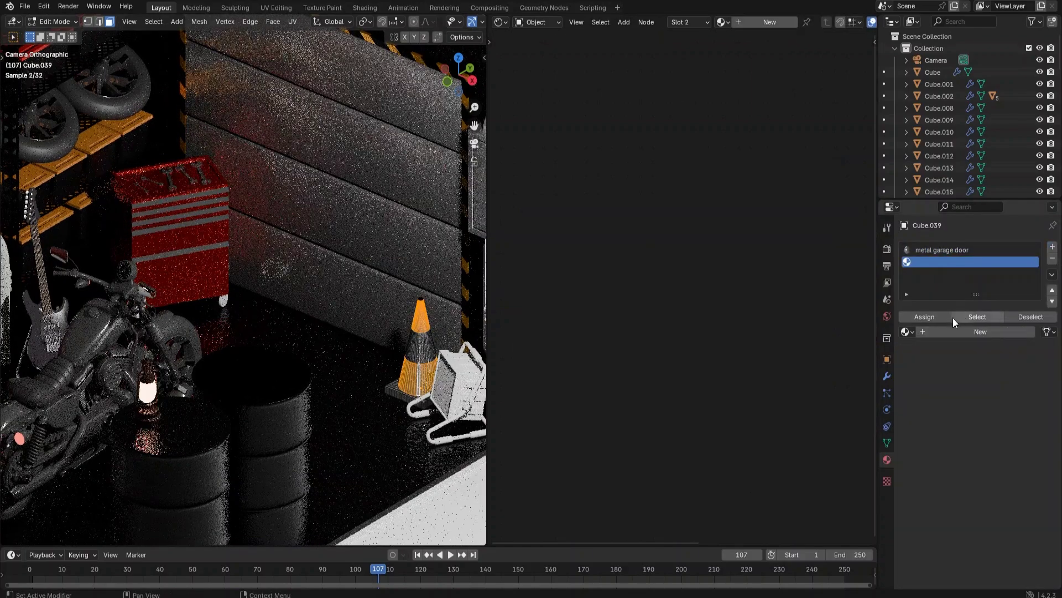
pyautogui.click(911, 333)
pyautogui.click(971, 409)
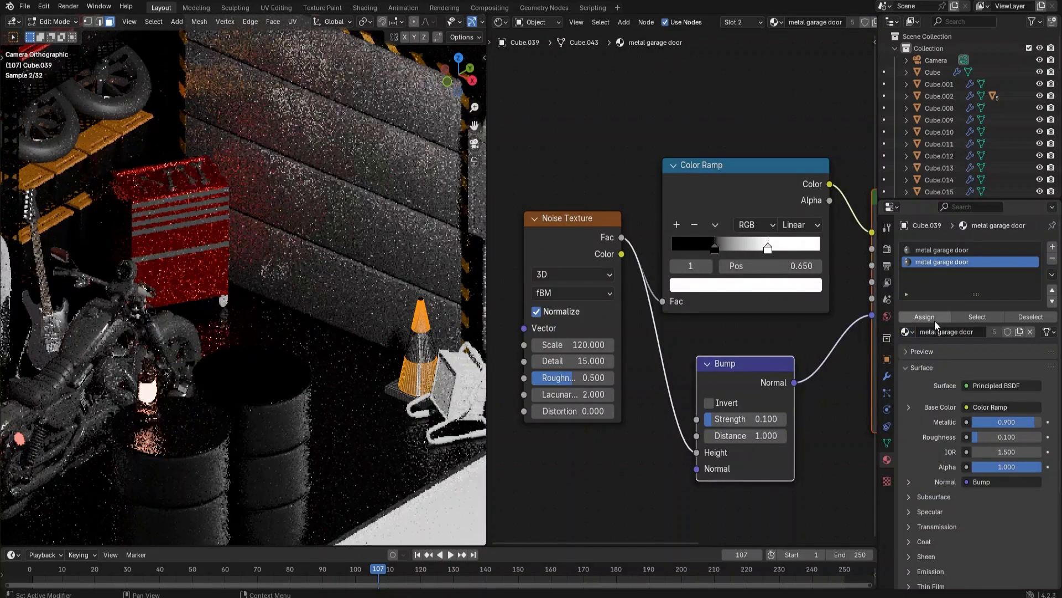
pyautogui.click(934, 318)
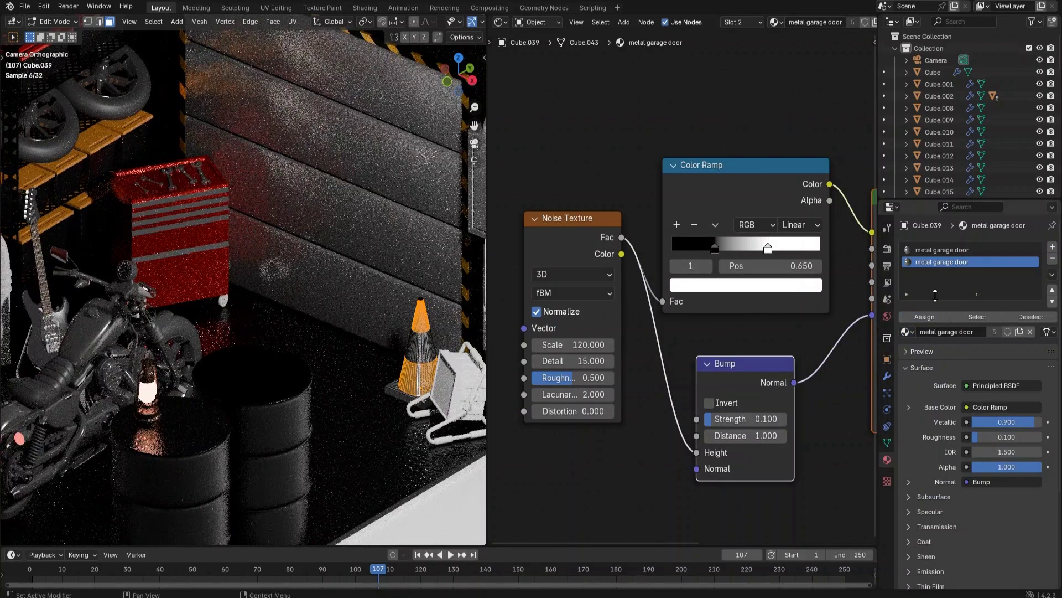
# - Make the second slot's material single-user and rename it 'cone red'
pyautogui.click(963, 250)
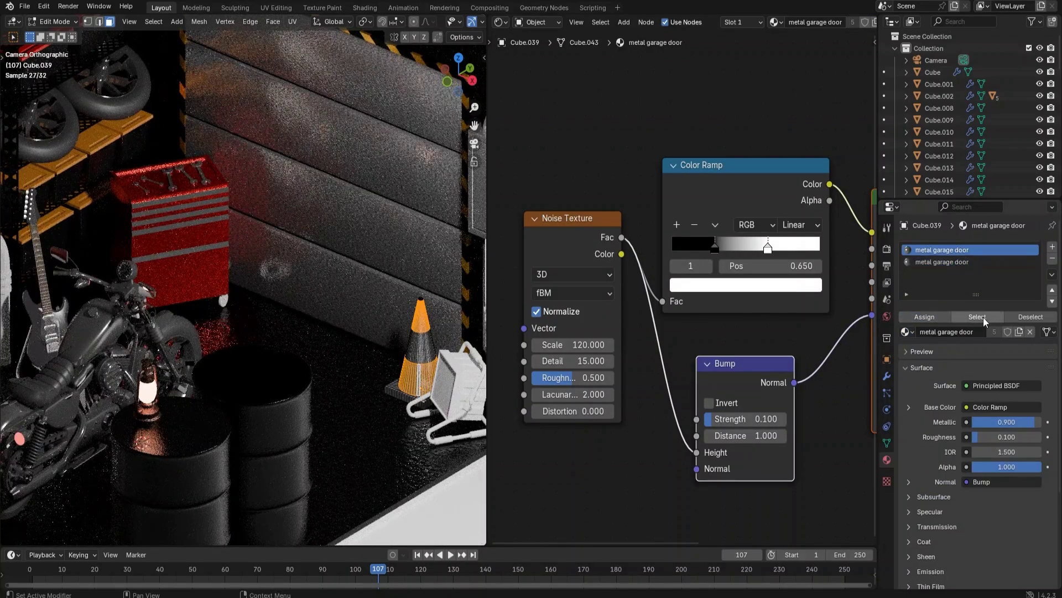
pyautogui.click(964, 263)
pyautogui.click(1019, 332)
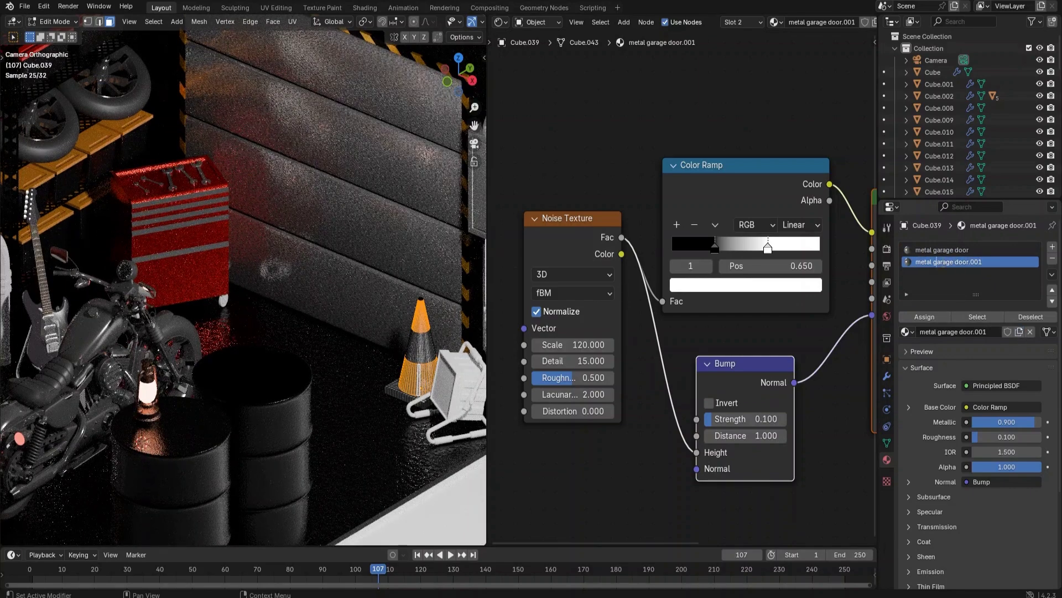
pyautogui.doubleClick(993, 263)
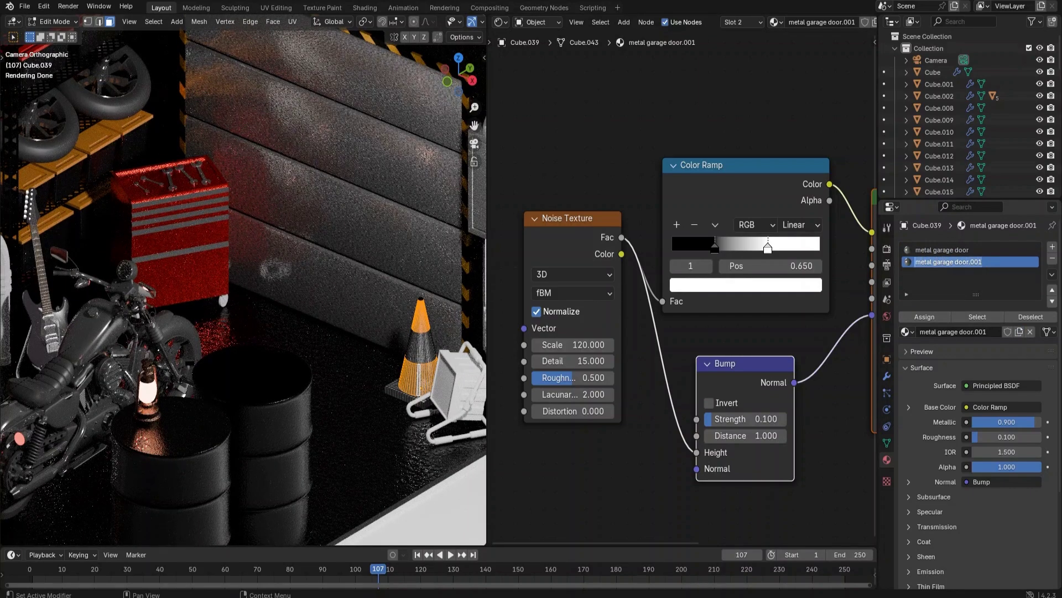
pyautogui.write('cone red')
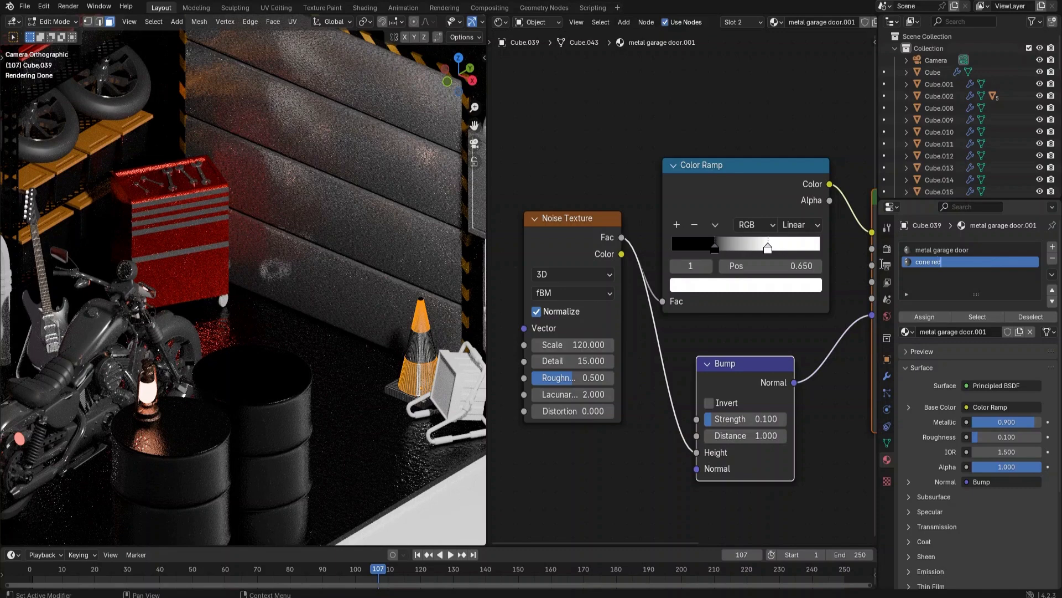
pyautogui.press('Return')
# - Set the color ramp stops to red FF351A and grey 9A9A9A, then return to Object Mode
pyautogui.click(745, 284)
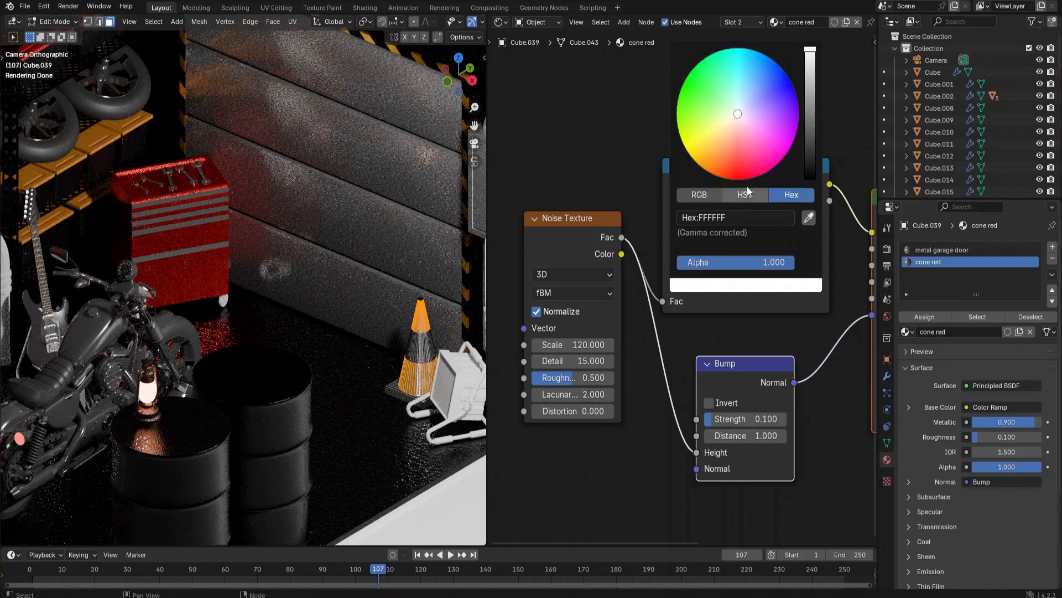
pyautogui.click(730, 173)
pyautogui.click(728, 283)
pyautogui.click(810, 100)
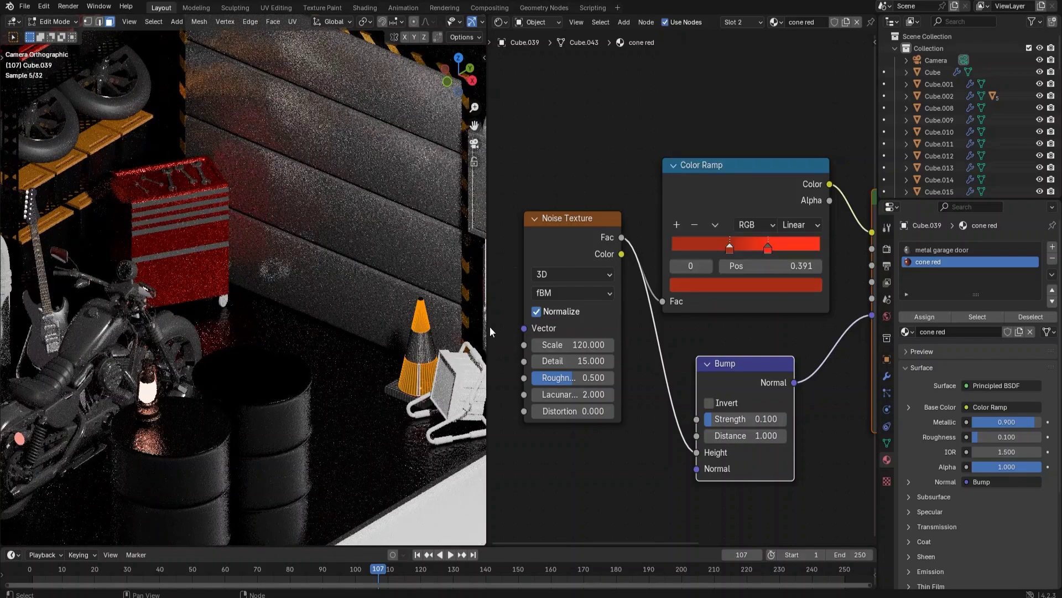
pyautogui.click(419, 344)
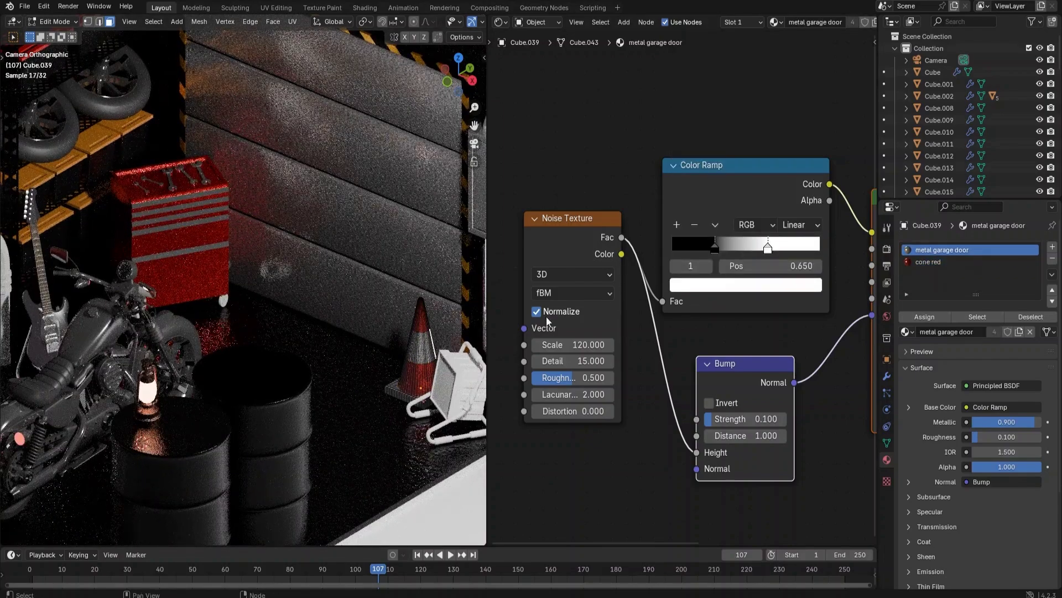
pyautogui.press('Tab')
# - Link container lid 2 from a shelf lid onto the lamp stand frame, then zoom onto the lamp
pyautogui.click(364, 383)
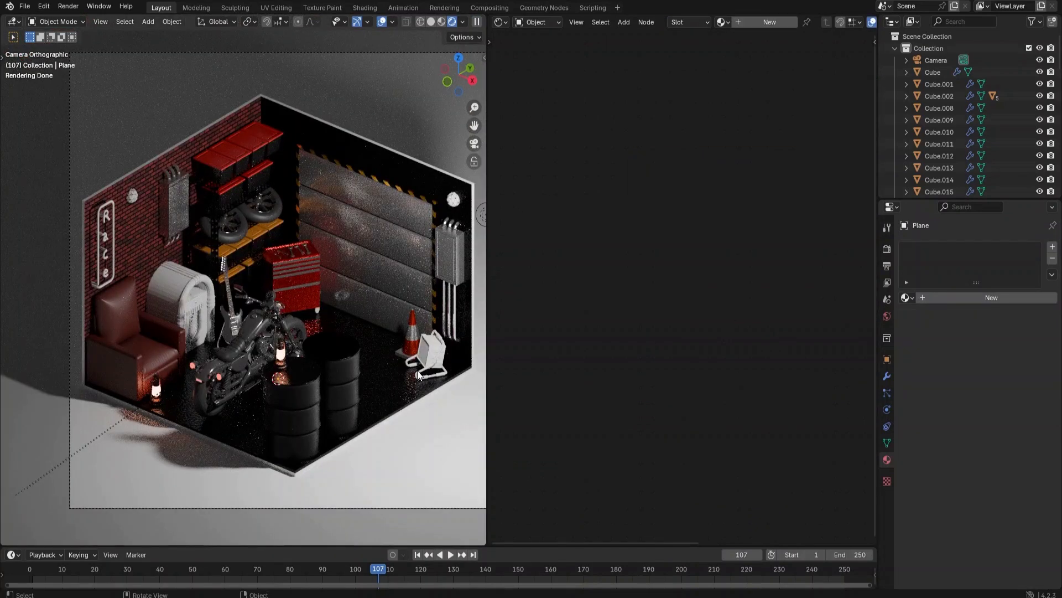
pyautogui.click(417, 374)
pyautogui.keyDown('shift'); pyautogui.click(260, 231); pyautogui.keyUp('shift')
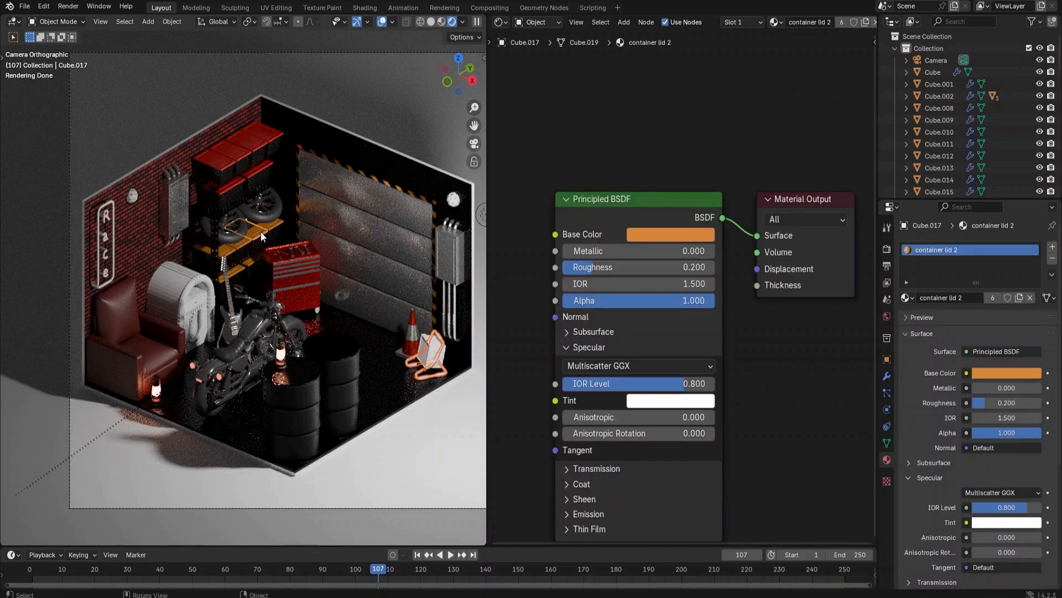
pyautogui.hotkey('ctrl', 'l')
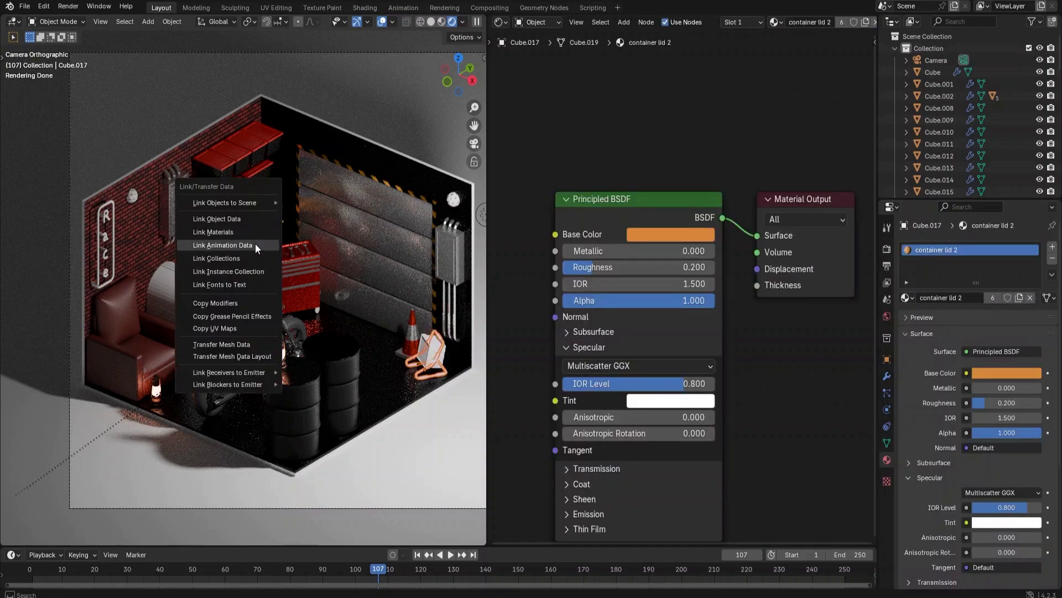
pyautogui.click(248, 233)
pyautogui.click(426, 402)
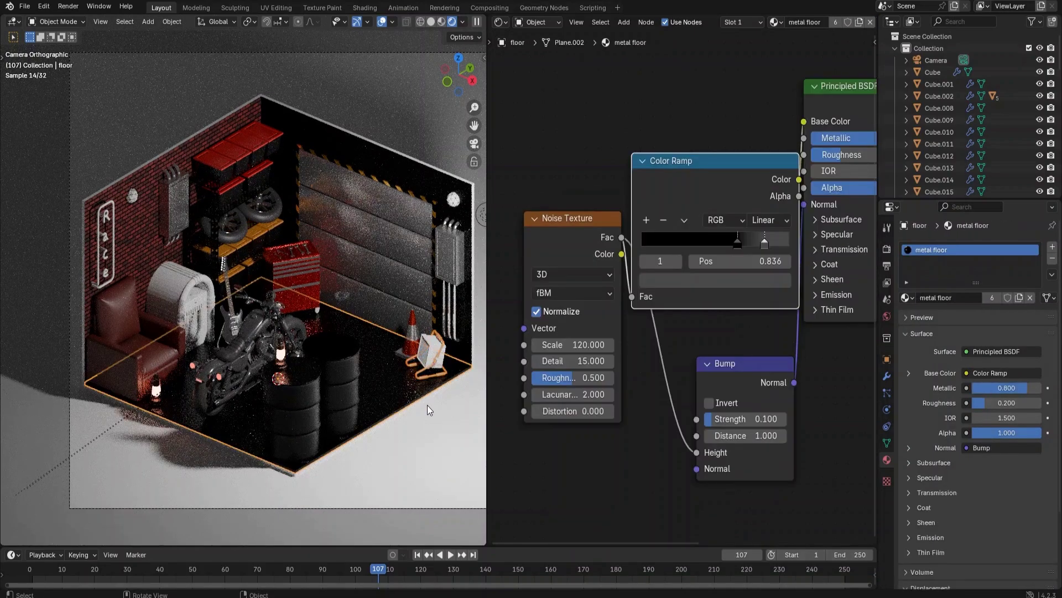
pyautogui.click(431, 417)
pyautogui.moveTo(431, 416)
pyautogui.keyDown('ctrl'); pyautogui.mouseDown(button='middle')
pyautogui.moveTo(393, 400)
pyautogui.moveTo(326, 278)
pyautogui.mouseUp(button='middle'); pyautogui.keyUp('ctrl')
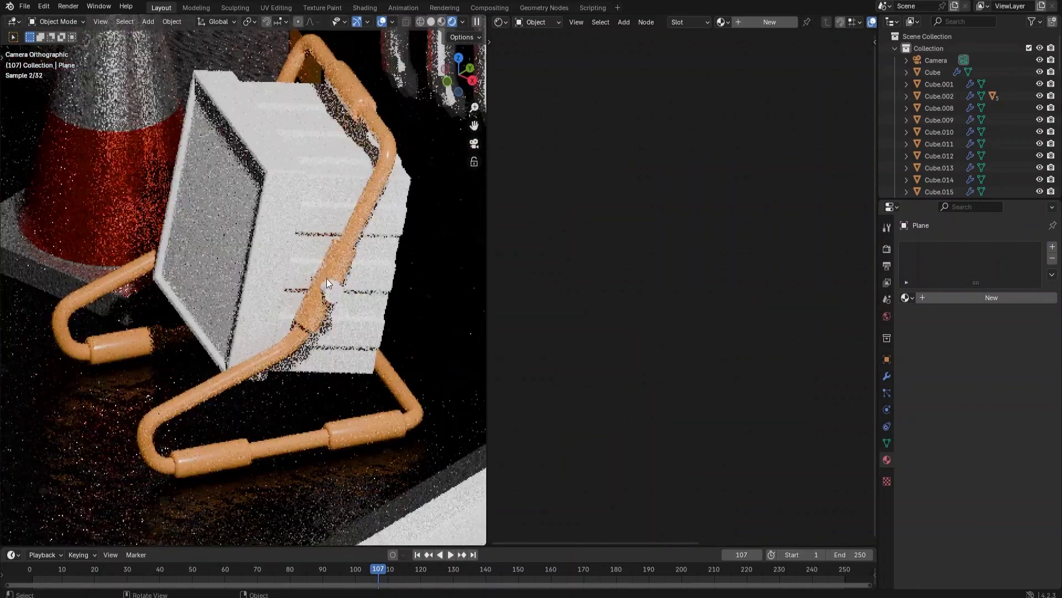
# - In solid view, select the lamp tubing's grip loops in Edit Mode
pyautogui.click(431, 22)
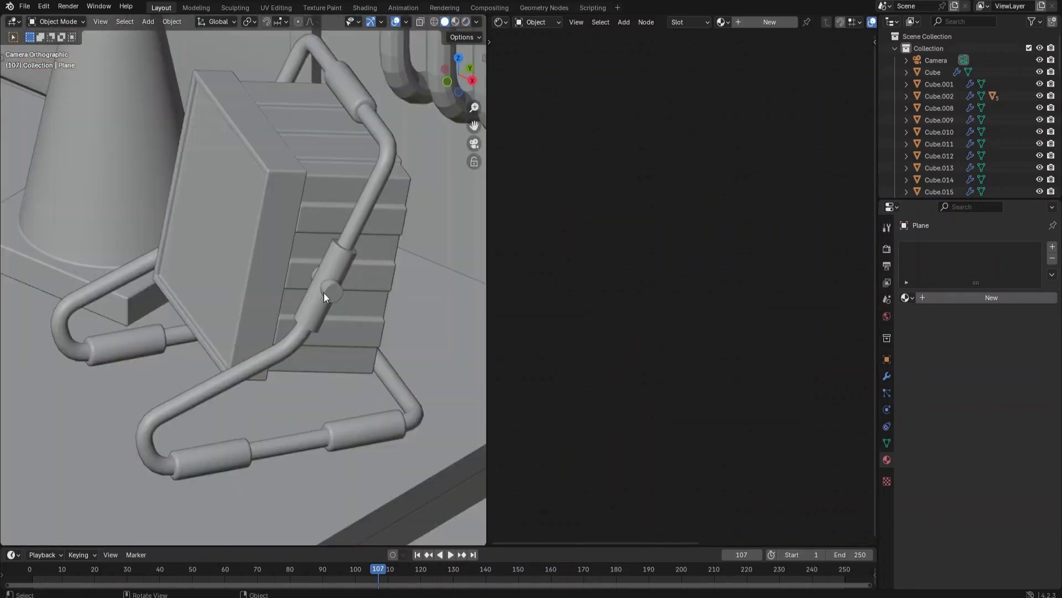
pyautogui.click(323, 294)
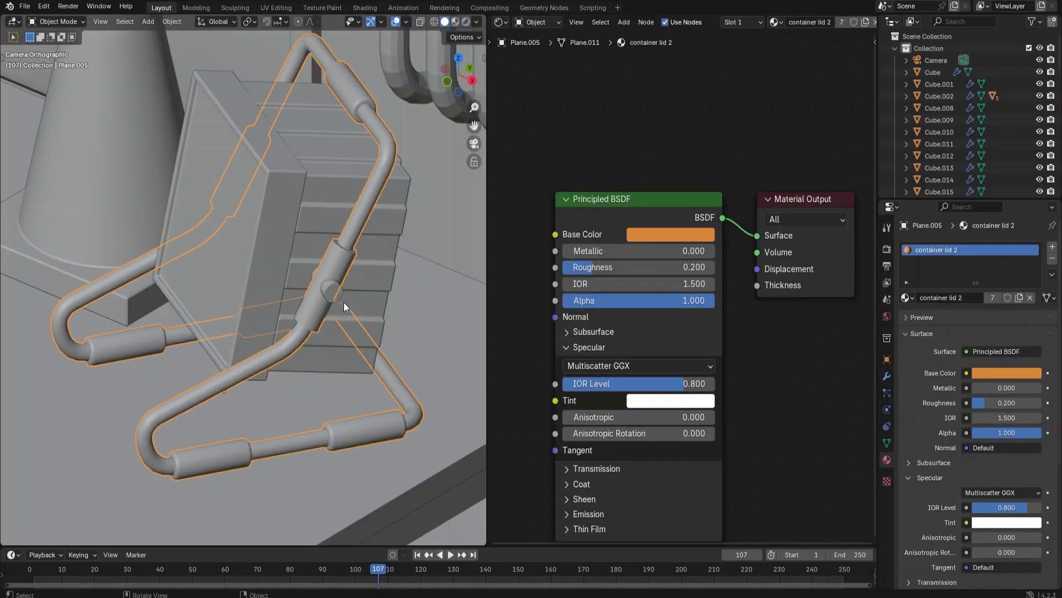
pyautogui.press('Tab')
pyautogui.press('l')
pyautogui.press('l')
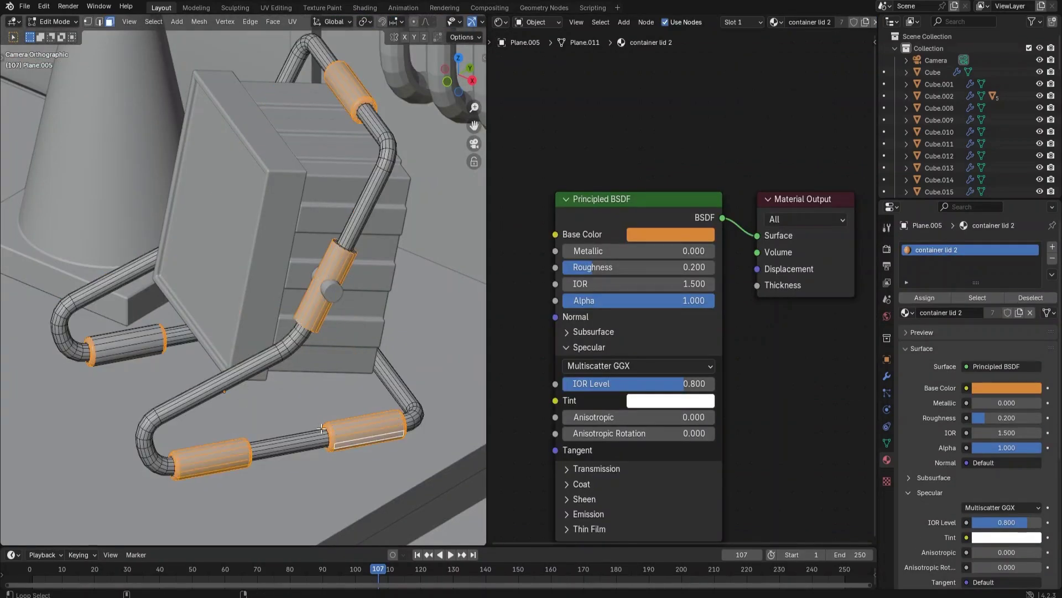
pyautogui.moveTo(127, 348); pyautogui.dragTo(388, 368, button='middle')
pyautogui.press('l')
pyautogui.press('l')
pyautogui.scroll(-4, 388, 368)
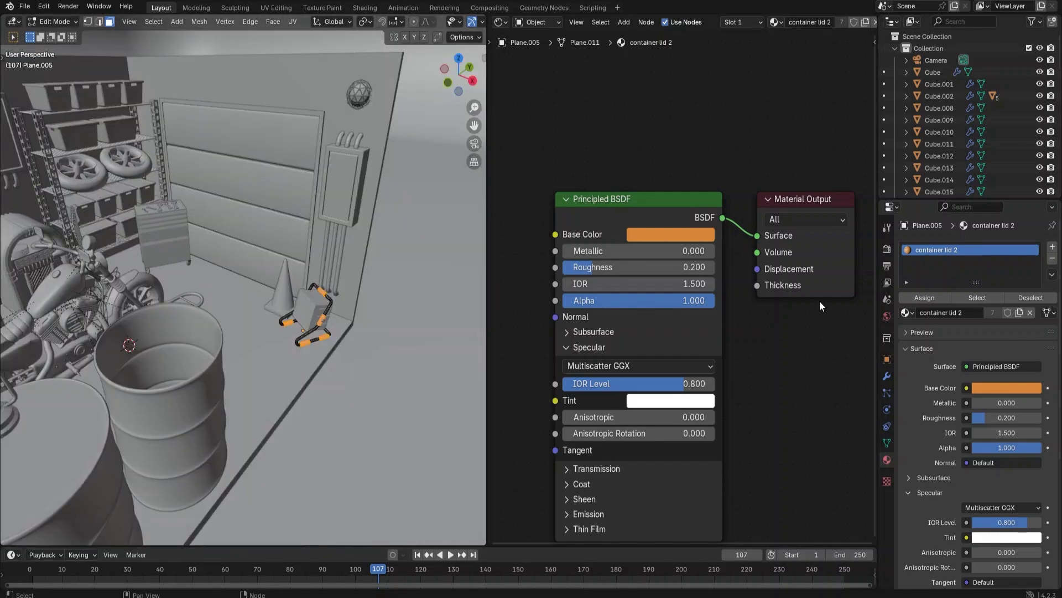
# - Add a second slot with the black 'container' material, assign it to the grips, and exit Edit Mode
pyautogui.click(1053, 246)
pyautogui.click(907, 332)
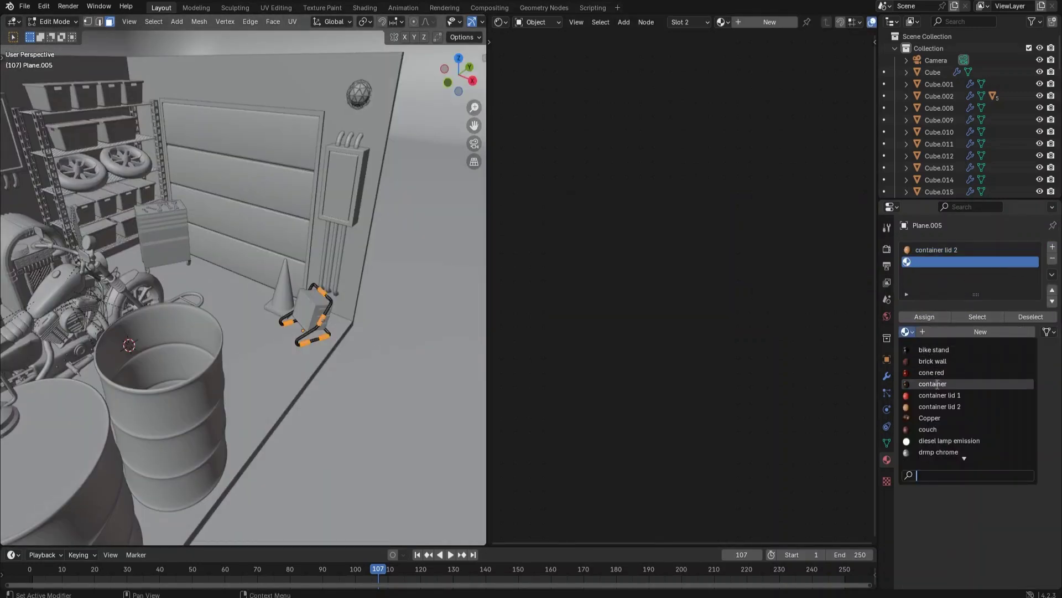
pyautogui.click(935, 384)
pyautogui.click(924, 317)
pyautogui.moveTo(332, 310); pyautogui.dragTo(342, 301, button='middle')
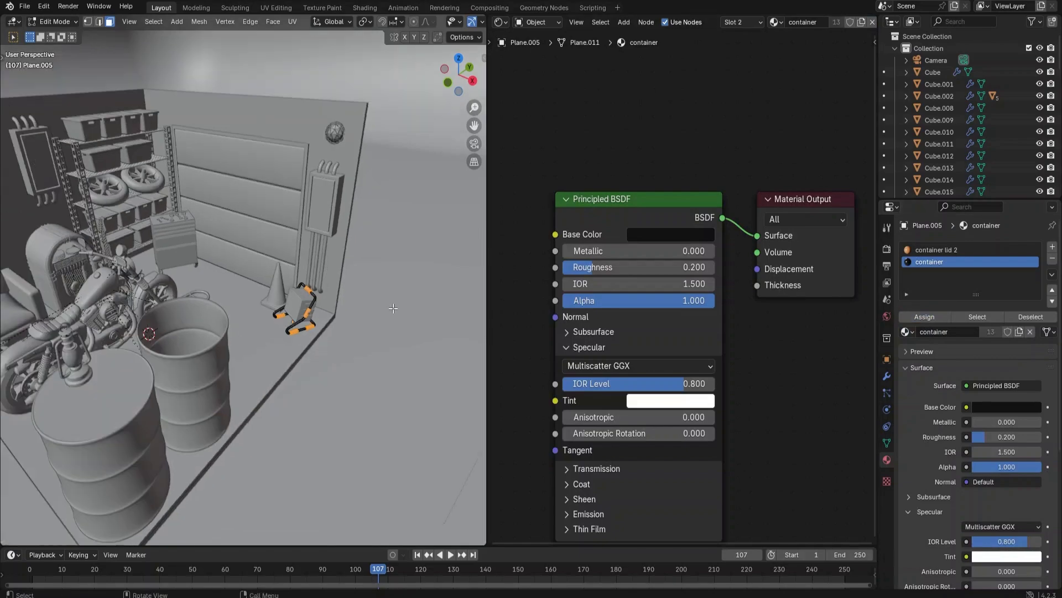
pyautogui.press('Tab')
pyautogui.click(359, 303)
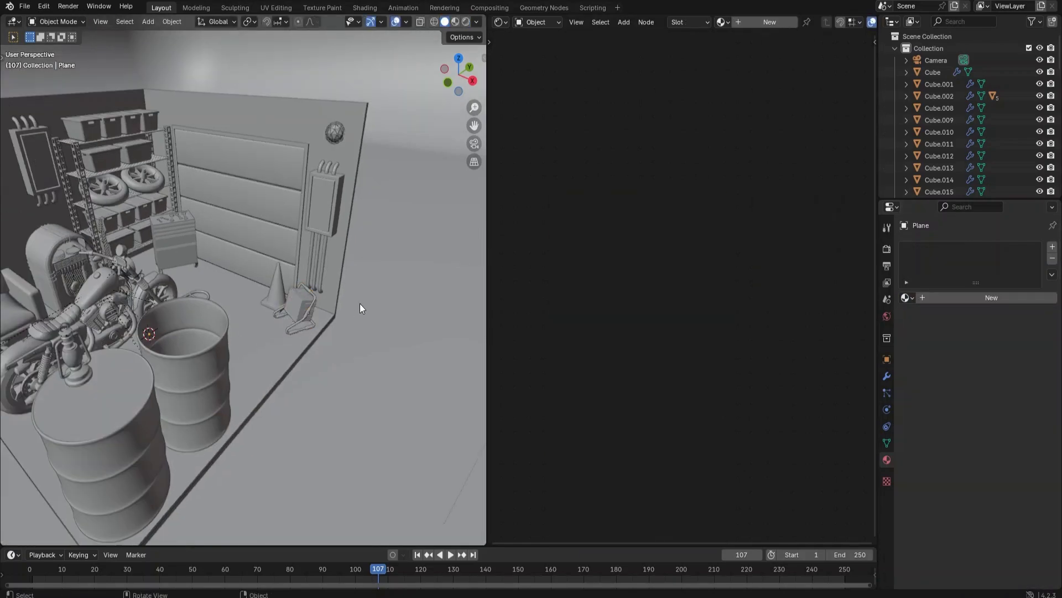
# - In rendered view, give the lamp's white box housing the container material
pyautogui.click(466, 21)
pyautogui.scroll(5, 375, 296)
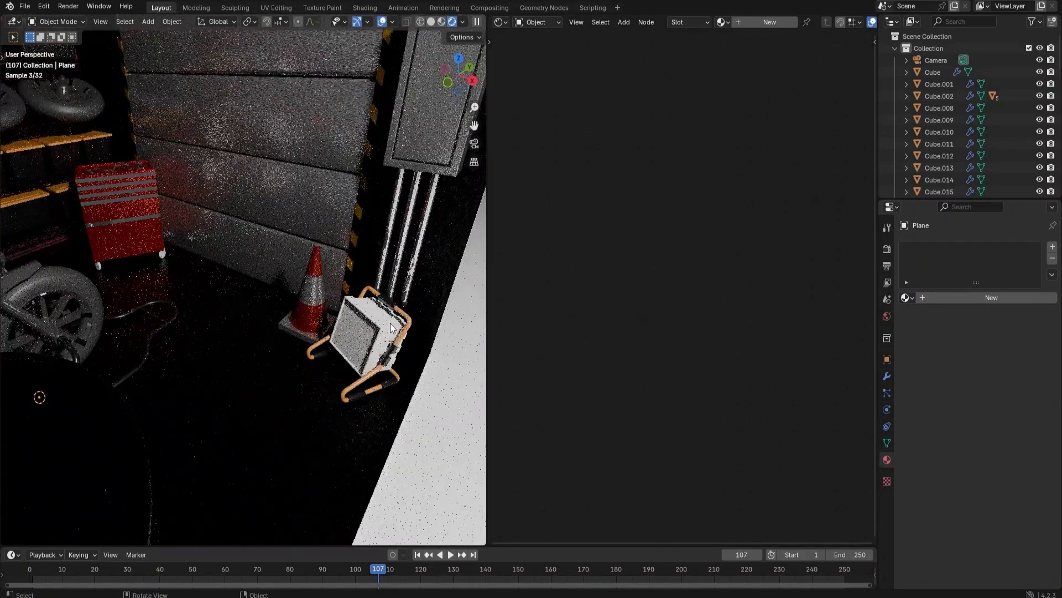
pyautogui.click(377, 324)
pyautogui.moveTo(379, 327)
pyautogui.mouseDown(button='middle')
pyautogui.moveTo(391, 324)
pyautogui.moveTo(380, 320)
pyautogui.mouseUp(button='middle')
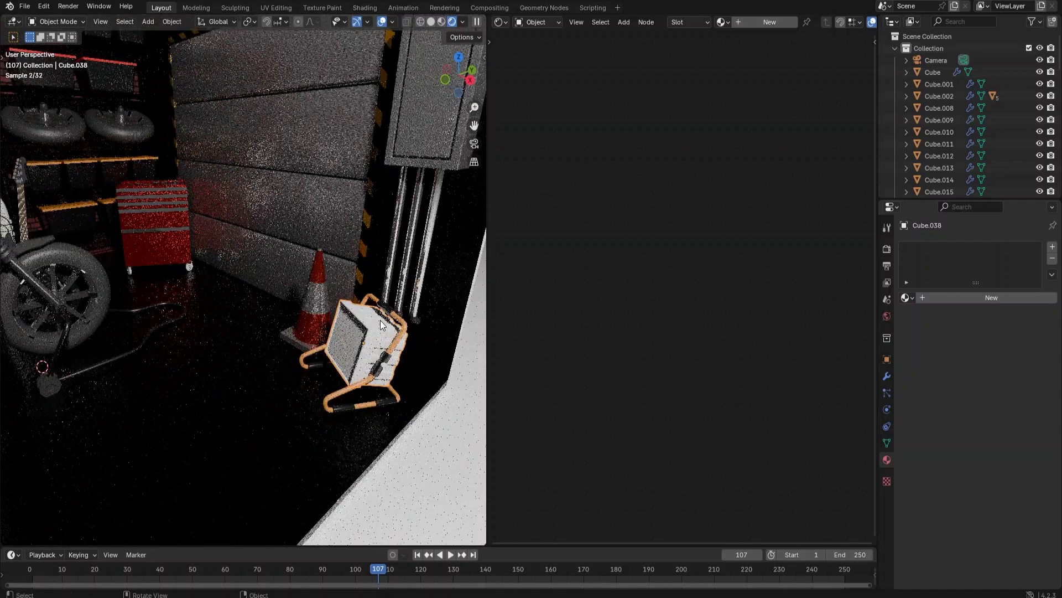
pyautogui.click(912, 297)
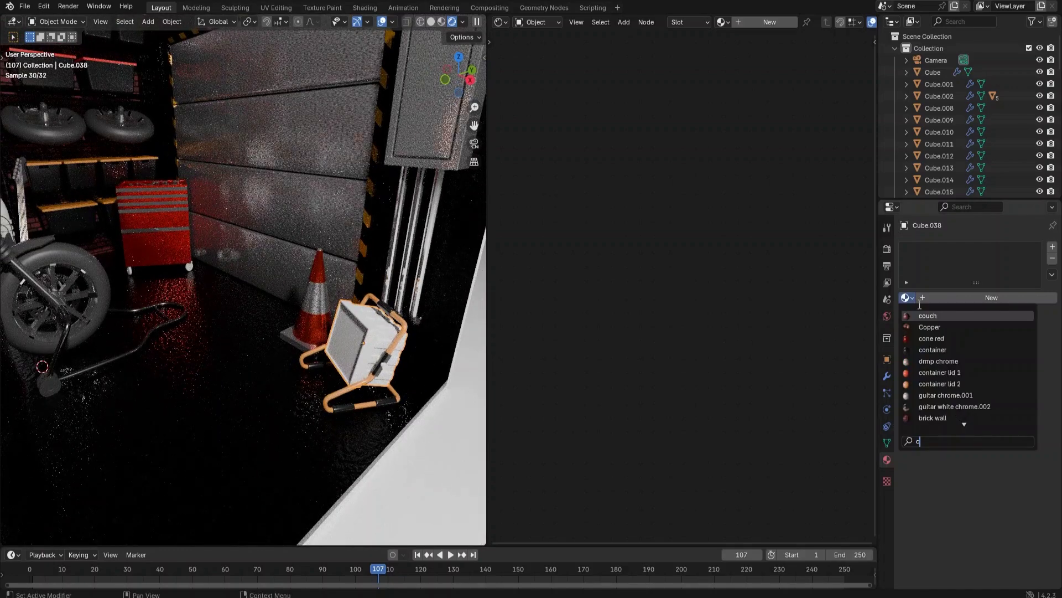
pyautogui.click(935, 349)
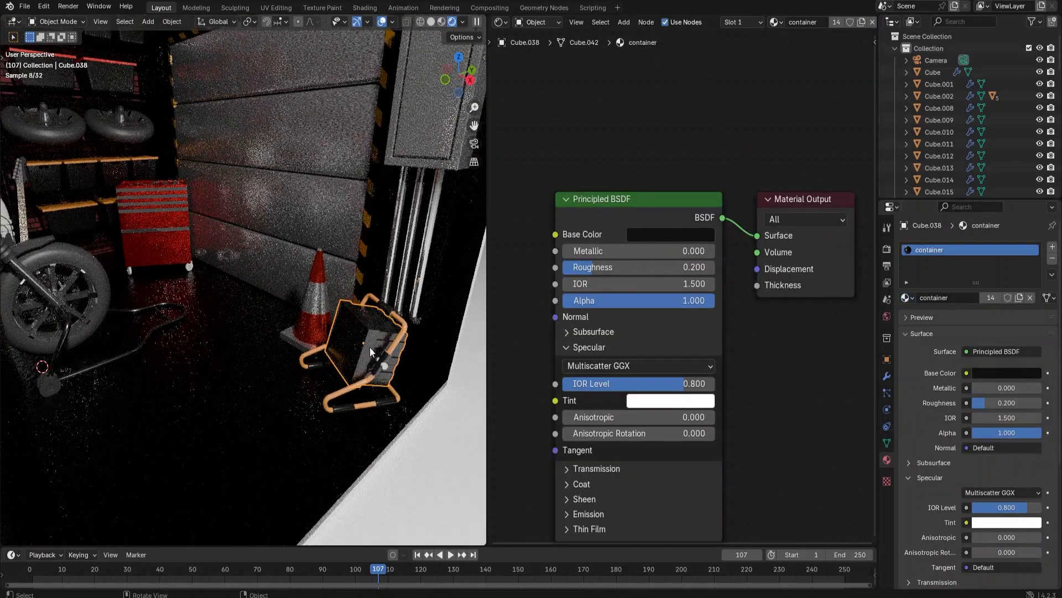
# - In camera view, link the metal floor material onto the lamp box
pyautogui.press('KP_0')
pyautogui.click(396, 360)
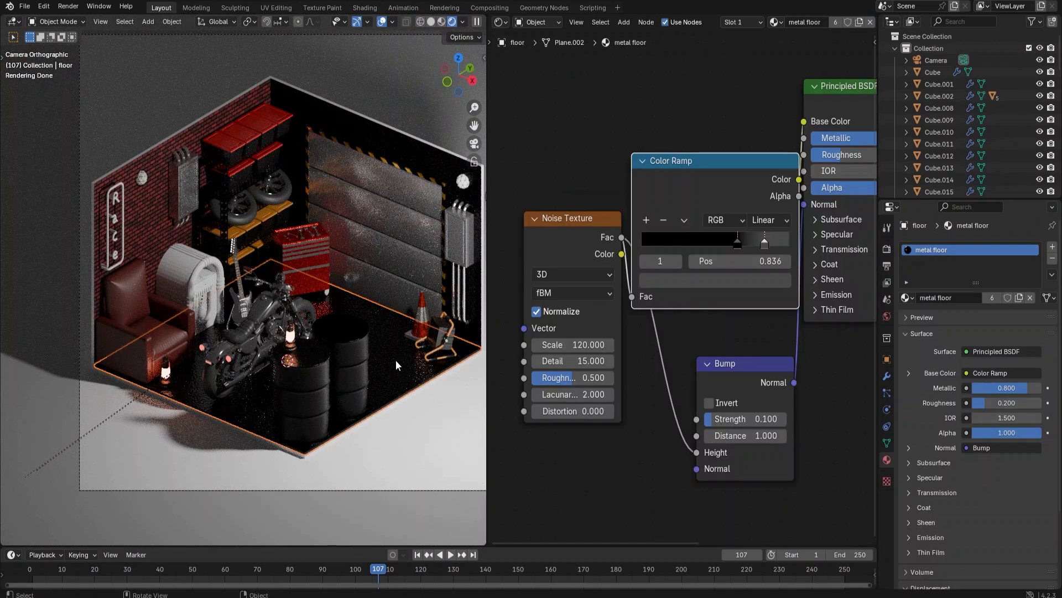
pyautogui.hotkey('ctrl', 'l')
pyautogui.click(396, 360)
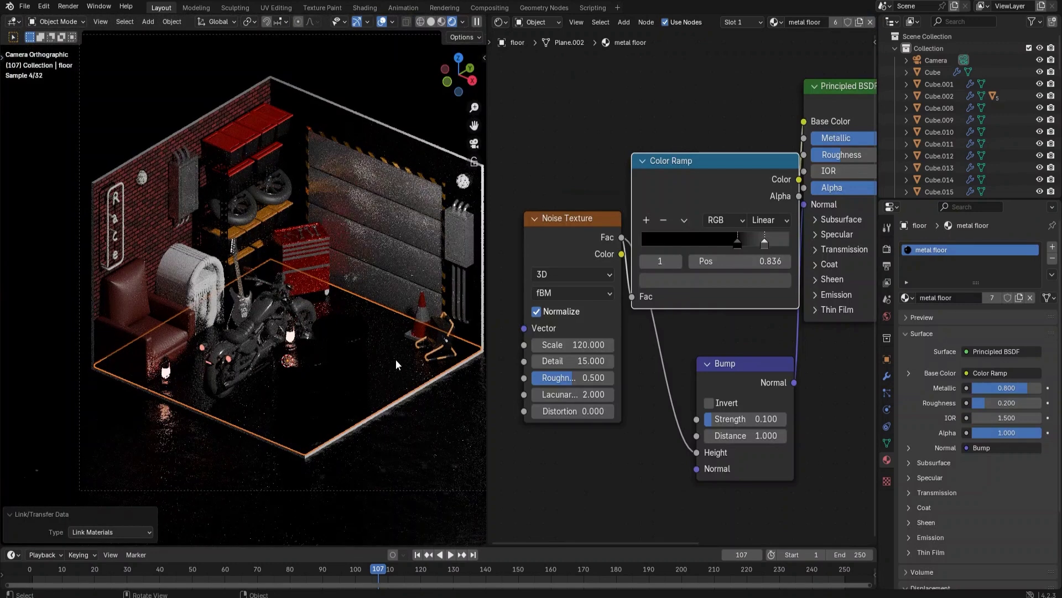